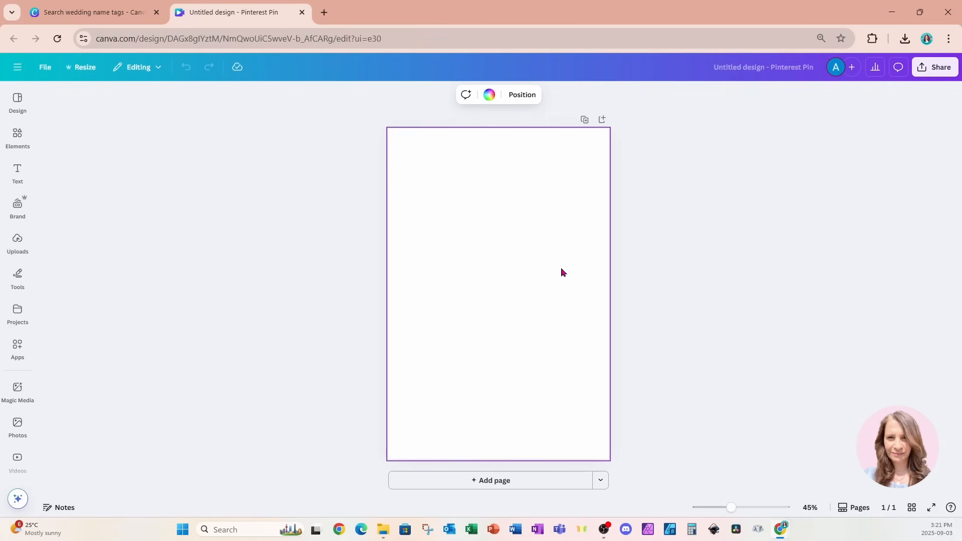
- Search the elements for "3" and add a frame shaped like the number 3 to the blank page
left_click(17, 139)
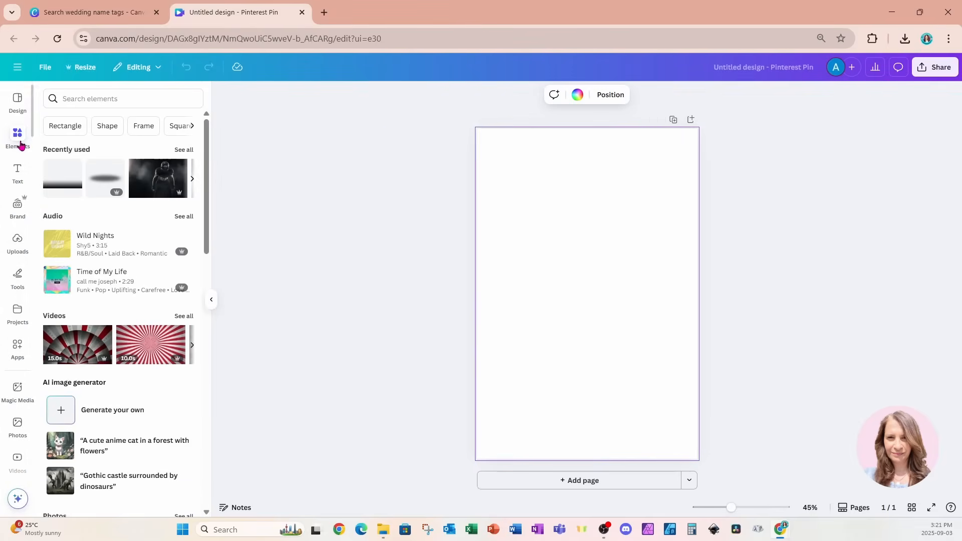
left_click(119, 100)
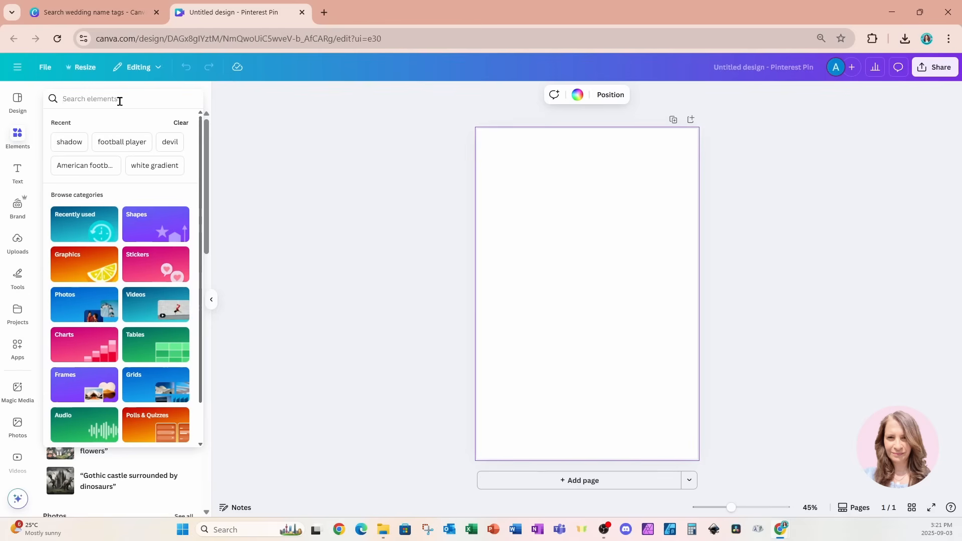
type("3")
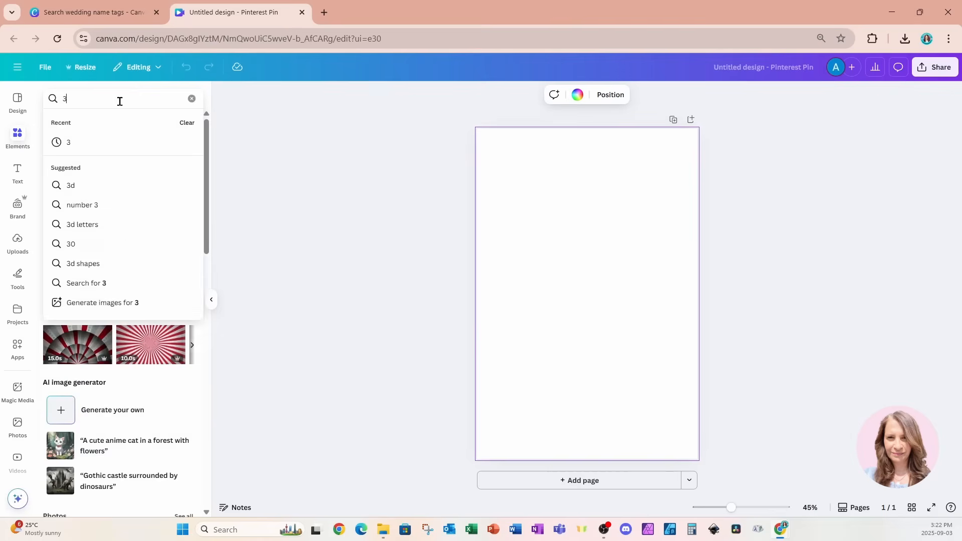
key("Return")
left_click(67, 346)
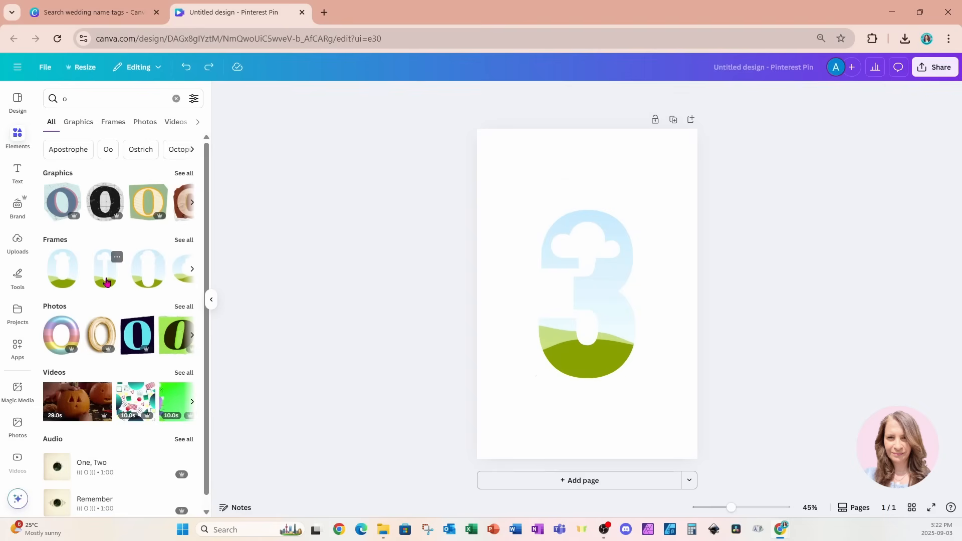
- Add the bold 0-shaped frame from the "o" results beside the 3 and centre both frames on the page
left_click(106, 281)
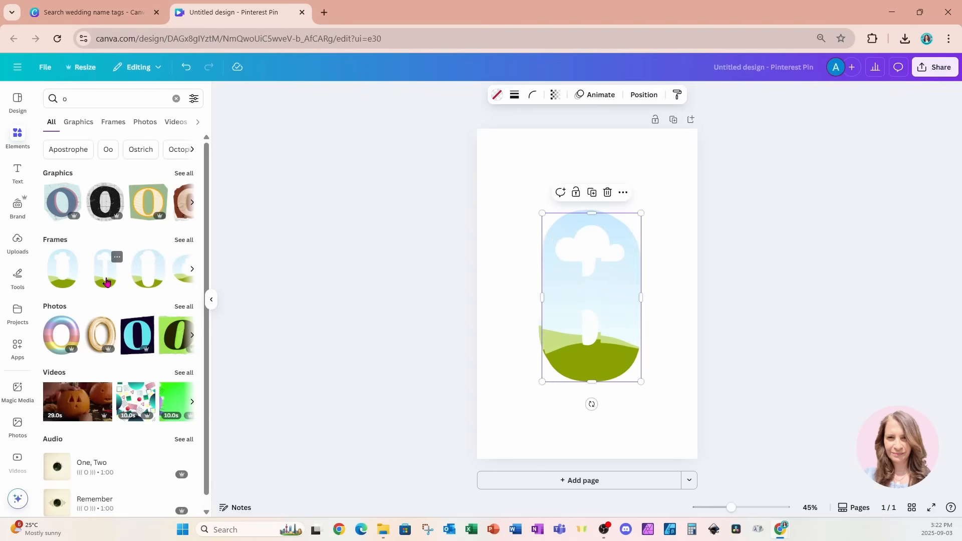
left_click_drag(588, 346, 646, 343)
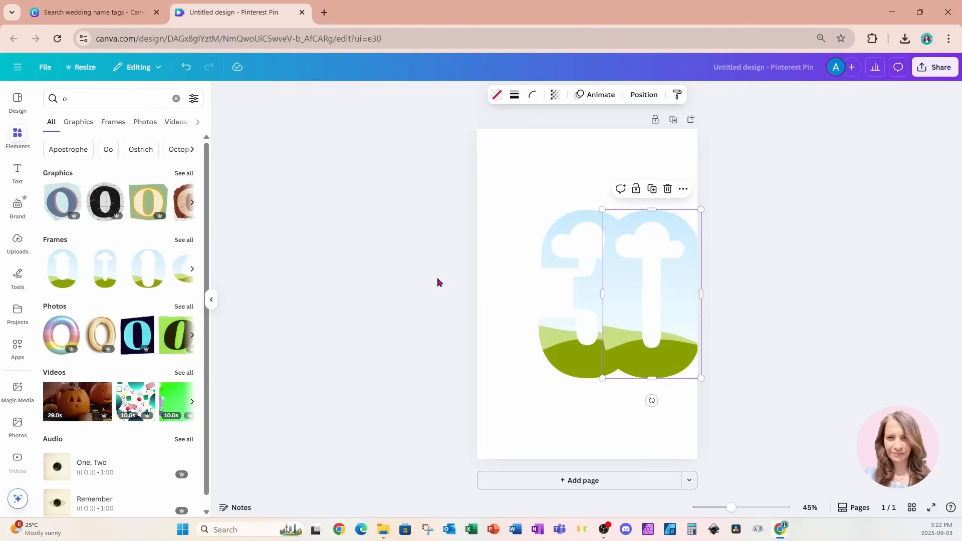
left_click_drag(437, 281, 798, 356)
left_click_drag(677, 355, 638, 354)
left_click(661, 398)
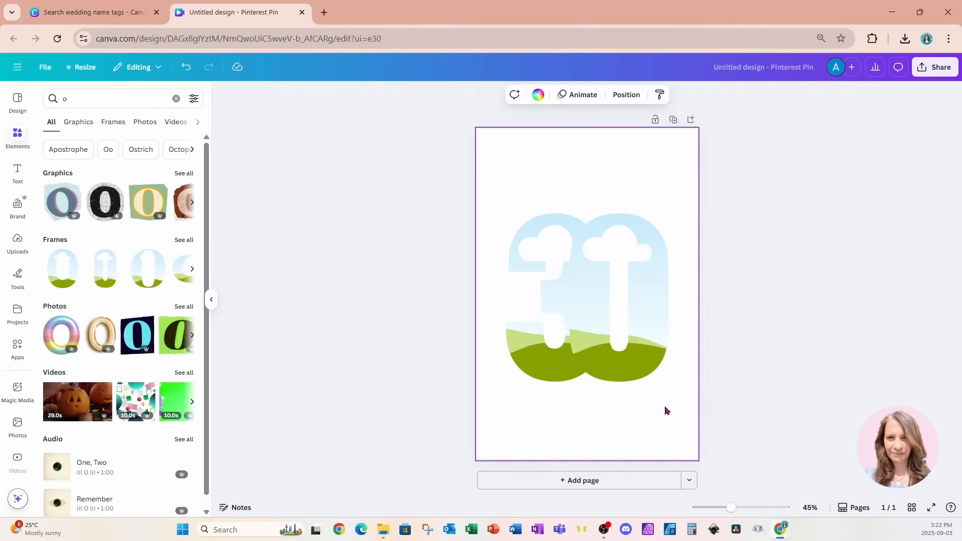
- Spread the two number frames apart, placing the 0 further right and the 3 further left so they no longer overlap
left_click(210, 300)
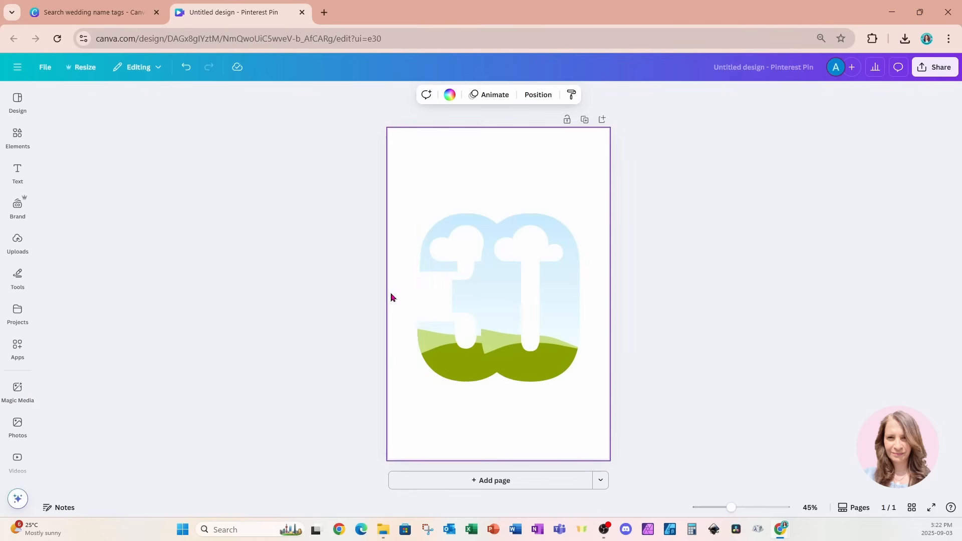
left_click_drag(517, 307, 545, 308)
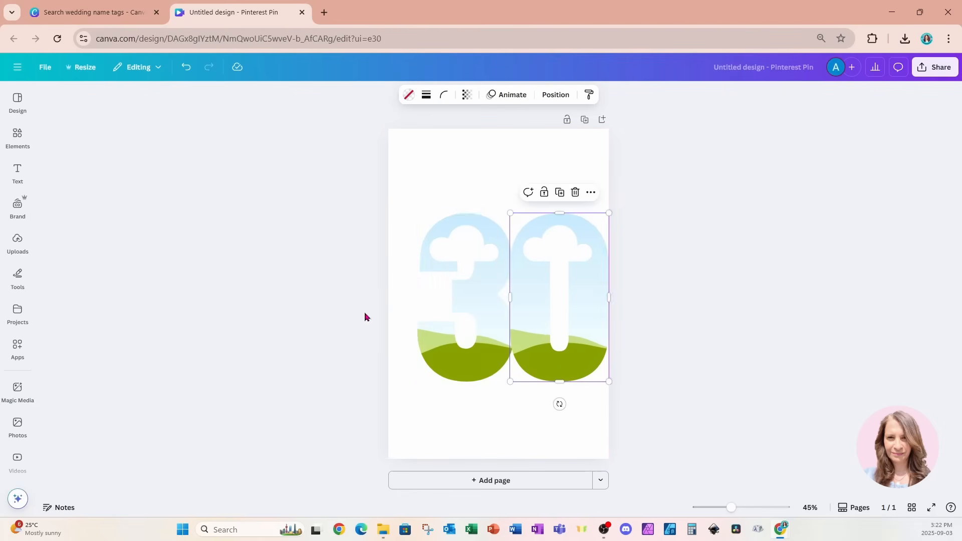
left_click_drag(457, 326, 445, 325)
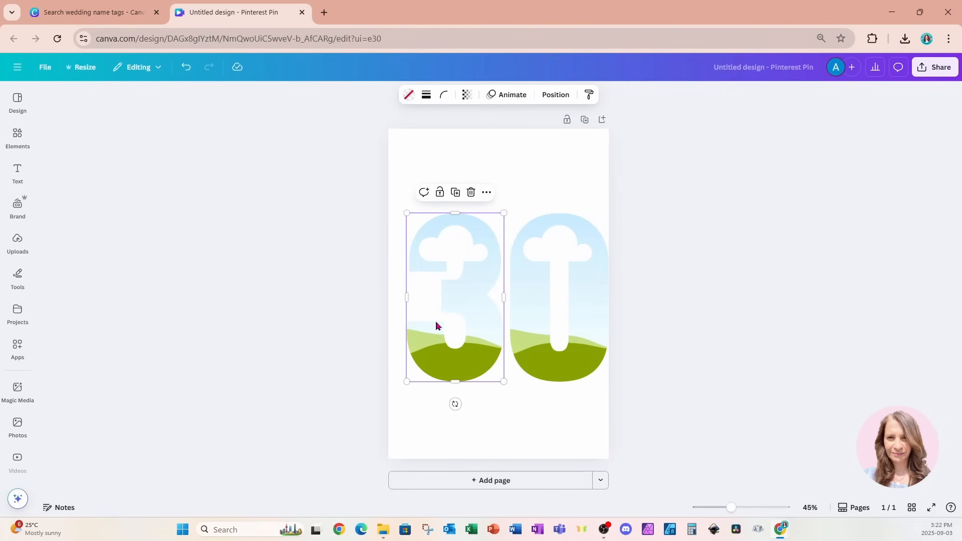
- Stretch the 3 frame slightly taller, and try widening it before undoing that widening
left_click_drag(454, 212, 453, 208)
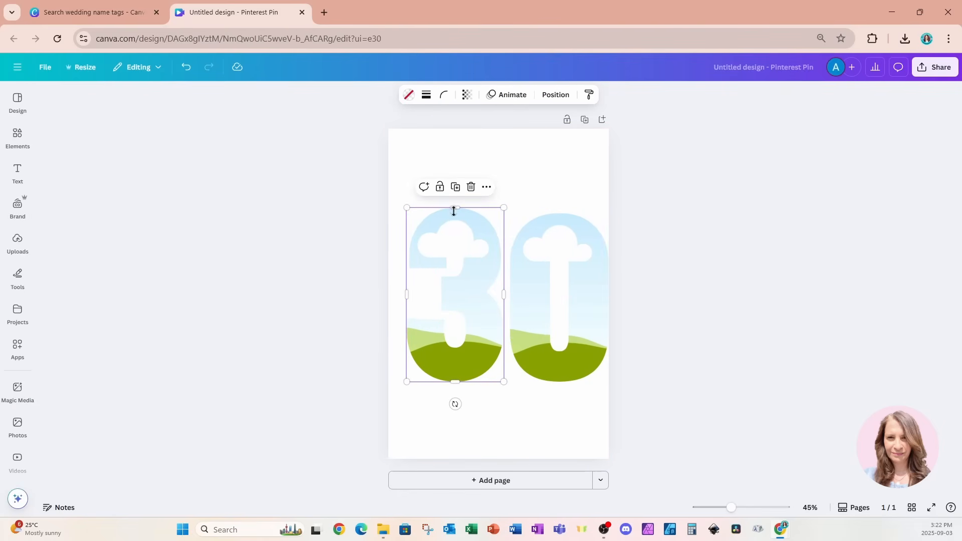
mouse_move(503, 294)
left_mouse_down()
mouse_move(570, 294)
mouse_move(511, 296)
left_mouse_up()
left_click(186, 67)
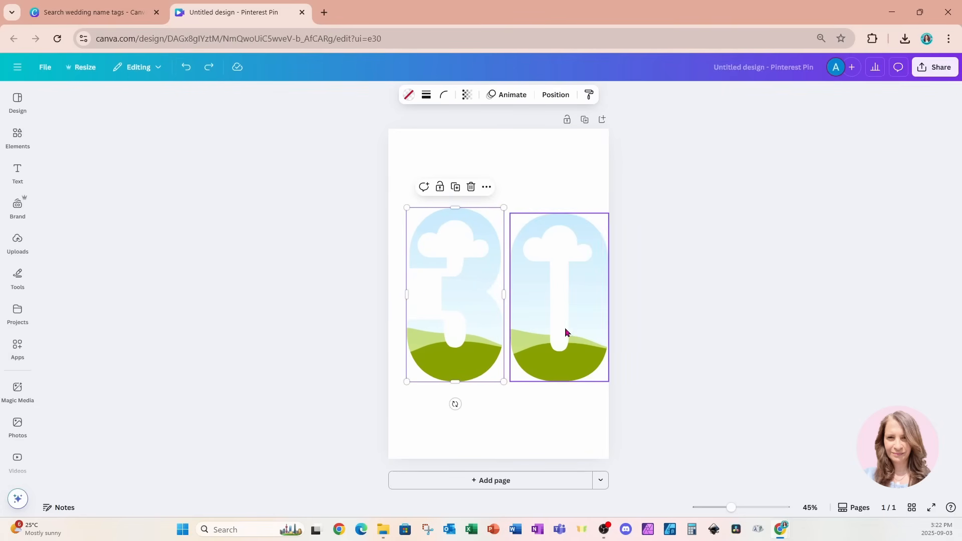
- Centre the 3 and 0 frames together on the page and duplicate the page
left_click_drag(345, 282, 676, 348)
left_click_drag(579, 357, 571, 354)
left_click(483, 168)
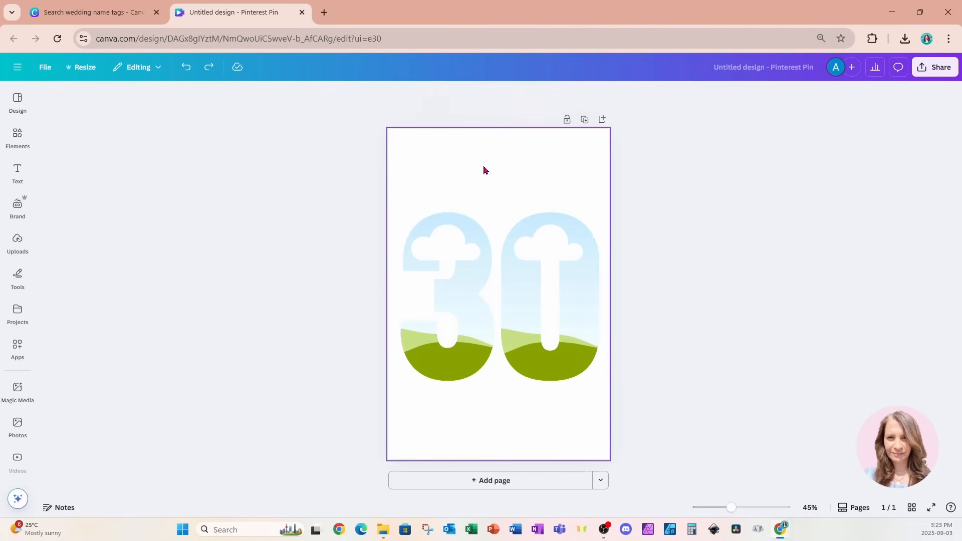
left_click(584, 120)
scroll(544, 270, "up", 5)
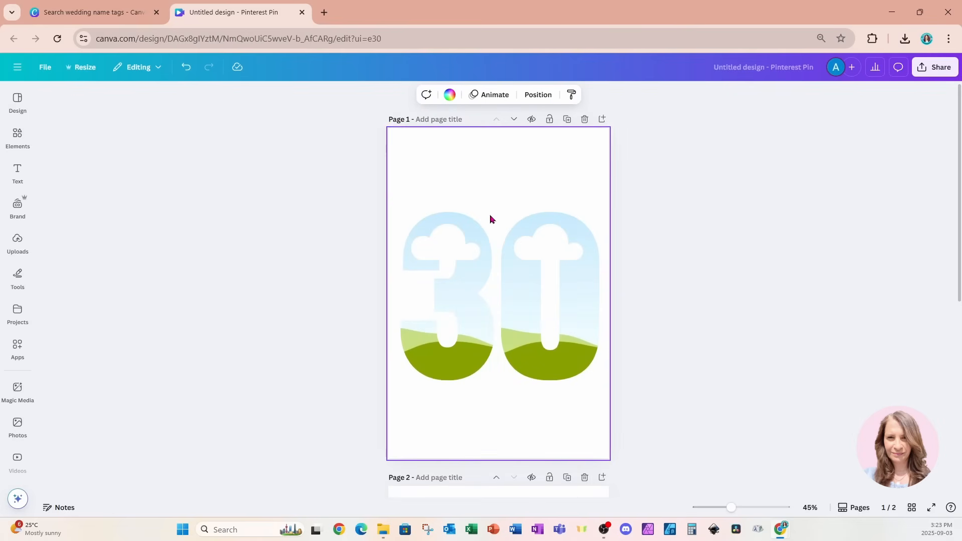
- Fill the 3 frame on page 1 with white and give it a solid outline with stroke weight 4
left_click(475, 234)
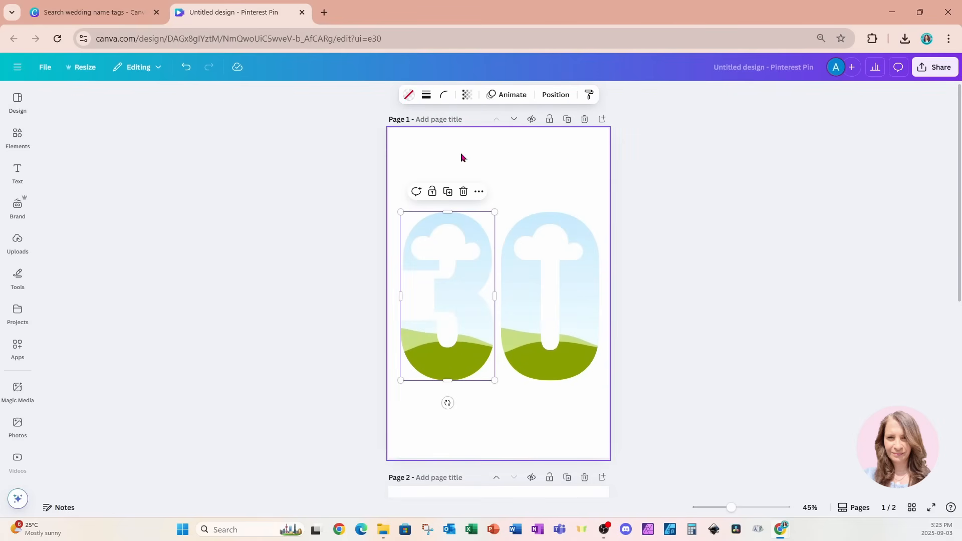
left_click(409, 95)
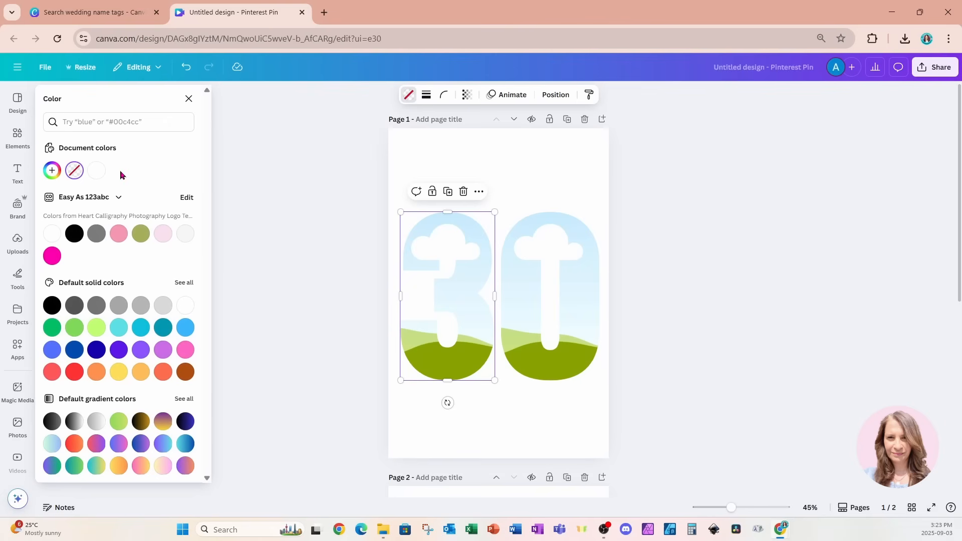
left_click(94, 172)
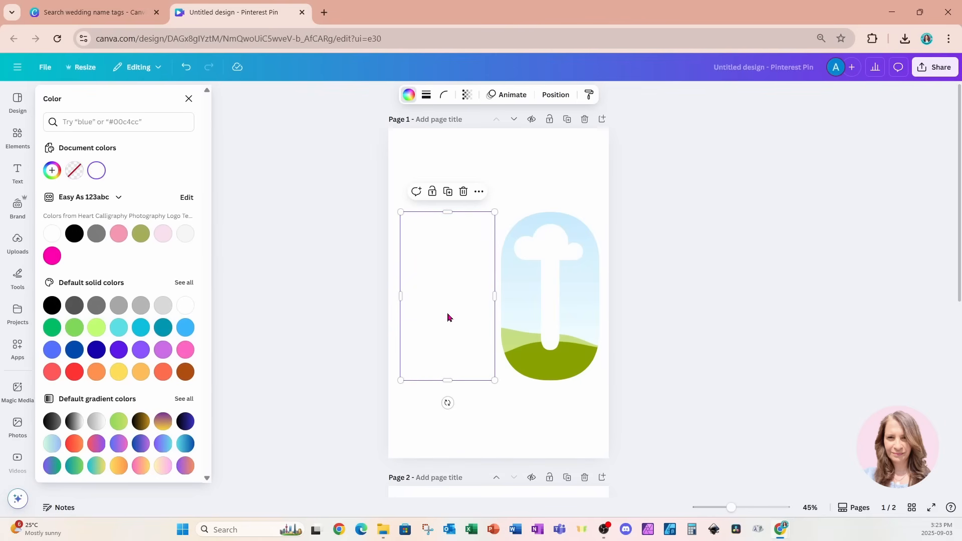
left_click(426, 95)
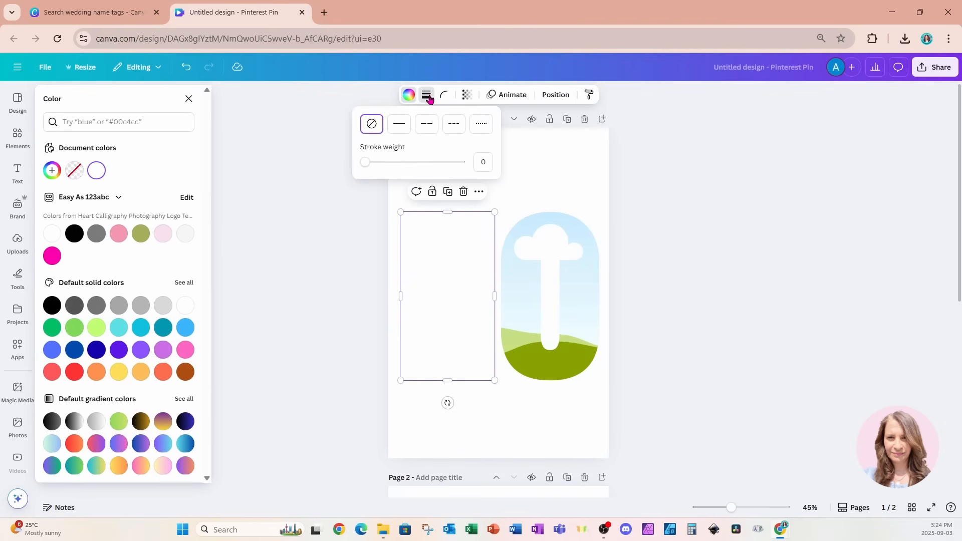
left_click(404, 125)
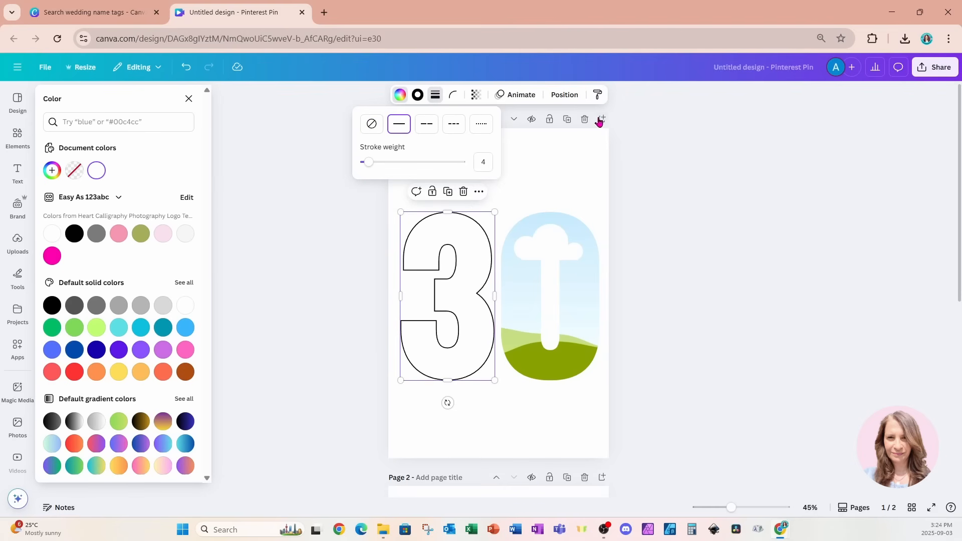
- Copy the 3's white fill and outline style onto the 0, and duplicate page 1
left_click(599, 100)
left_click(574, 276)
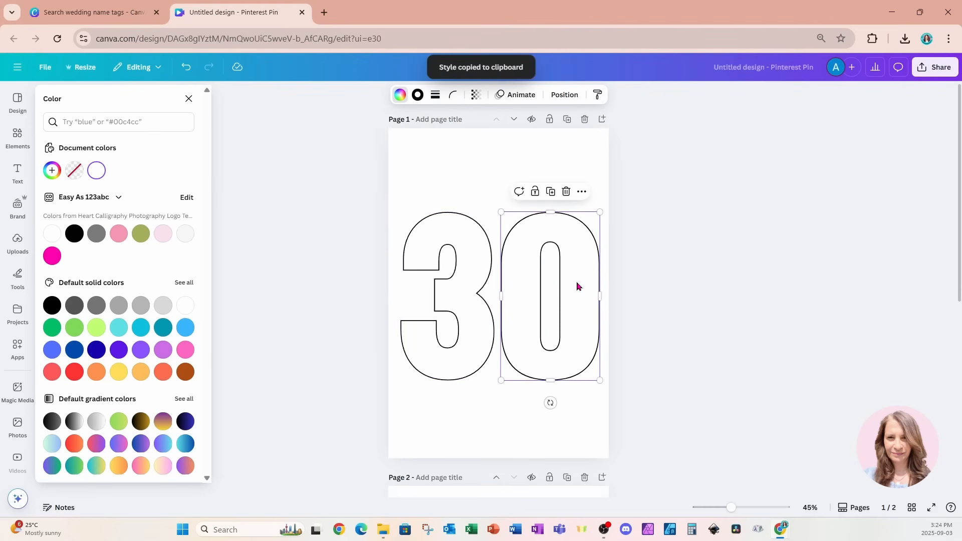
left_click(566, 119)
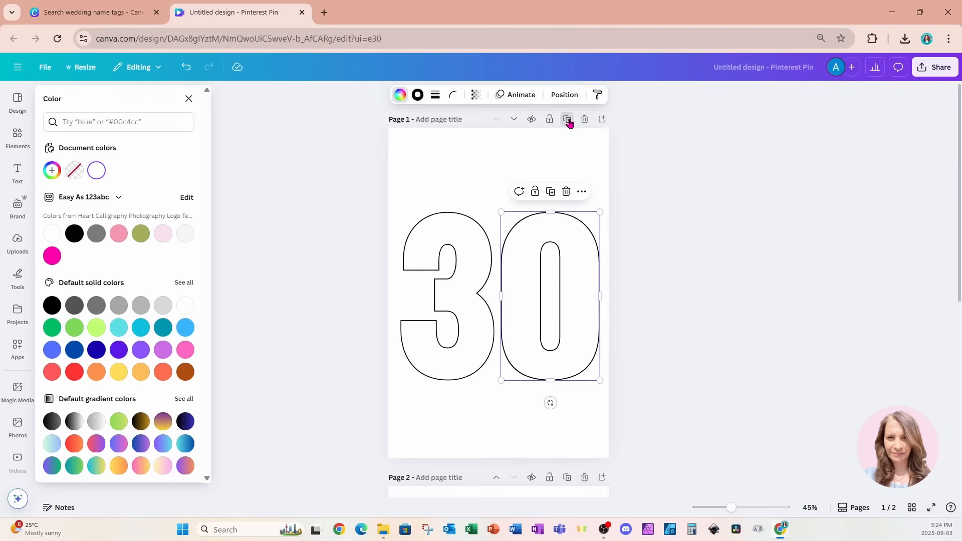
scroll(575, 229, "up", 5)
- Delete the 0 from page 1 and centre the remaining 3 on the page
left_click(574, 241)
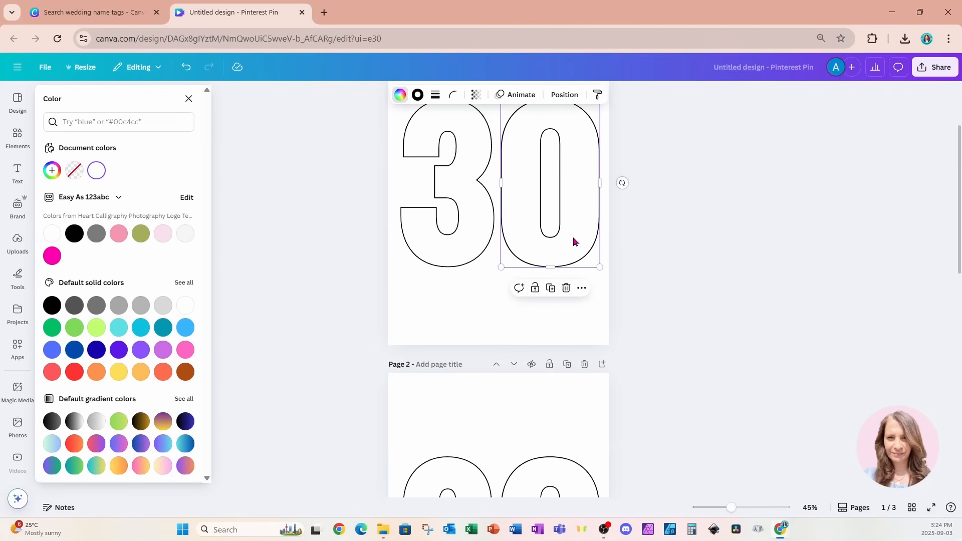
key("Delete")
left_click(468, 251)
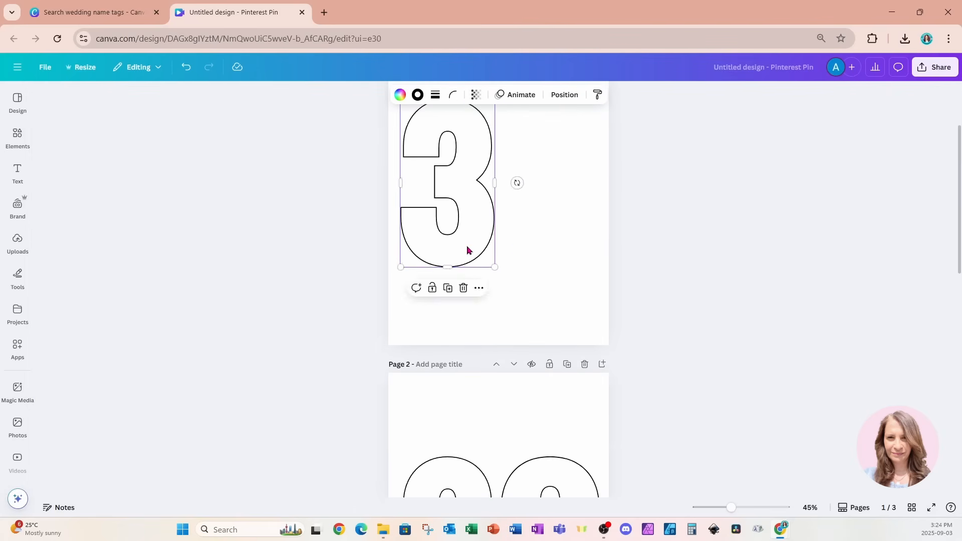
left_click_drag(468, 251, 519, 256)
- Delete the 3 from page 2 and centre the remaining 0 on the page
scroll(521, 260, "down", 5)
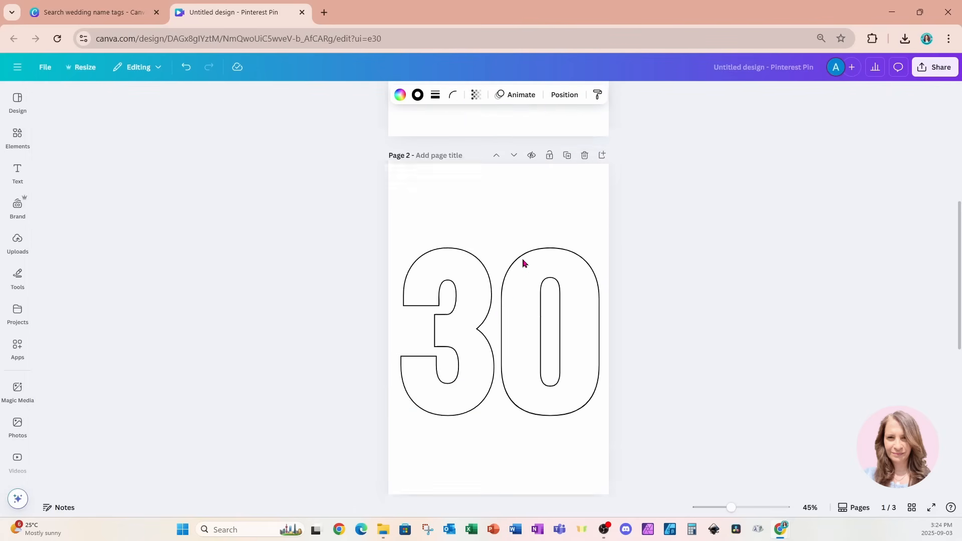
left_click(448, 337)
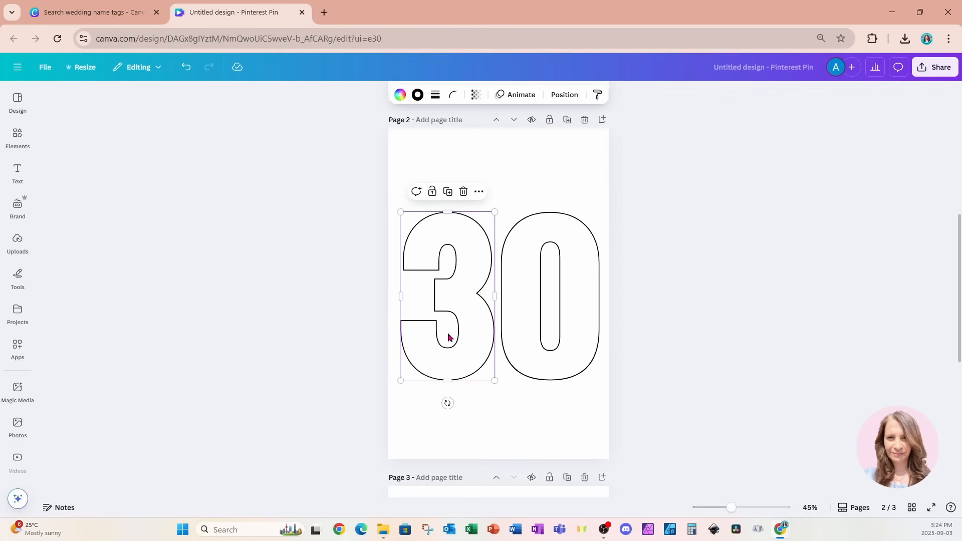
key("Delete")
left_click(549, 350)
left_click_drag(549, 349, 495, 352)
scroll(524, 357, "up", 5)
scroll(524, 356, "down", 3)
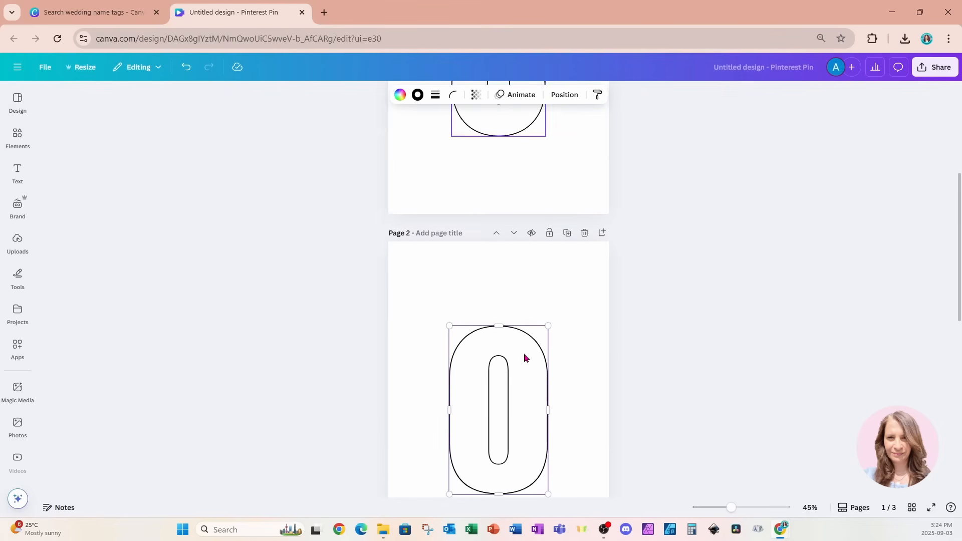
- Download only pages 1 and 2 as PNG files with a transparent background
left_click(934, 67)
left_click(784, 270)
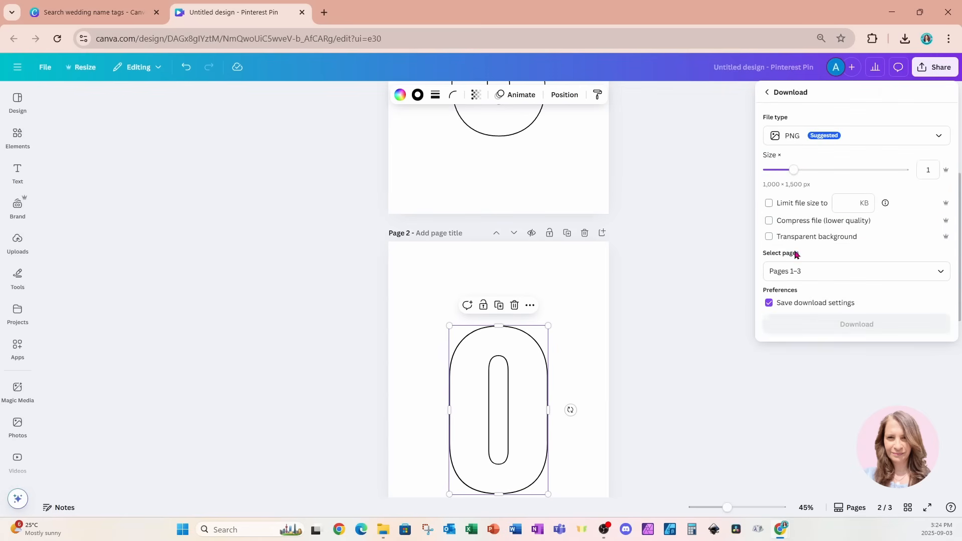
left_click(802, 270)
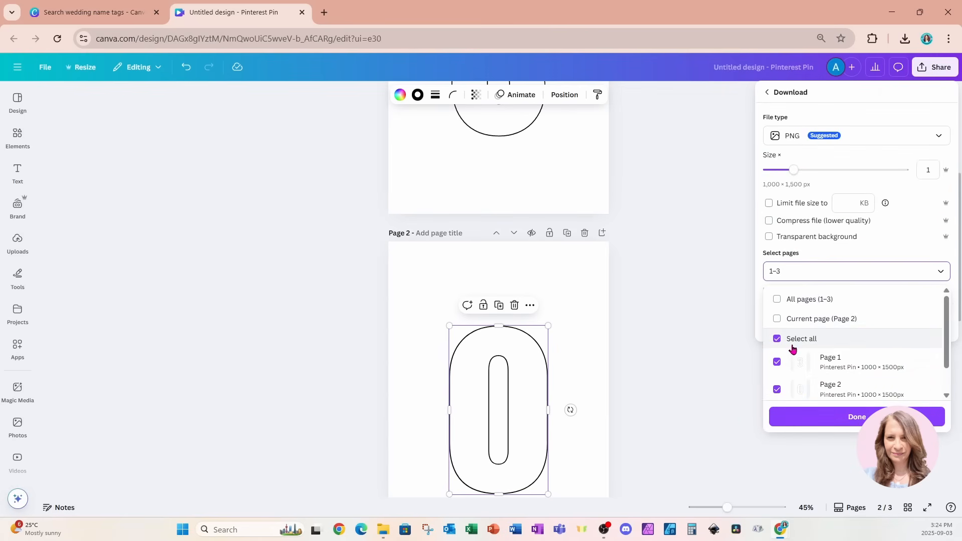
left_click(776, 338)
left_click(777, 363)
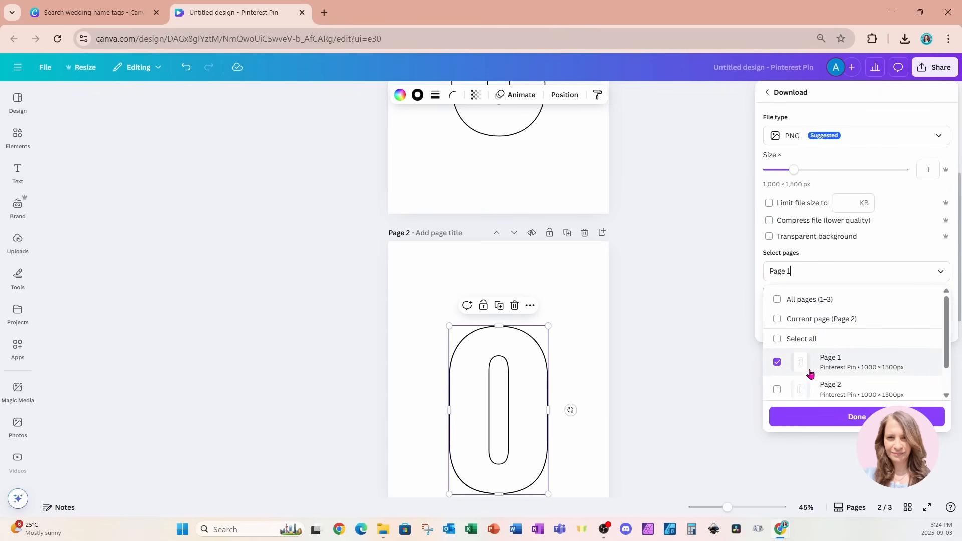
left_click(777, 390)
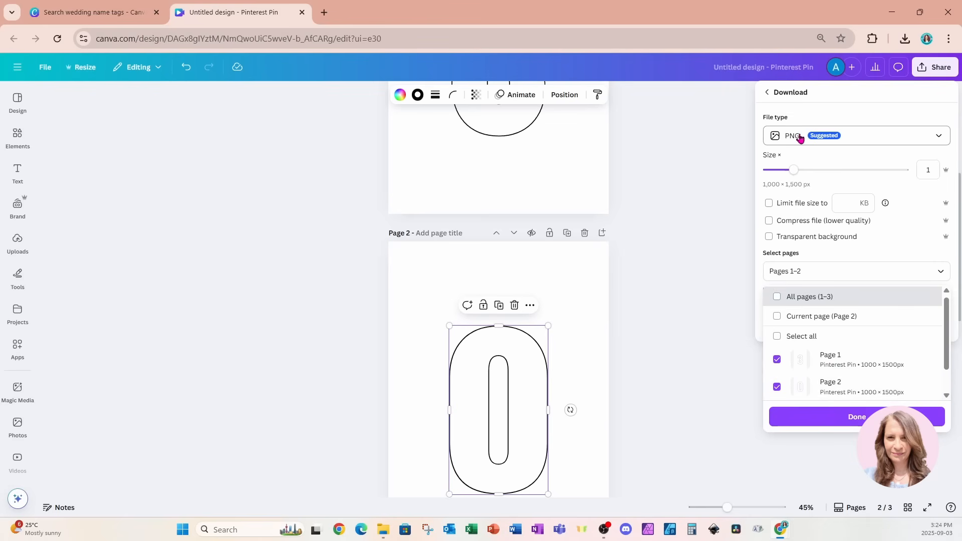
left_click(784, 241)
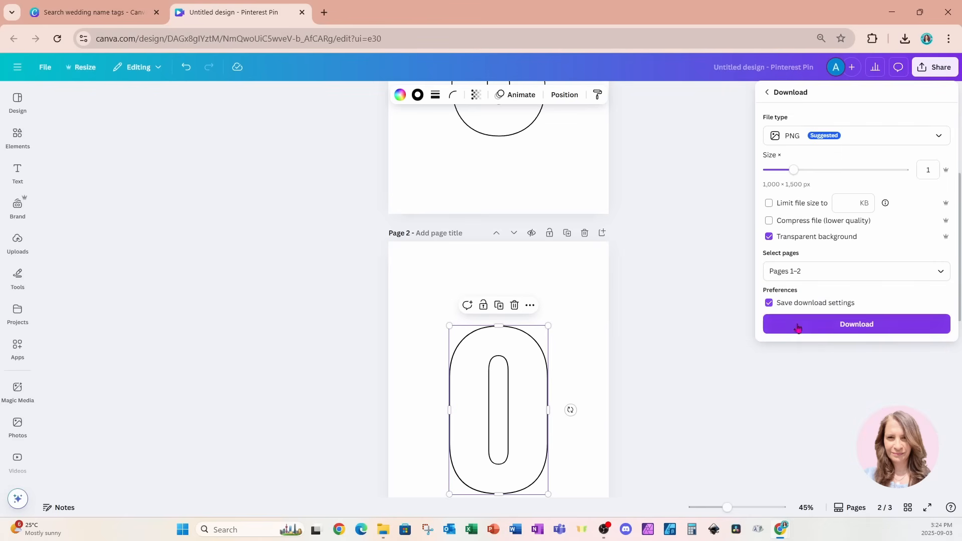
left_click(796, 330)
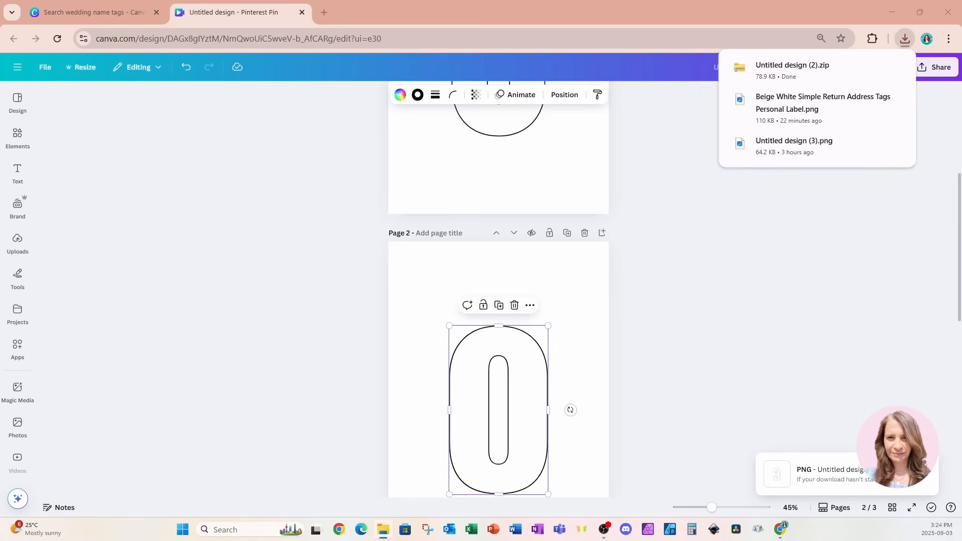
- In the Downloads folder, extract the zipped "Untitled design (2)" to its default destination and open the extracted folder
left_click_drag(956, 240, 457, 3)
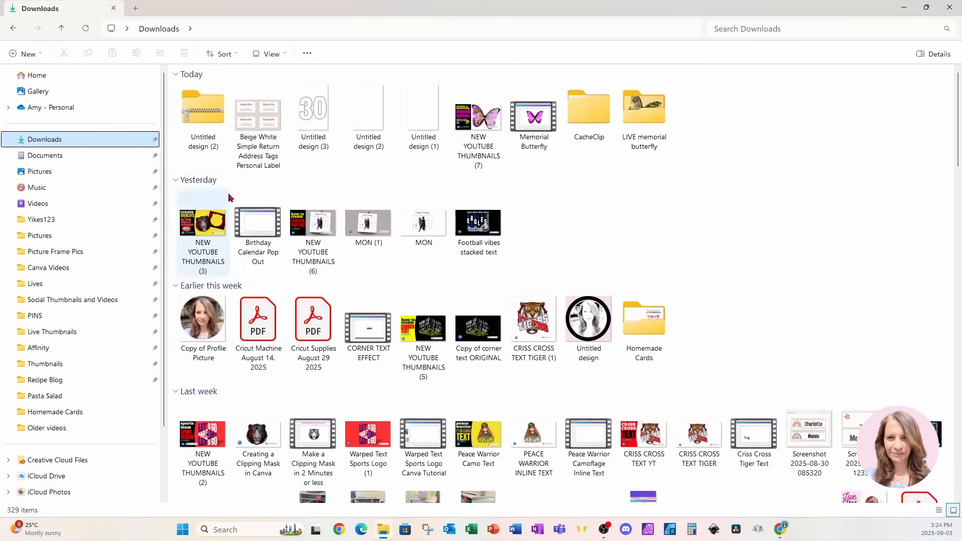
right_click(200, 113)
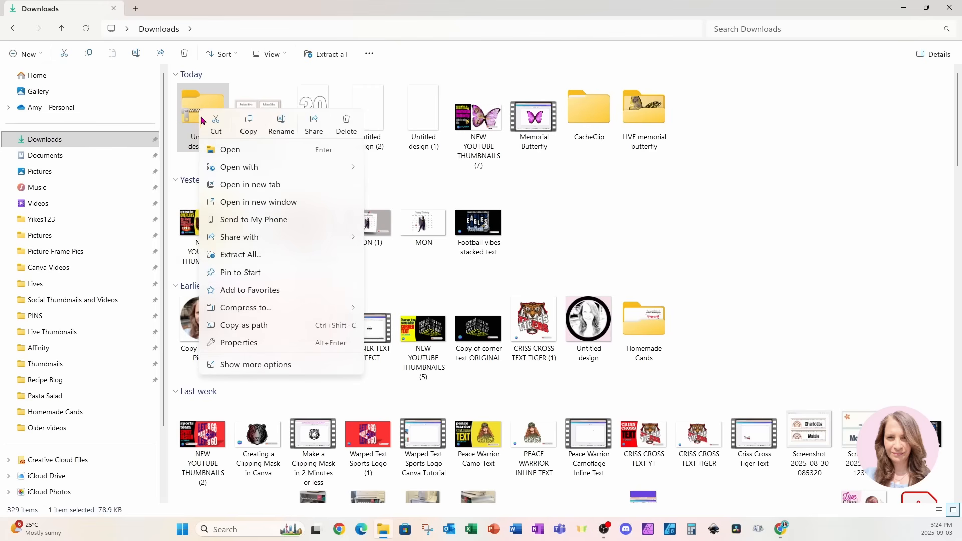
left_click(235, 255)
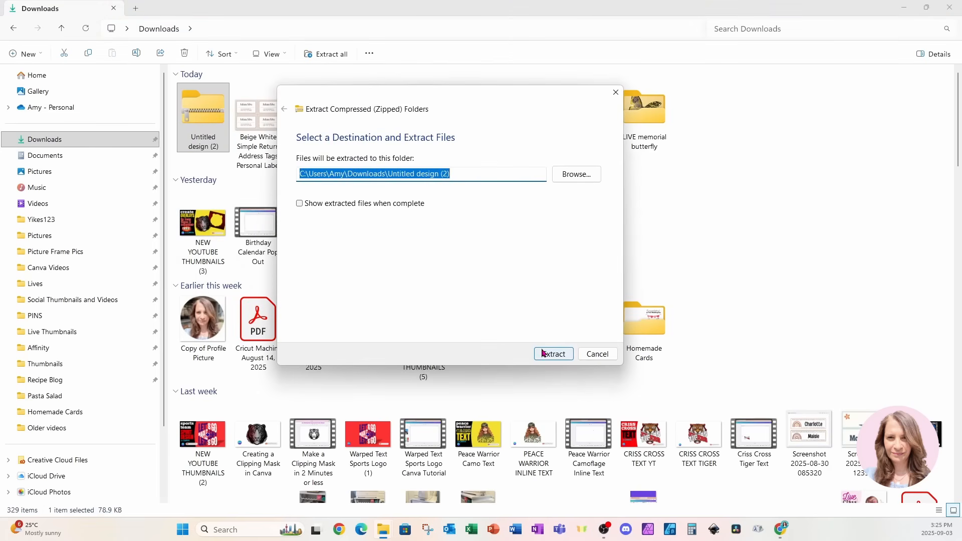
left_click(544, 354)
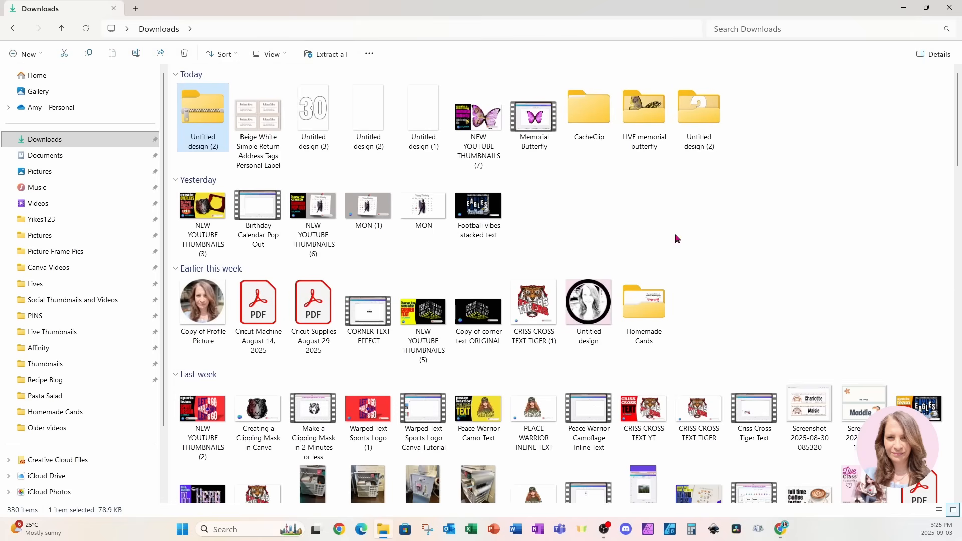
double_click(699, 112)
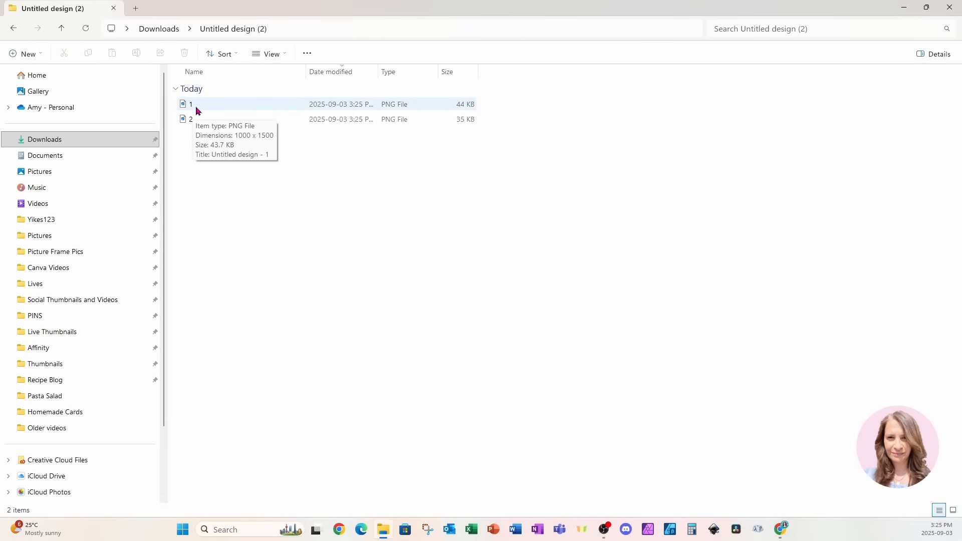
- Upload the extracted PNG files 1 and 2 from File Explorer into the Canva design
left_click_drag(217, 10, 842, 37)
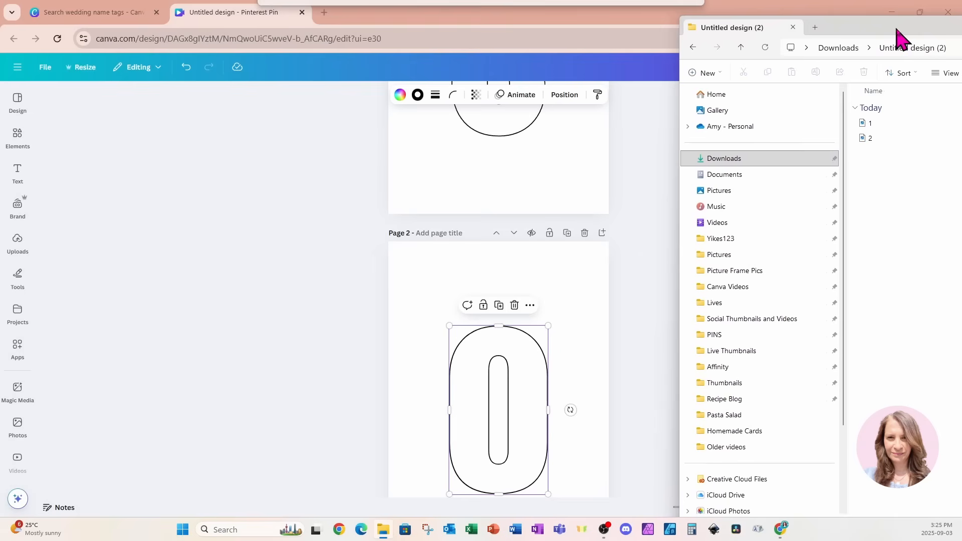
left_click(883, 125)
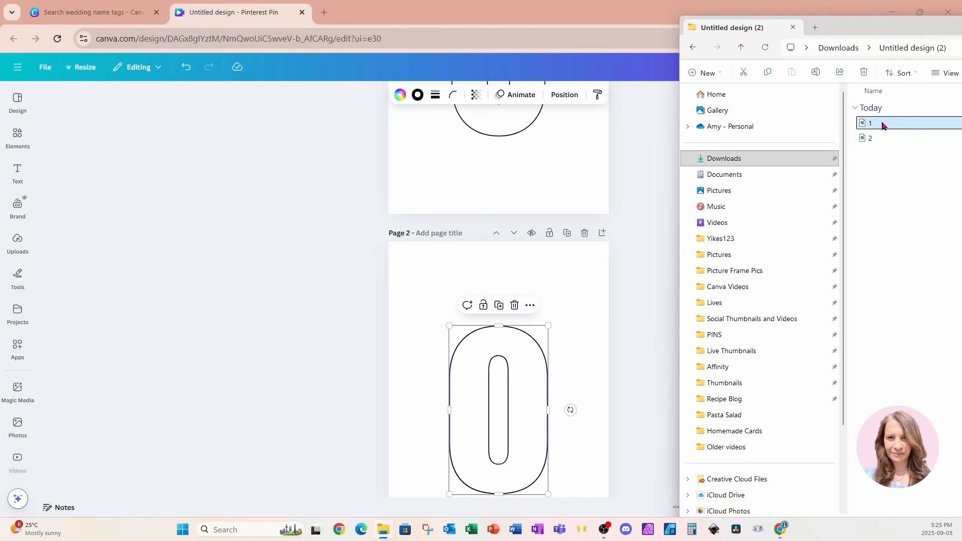
left_click(879, 145, "shift")
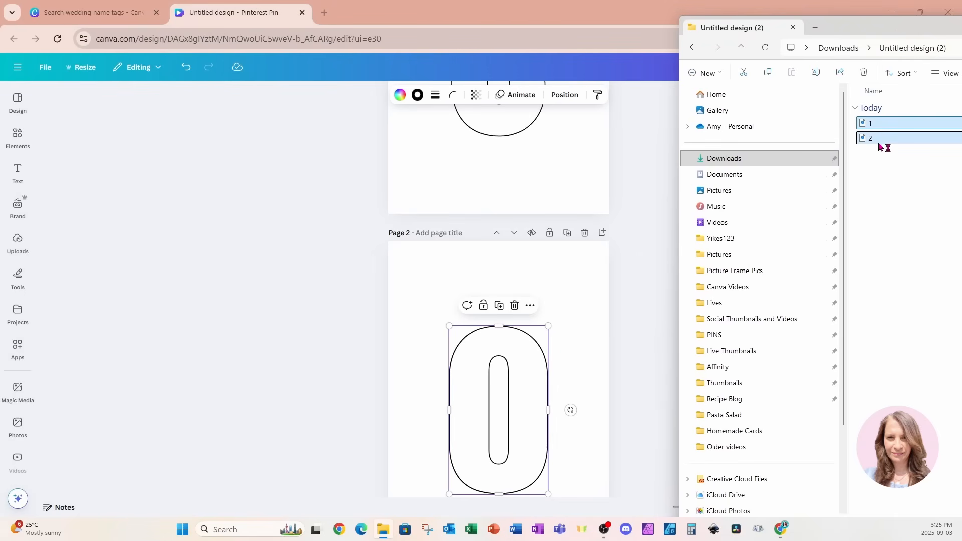
left_click_drag(880, 144, 514, 275)
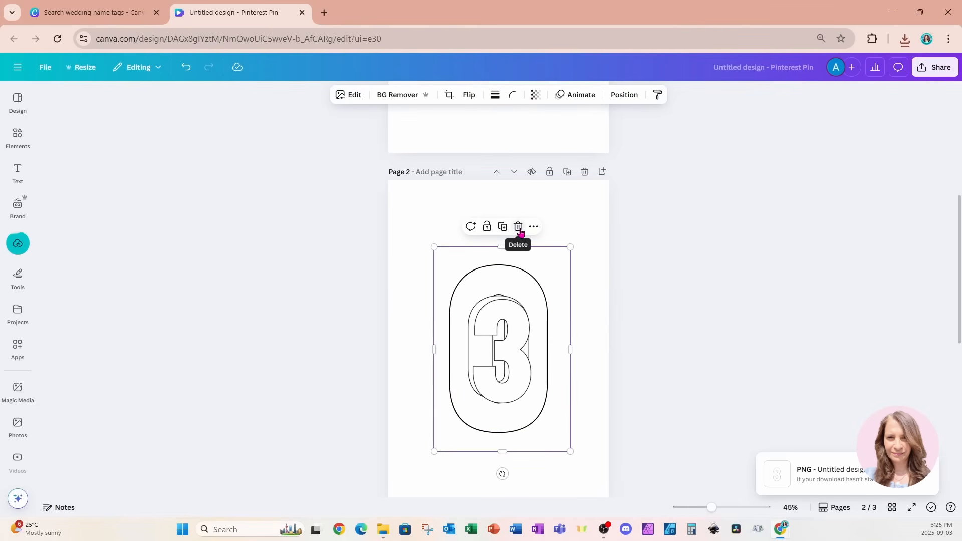
- Delete the placed copies of the uploaded 3 and 0 images from page 2, keeping the original 0
left_click(518, 228)
left_click(494, 326)
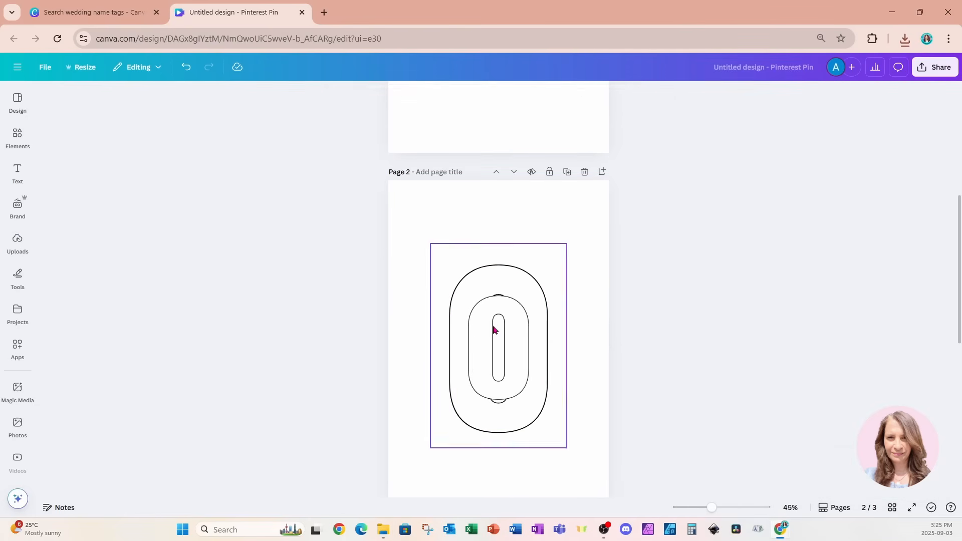
key("Delete")
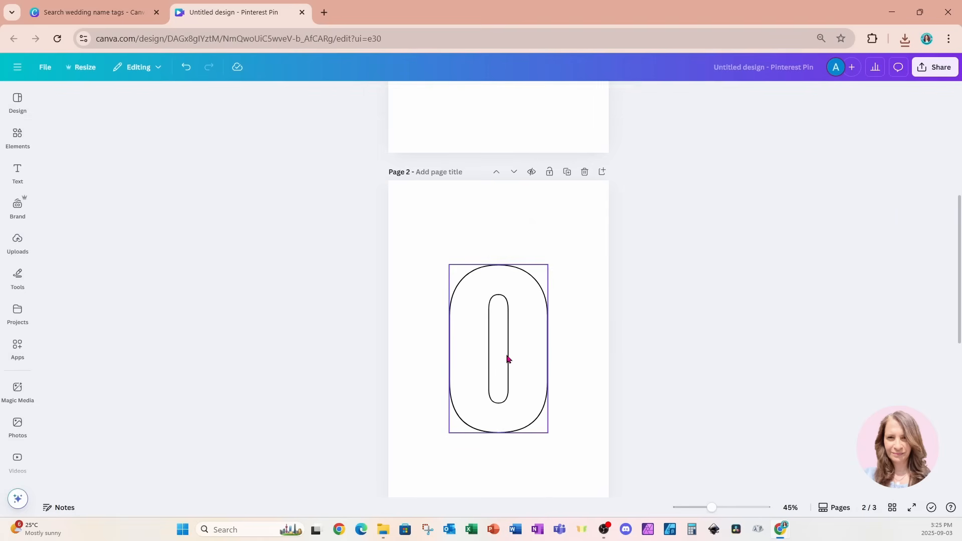
- Add the recently used photo of the football player holding a ball at his side to page 3
scroll(507, 359, "down", 7)
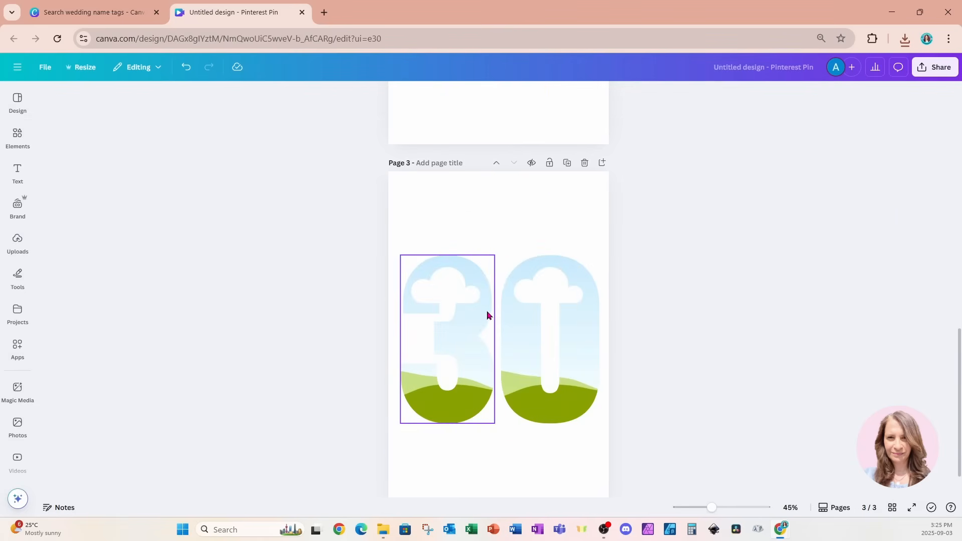
scroll(486, 315, "down", 1)
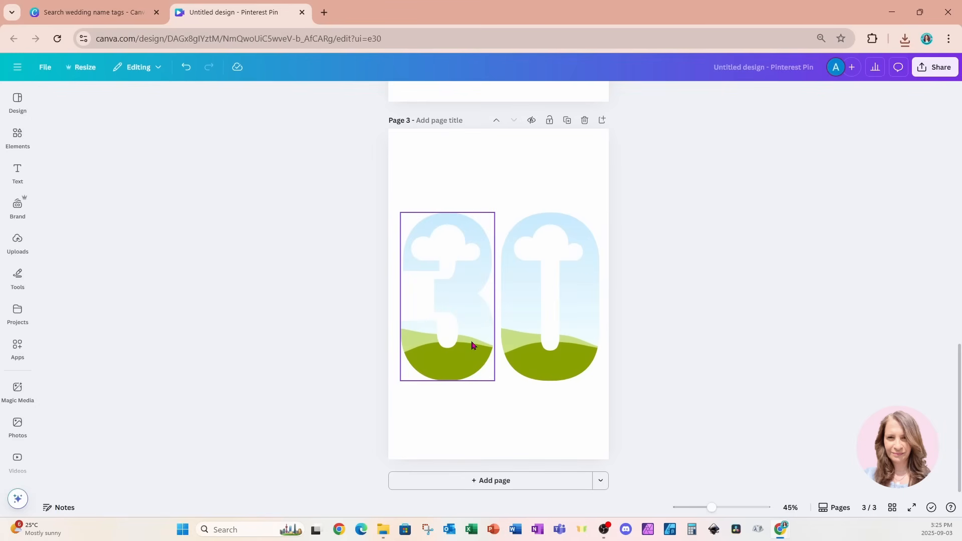
left_click(18, 143)
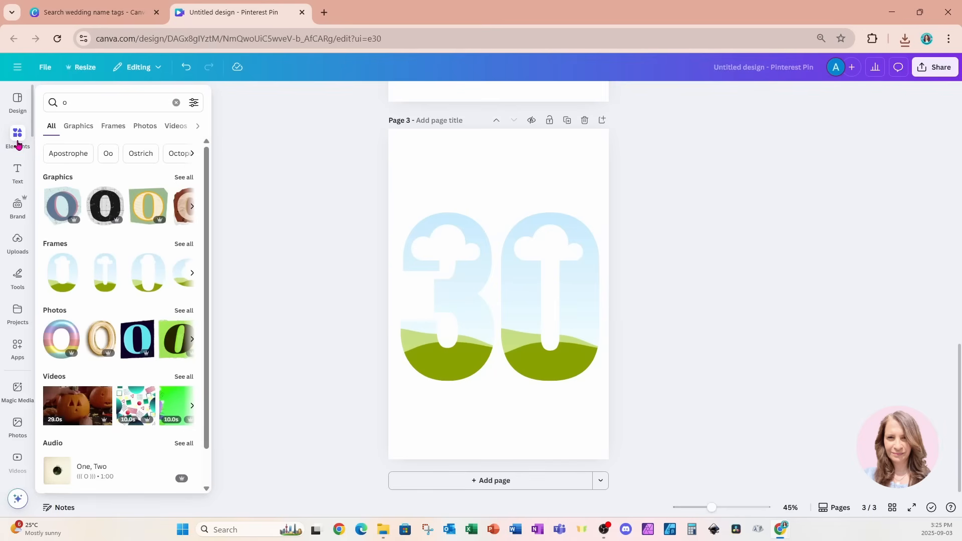
left_click(176, 102)
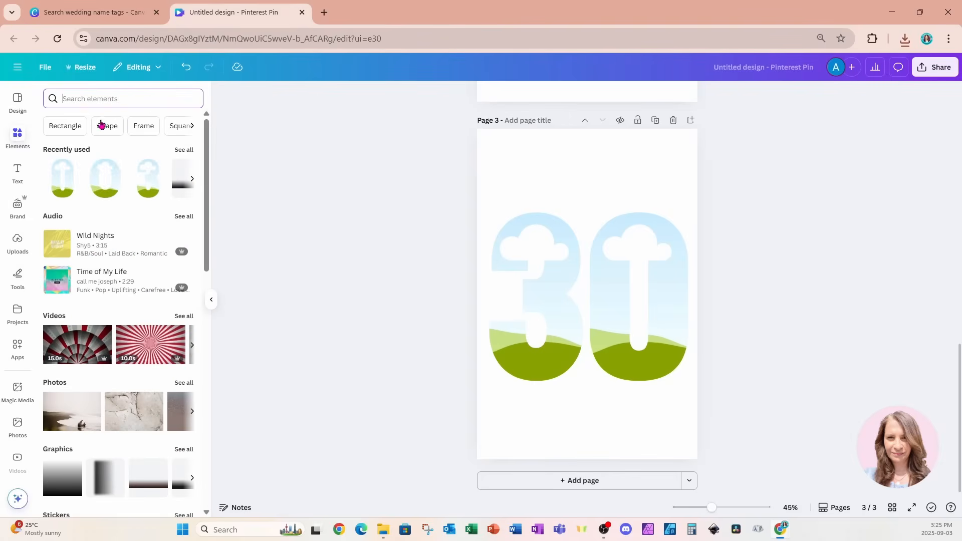
left_click(186, 150)
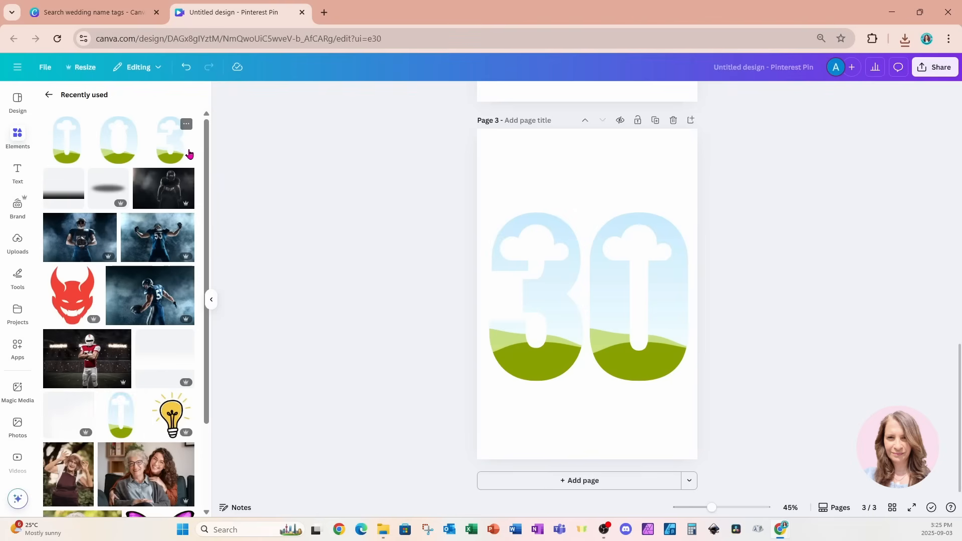
left_click(140, 288)
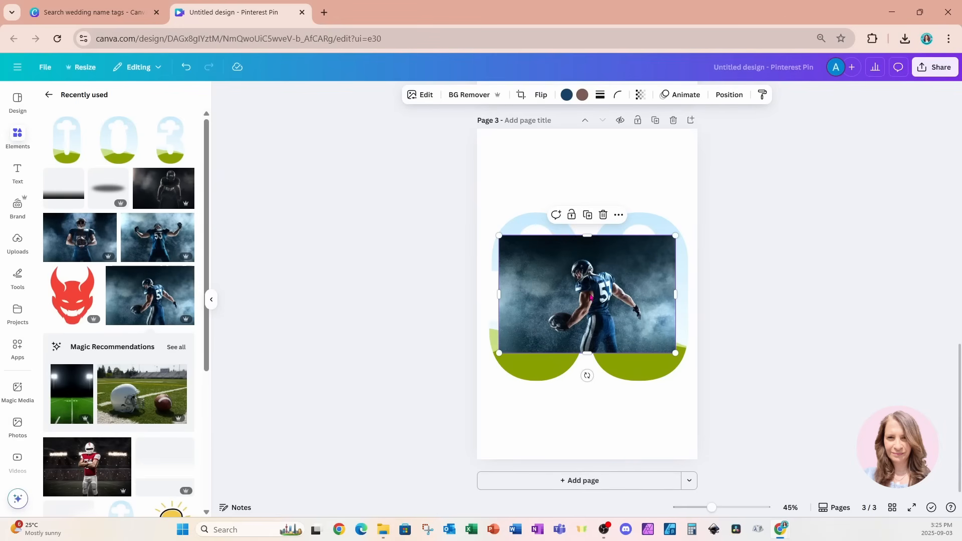
- Enlarge the football photo well beyond the page width and position it over the 30 with the player near the page centre
left_click_drag(590, 297, 585, 225)
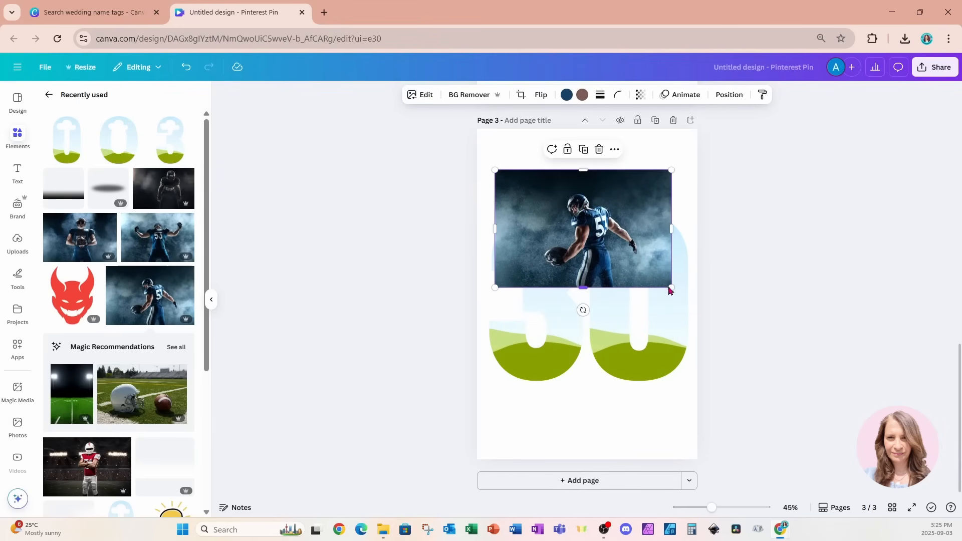
left_click_drag(671, 288, 697, 309)
left_click_drag(658, 204, 650, 200)
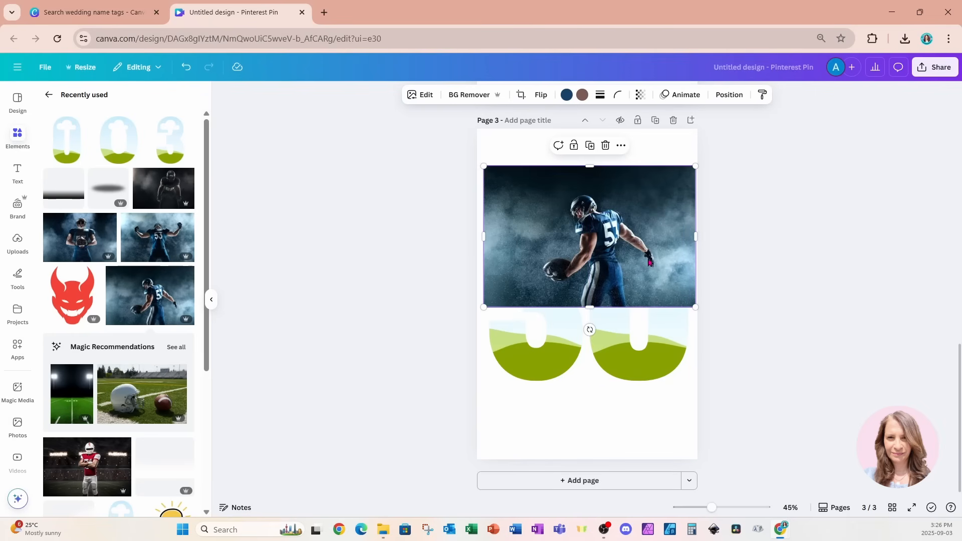
left_click_drag(651, 260, 662, 275)
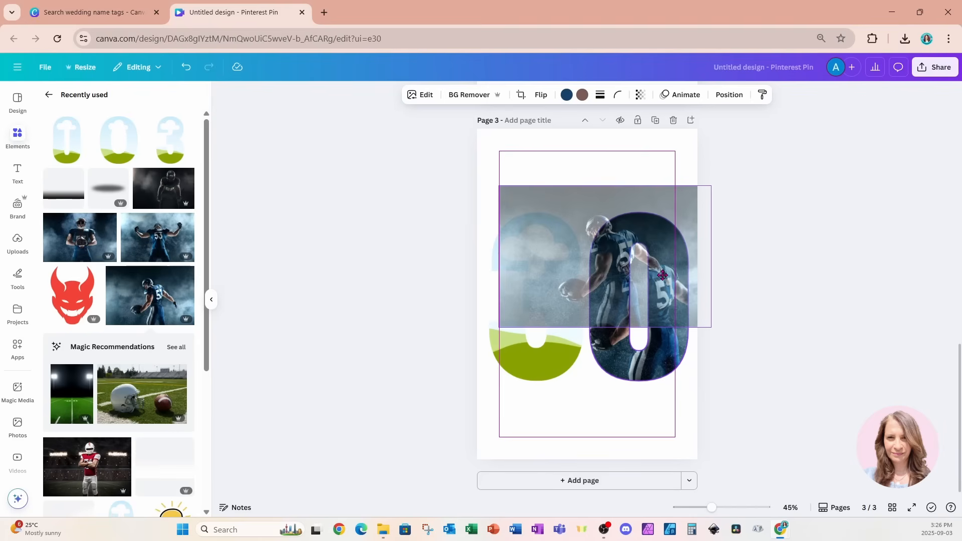
left_click_drag(662, 274, 654, 210)
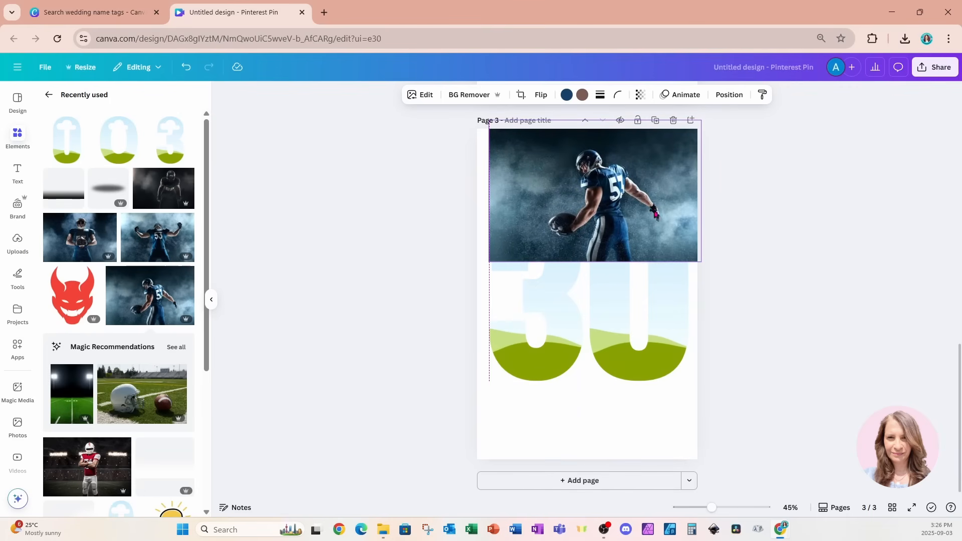
left_click_drag(701, 261, 875, 410)
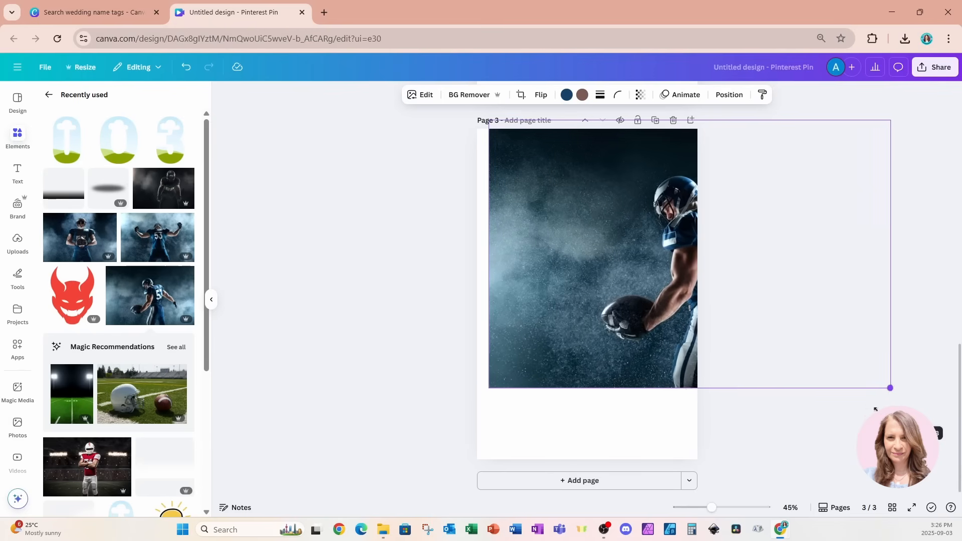
left_click_drag(834, 271, 714, 261)
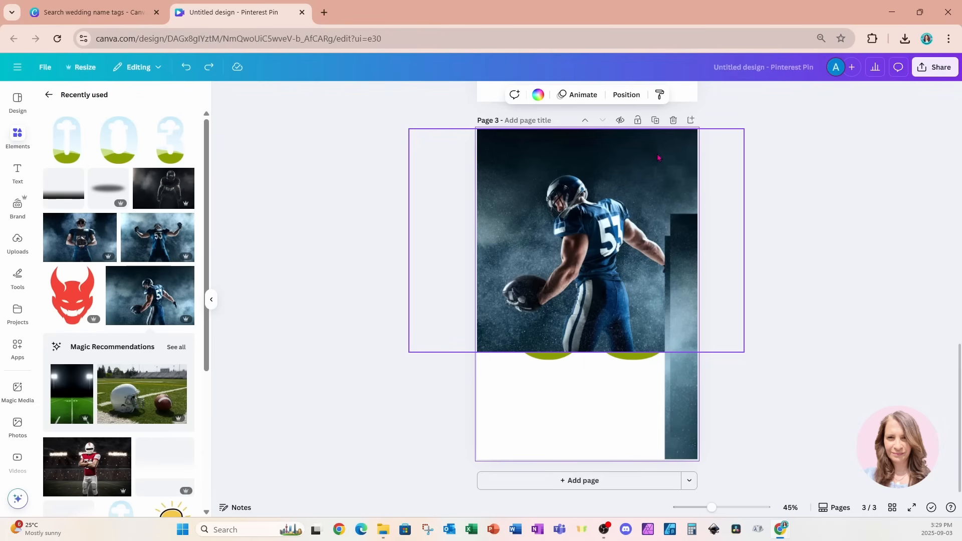
- Enlarge the large football photo slightly so it covers both digits, and move its layer behind the 3 and the 0
left_click(621, 357)
left_click(619, 234)
left_click(638, 186)
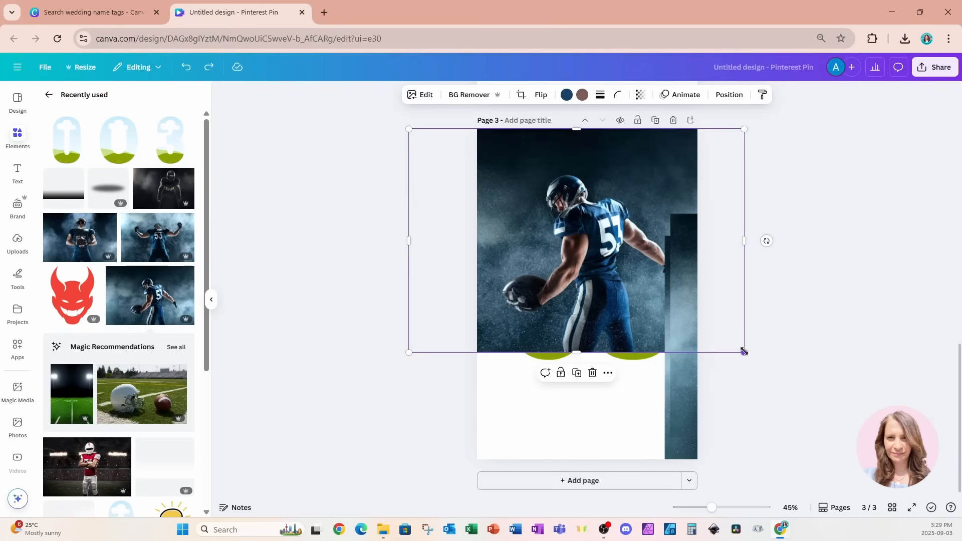
mouse_move(744, 353)
left_mouse_down()
mouse_move(761, 364)
mouse_move(732, 353)
left_mouse_up()
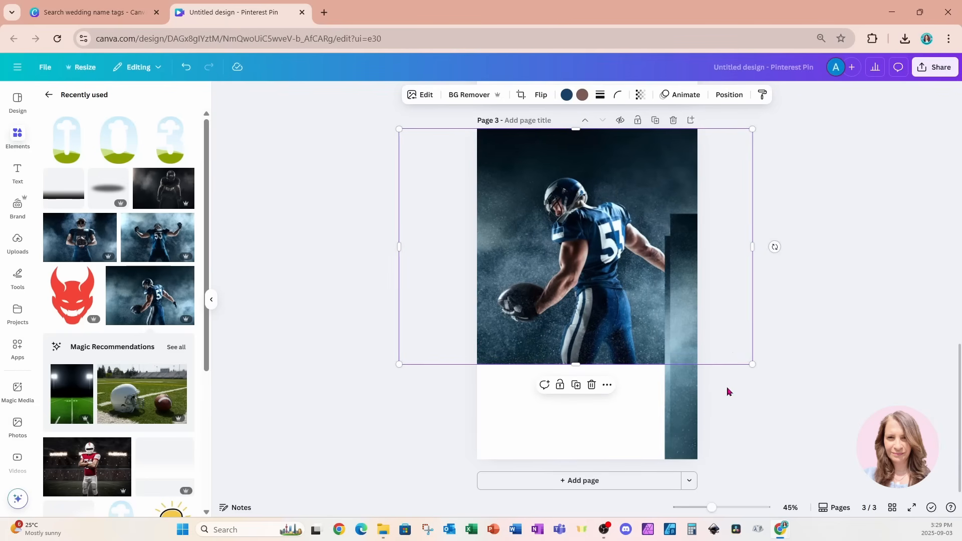
left_click(727, 100)
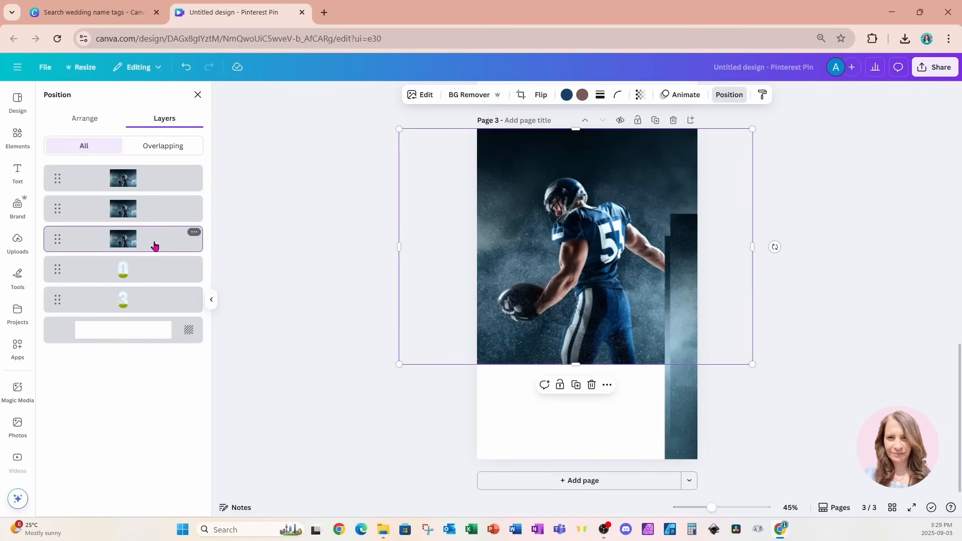
left_click_drag(155, 246, 150, 317)
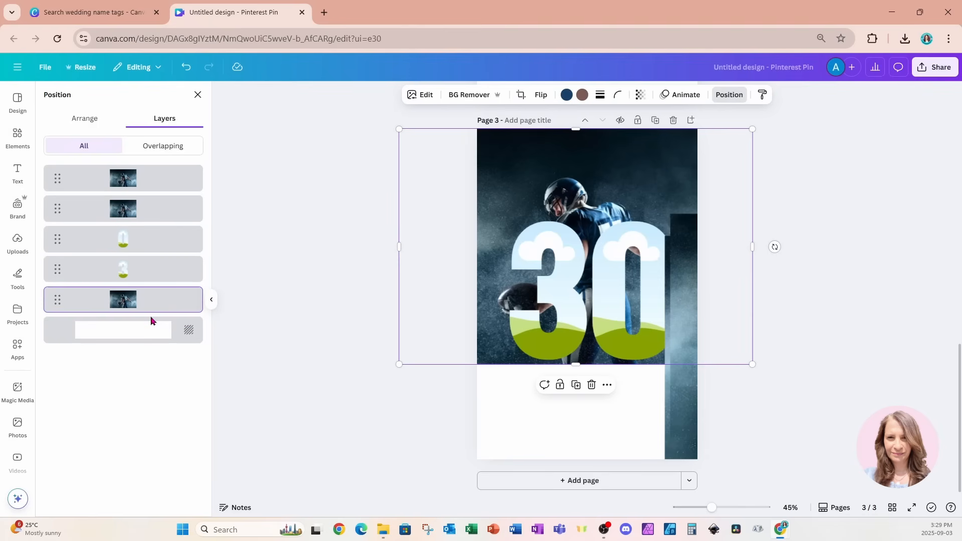
- Fill the 3 and 0 frames with the two spare copies of the football photo
left_click(688, 426)
left_click_drag(688, 427, 552, 361)
left_click_drag(681, 427, 649, 352)
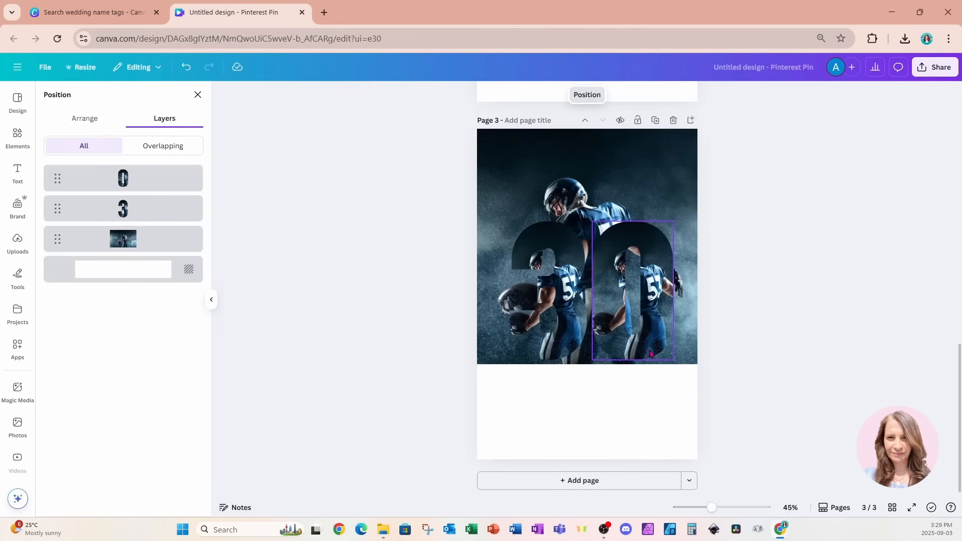
- Enlarge and reposition the photo inside the 3 frame until it lines up with the background photo
double_click(563, 324)
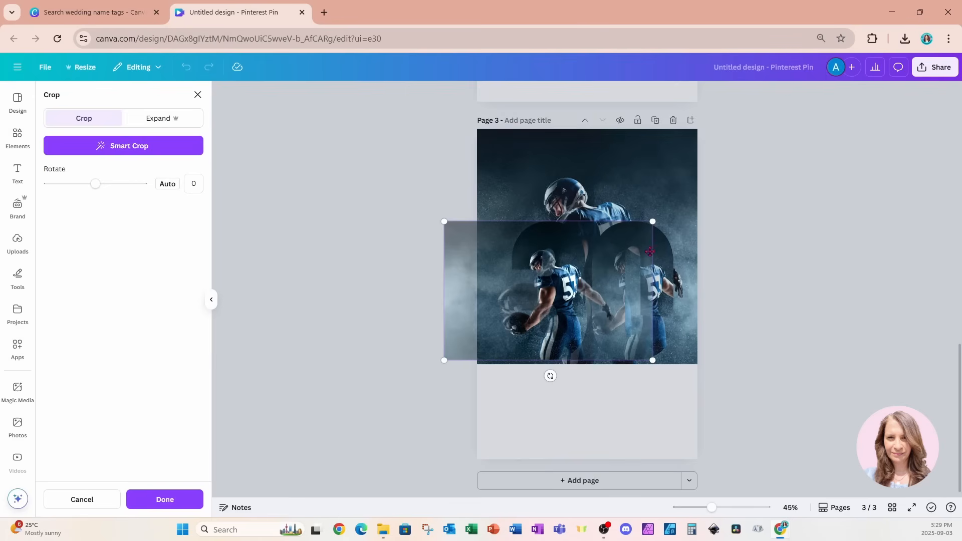
left_click_drag(653, 224, 799, 125)
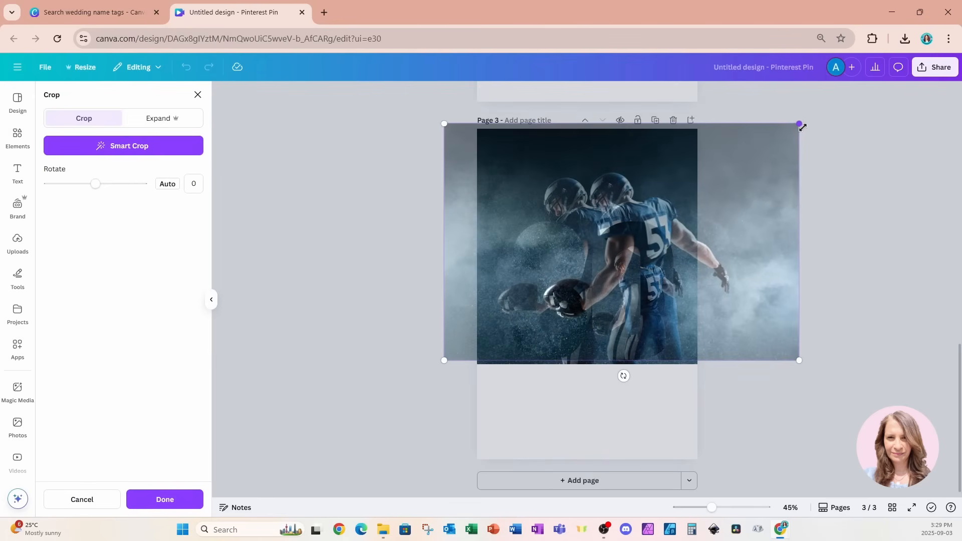
left_click_drag(770, 173, 719, 180)
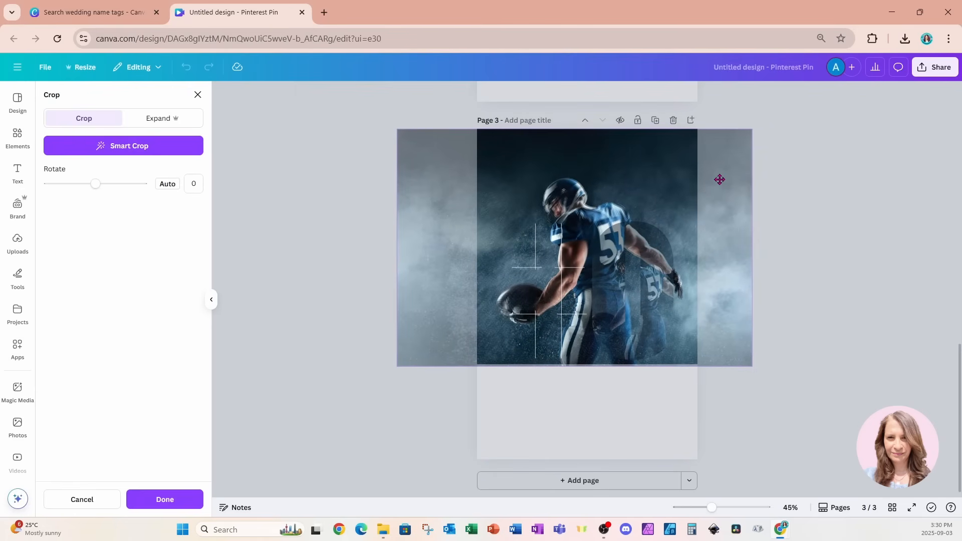
left_click_drag(719, 179, 720, 179)
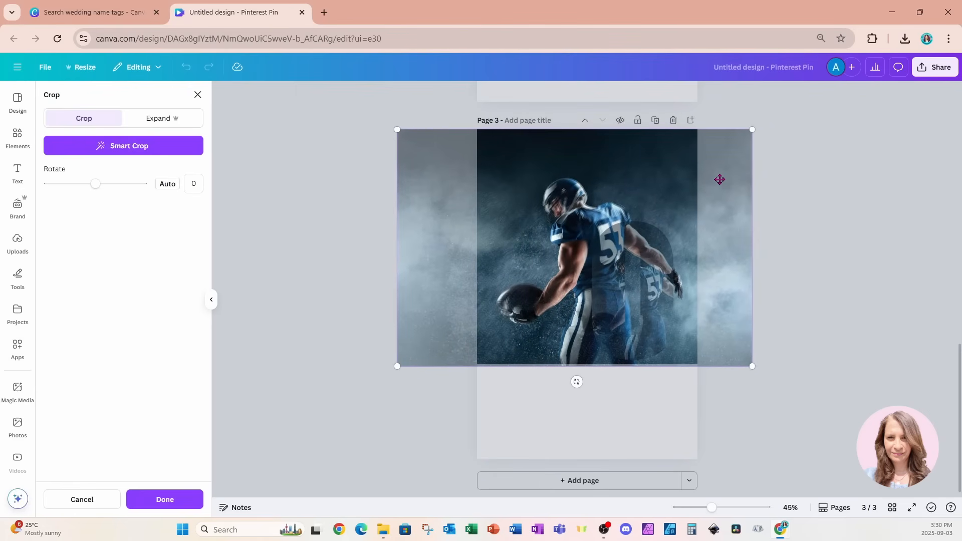
left_click_drag(398, 129, 400, 128)
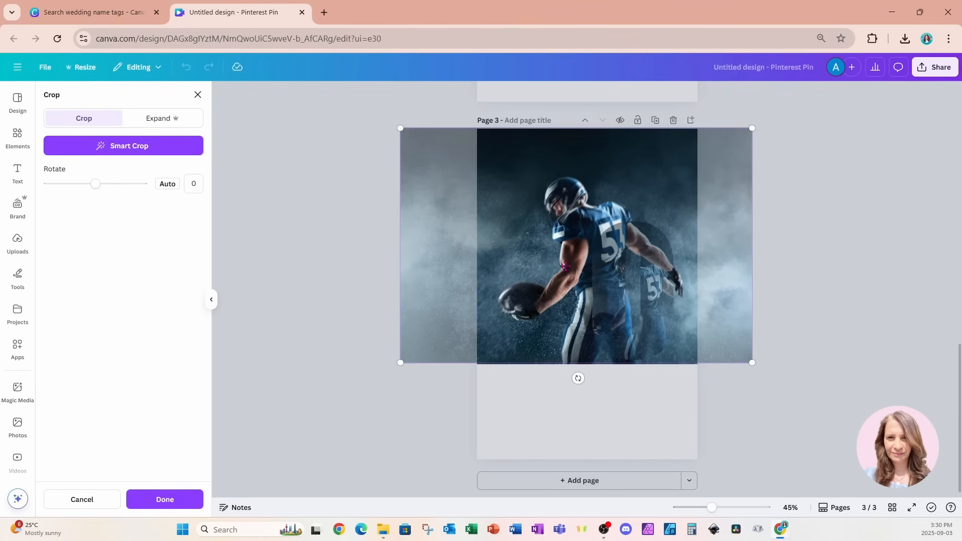
left_click(671, 427)
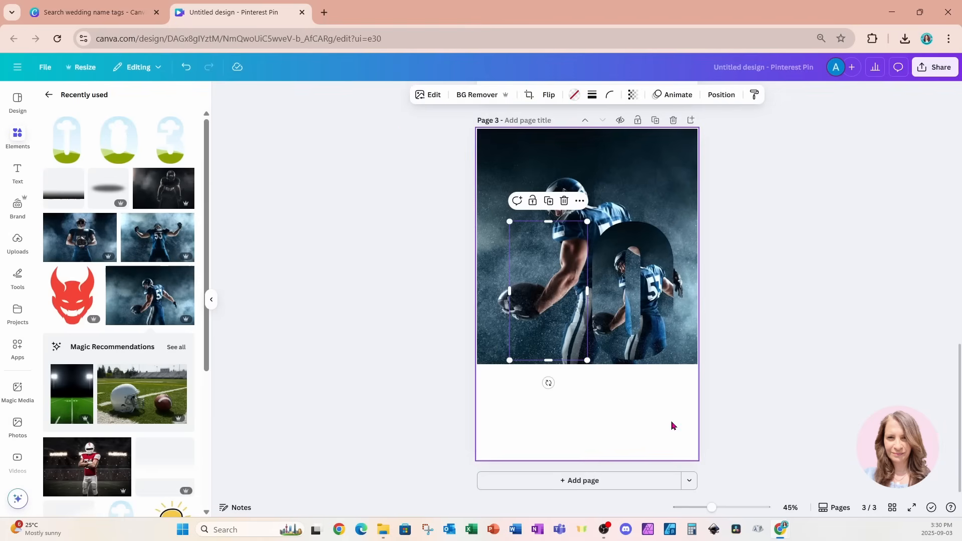
- Enlarge and reposition the photo inside the 0 frame until the player lines up with the background photo
double_click(650, 254)
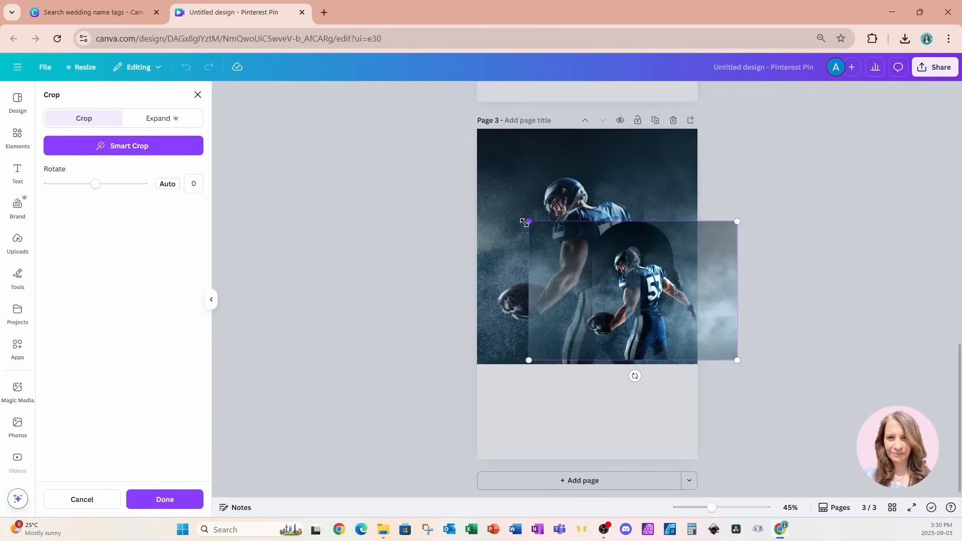
left_click_drag(528, 221, 374, 154)
mouse_move(414, 321)
left_mouse_down()
mouse_move(415, 330)
mouse_move(428, 328)
left_mouse_up()
left_click_drag(405, 133, 399, 130)
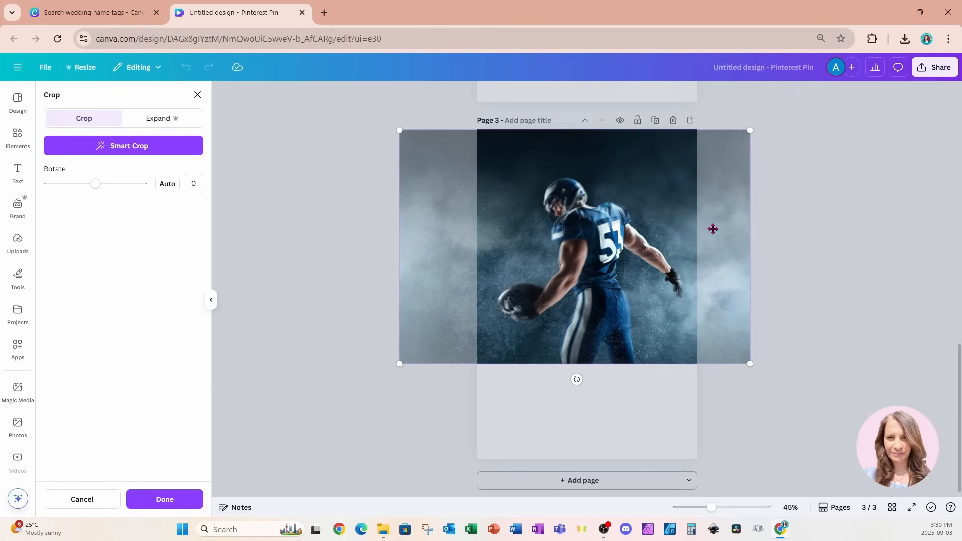
left_click_drag(749, 130, 748, 130)
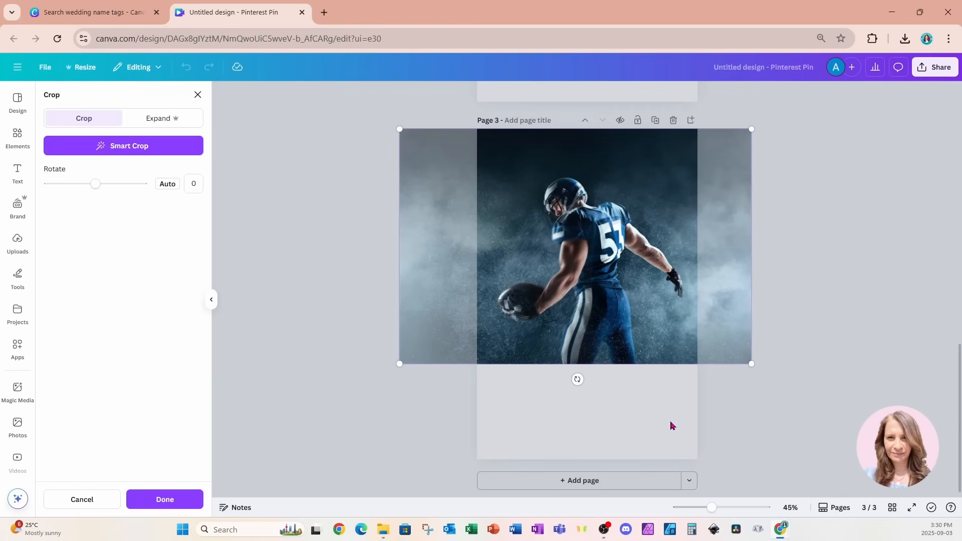
left_click(547, 425)
left_click(548, 424)
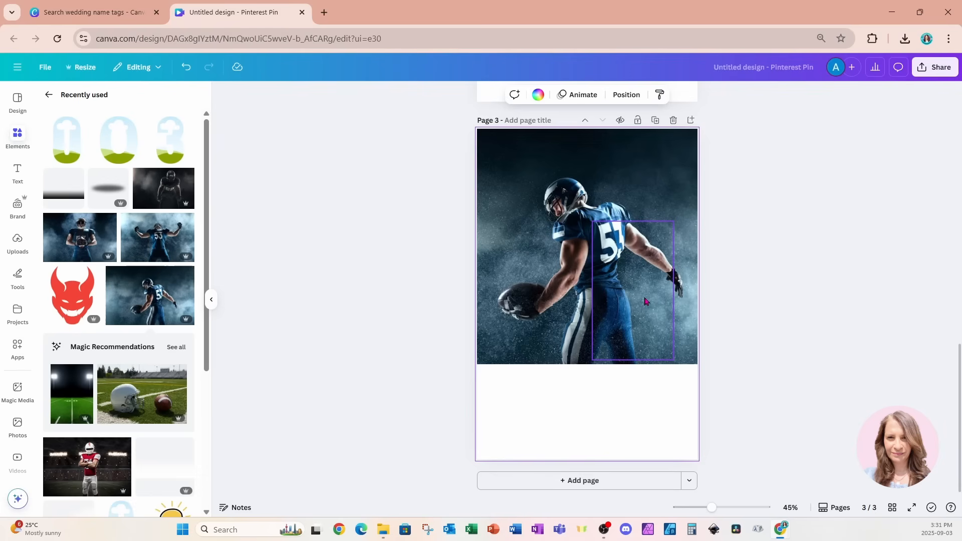
- Remove the background from the large football photo so only the player stands in front of the digits
left_click(648, 275)
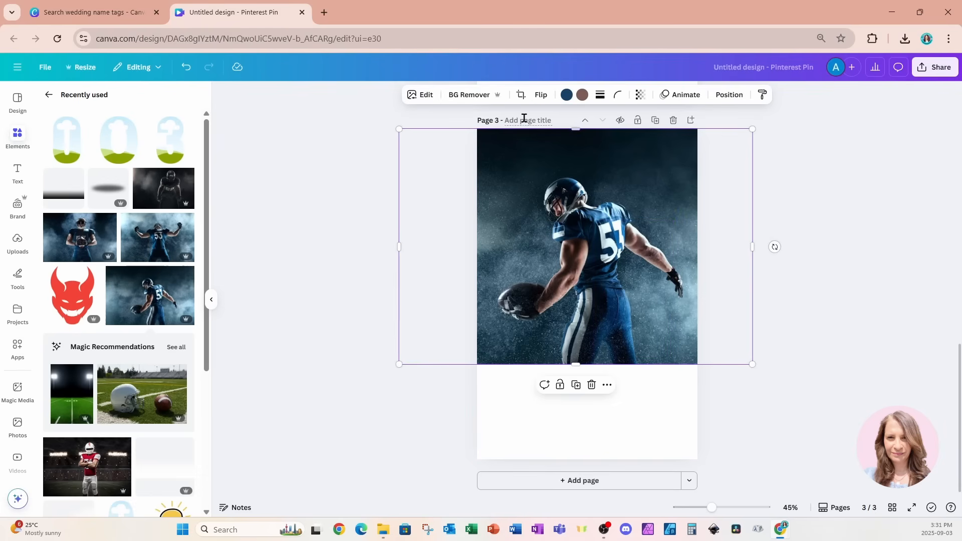
left_click(472, 98)
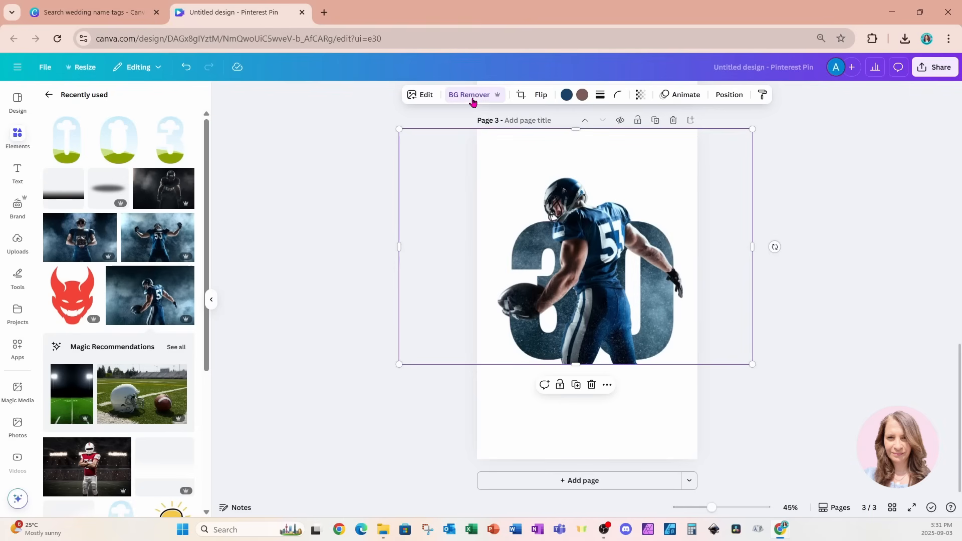
left_click(626, 440)
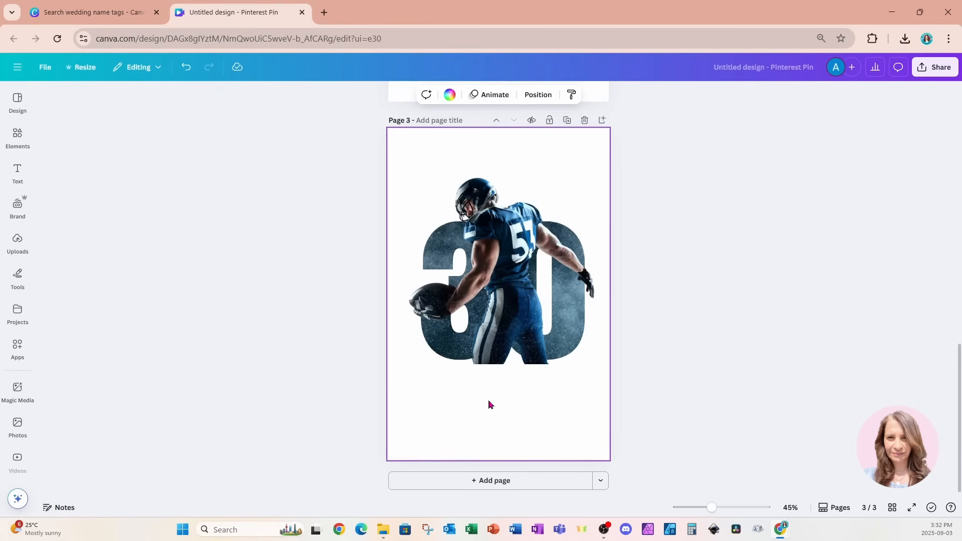
- Add the uploaded outlined 0 and 3 images to the page and place them side by side over the lower half
left_click(18, 242)
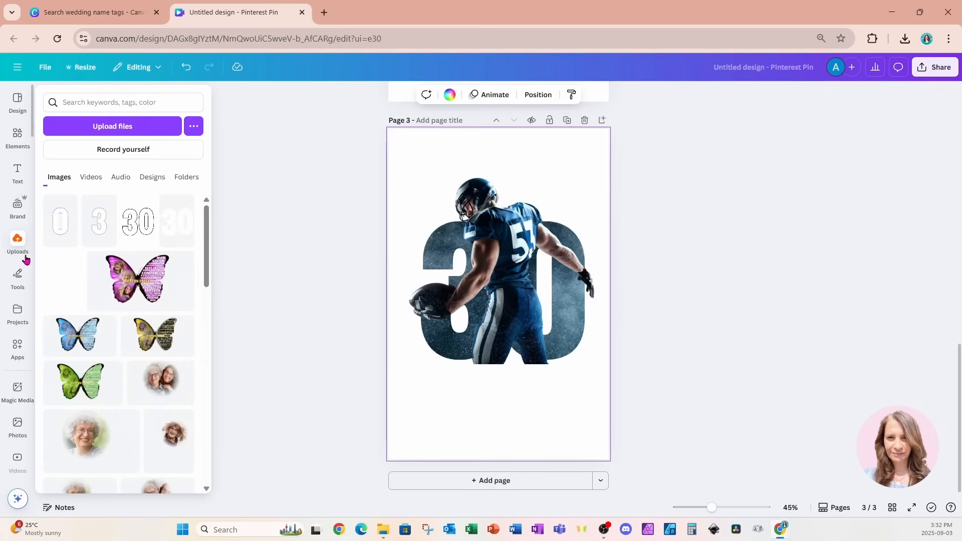
left_click(59, 230)
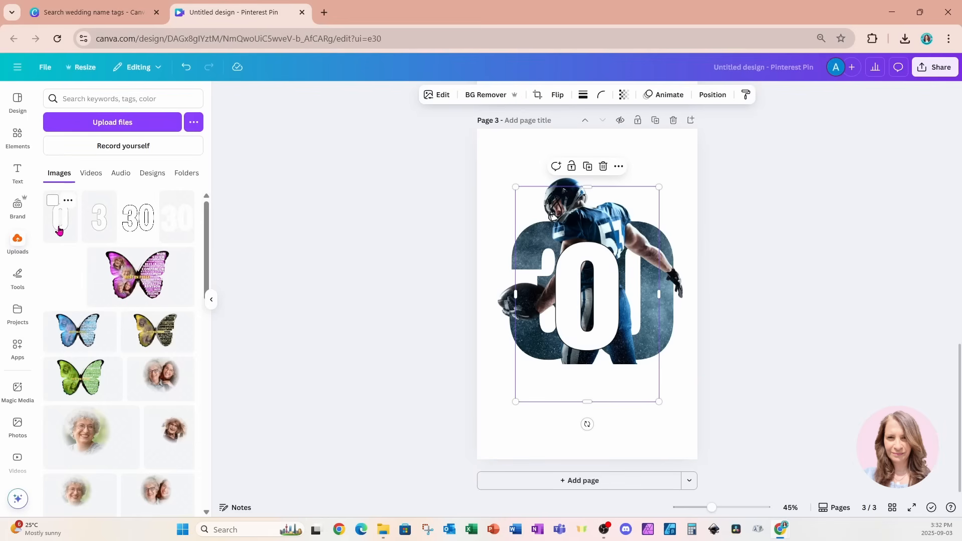
left_click_drag(101, 228, 652, 405)
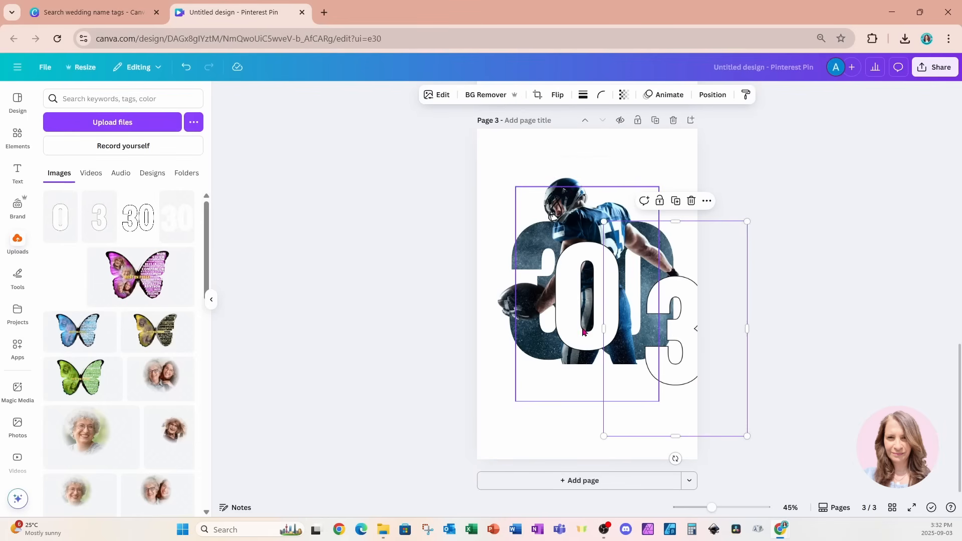
left_click_drag(583, 331, 535, 399)
left_click_drag(665, 367, 638, 405)
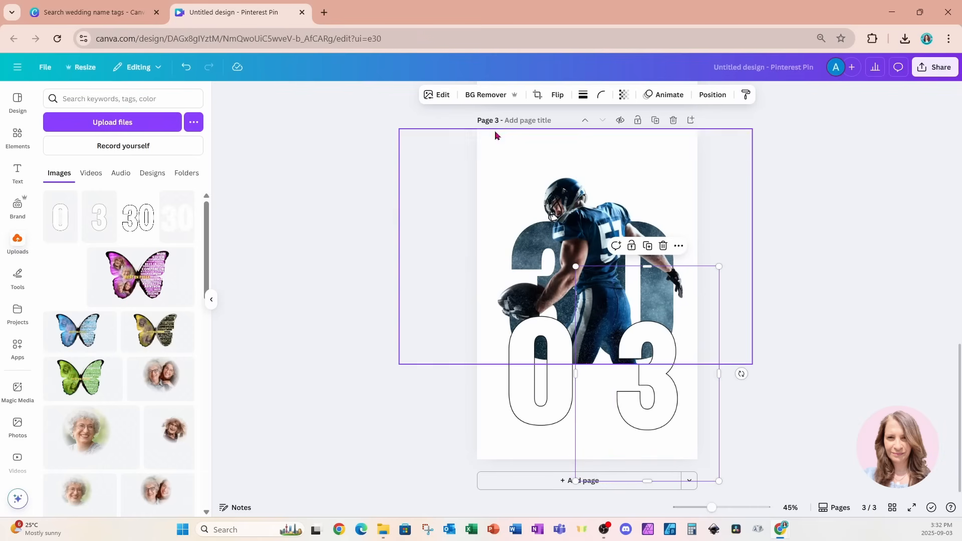
- Remove the backgrounds of the outlined 3 and the outlined 0 images
left_click(489, 95)
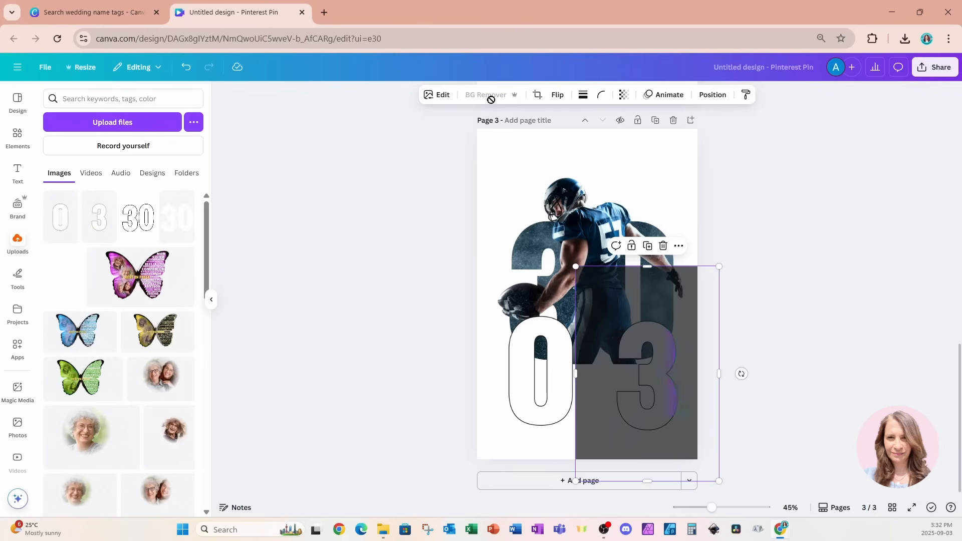
left_click(515, 392)
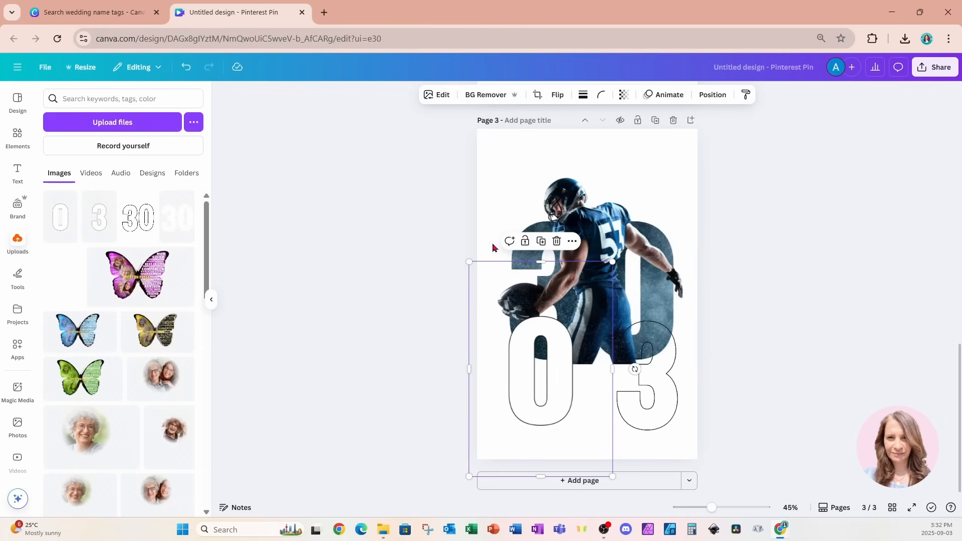
left_click(489, 95)
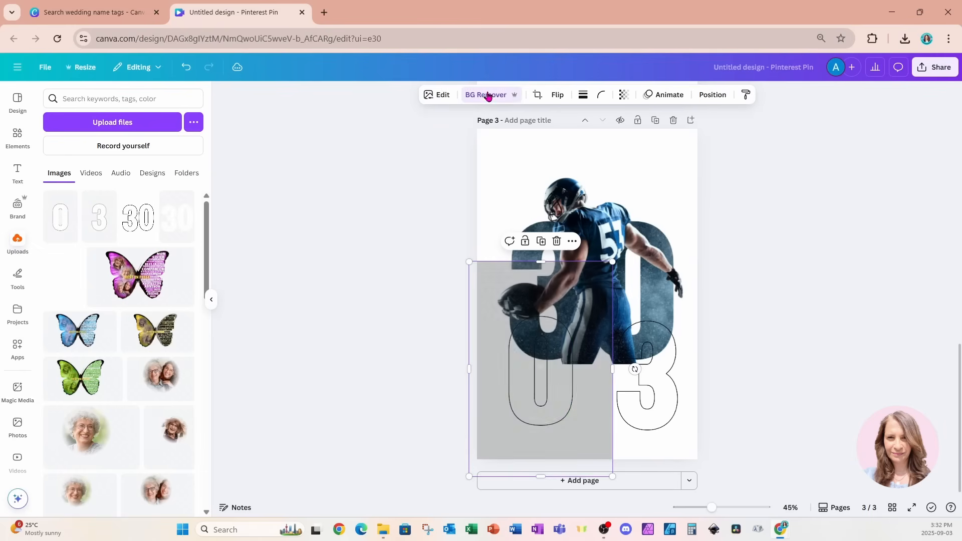
left_click(507, 152)
- Move the outlined 0 aside, then fit the outlined 3 over the photo-filled 3 by moving and enlarging it
left_click_drag(530, 419, 699, 440)
left_click_drag(622, 414, 524, 430)
left_click_drag(593, 457, 612, 401)
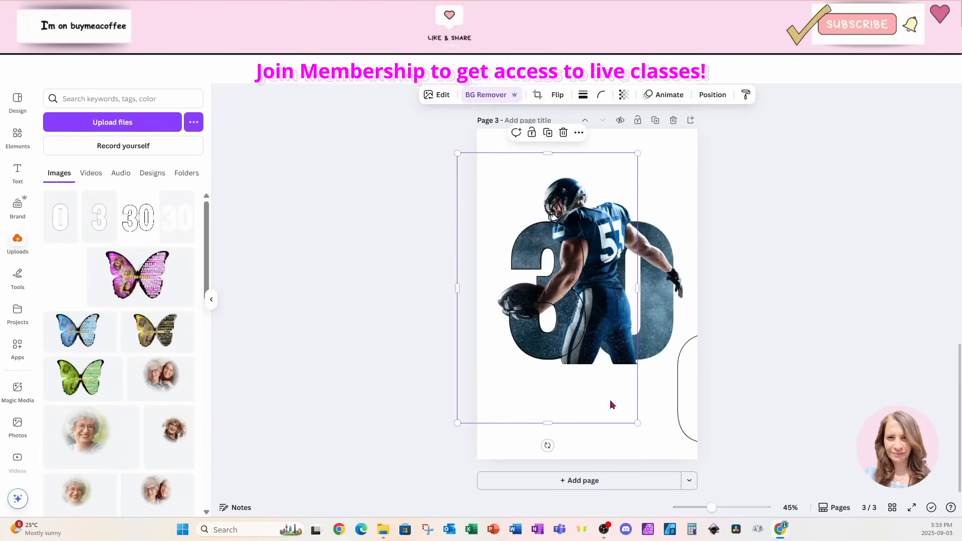
- Move and enlarge the outlined 0 so it fits exactly over the photo-filled 0
left_click_drag(698, 401, 630, 422)
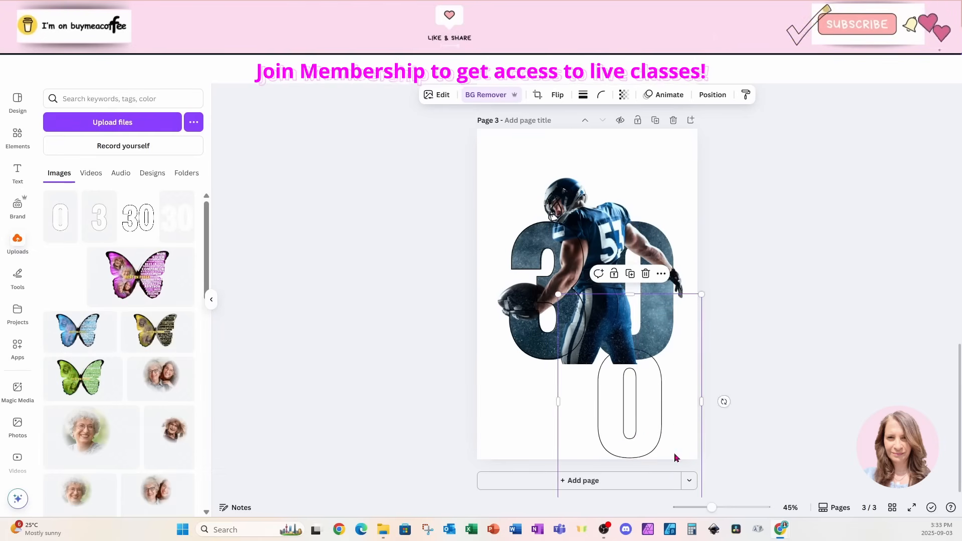
left_click_drag(674, 455, 675, 326)
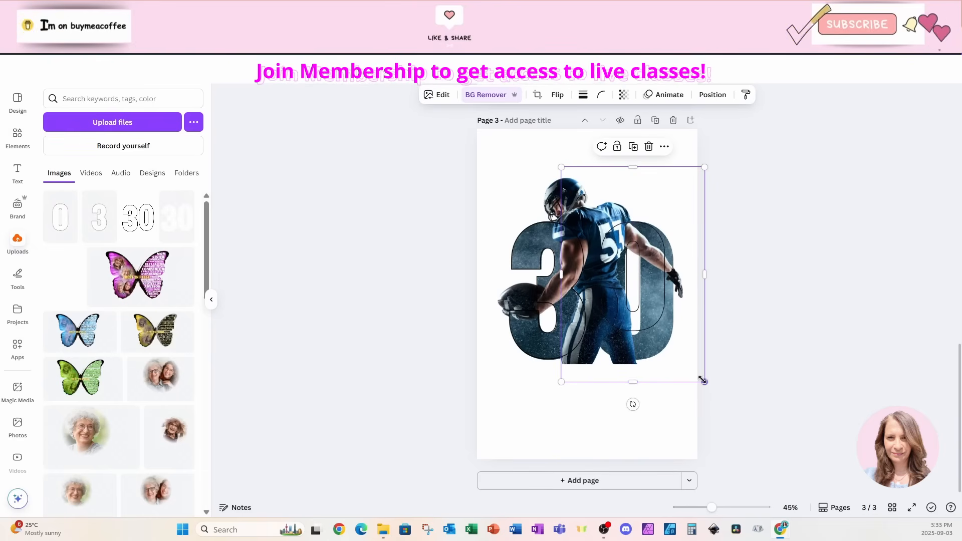
left_click_drag(700, 379, 740, 434)
left_click_drag(699, 409, 681, 394)
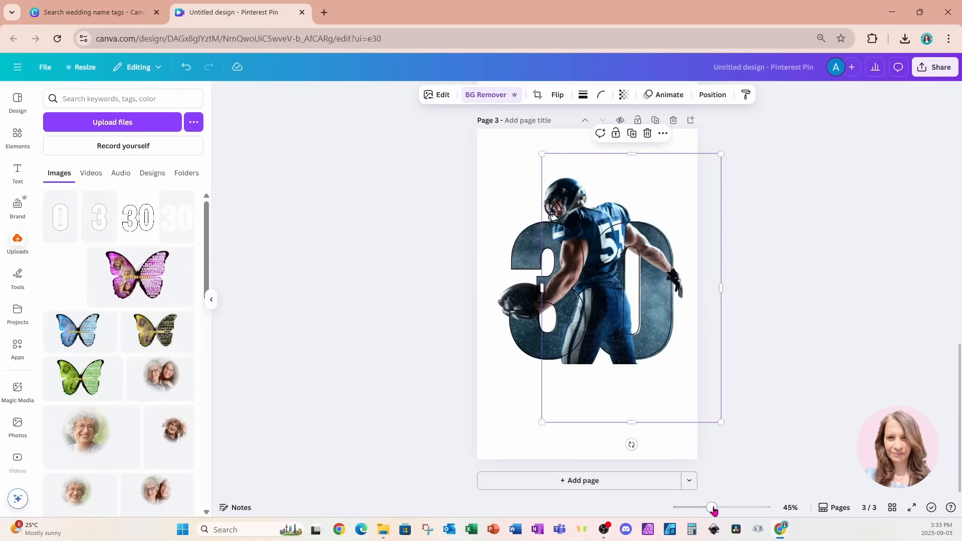
left_click_drag(711, 507, 720, 508)
left_click_drag(702, 460, 706, 462)
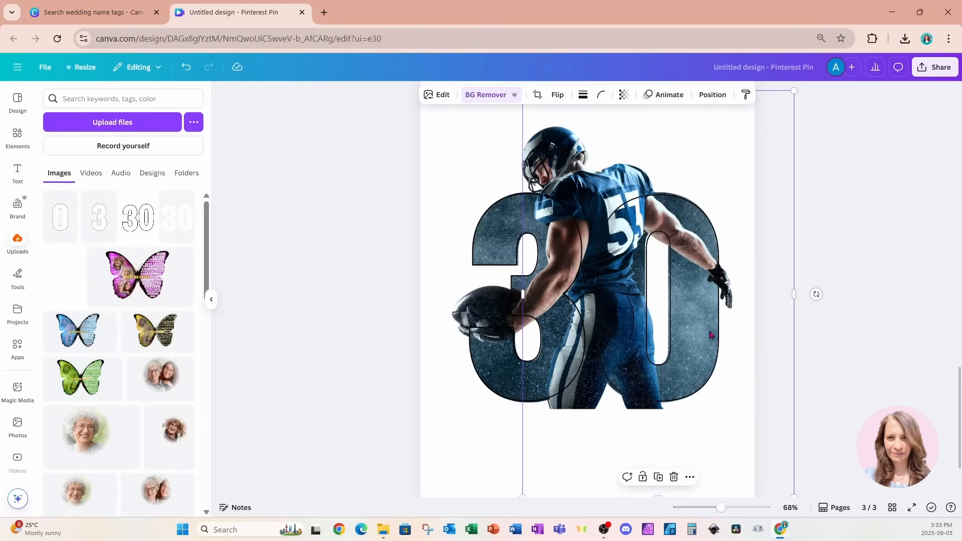
left_click(344, 212)
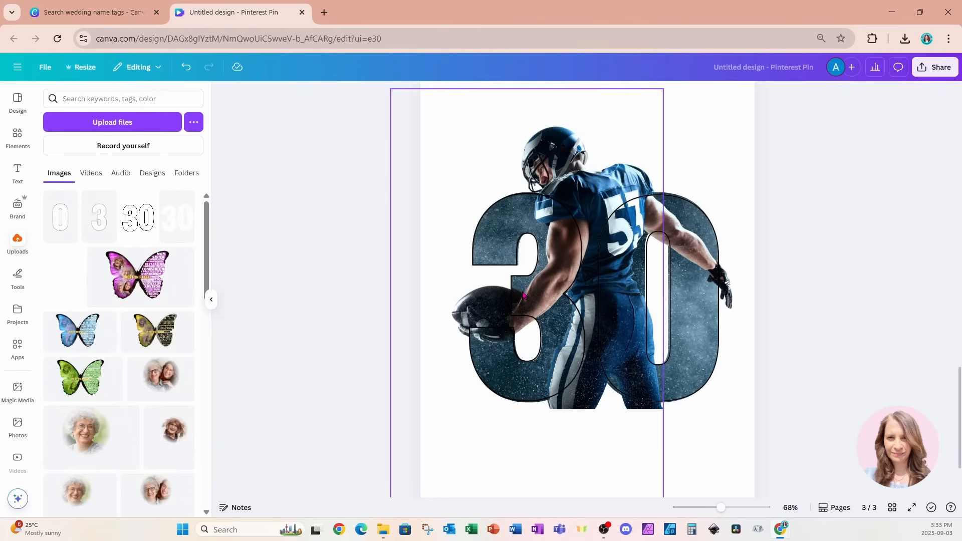
- Apply a custom Duotone effect to the outlined 3 with white shadows and #FFFFFF highlights
left_click(495, 365)
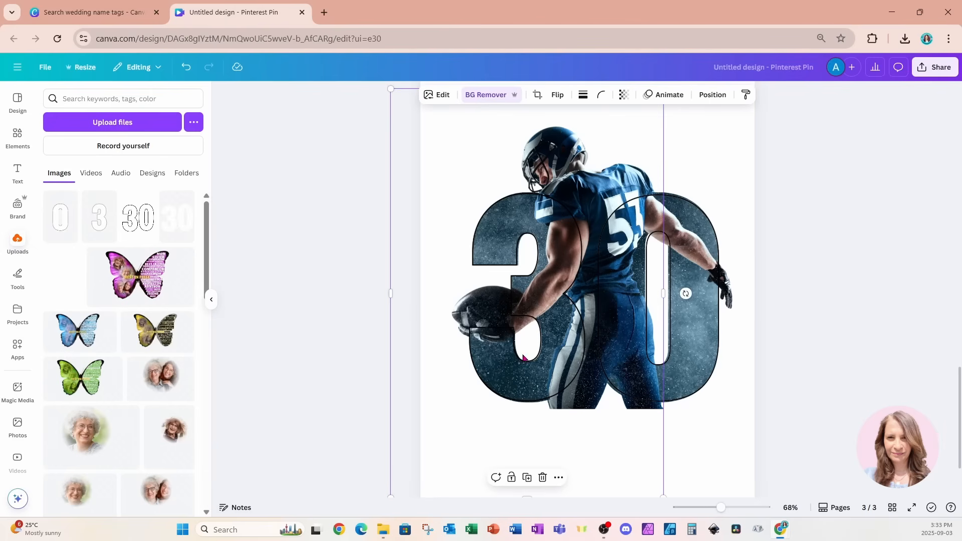
left_click(437, 96)
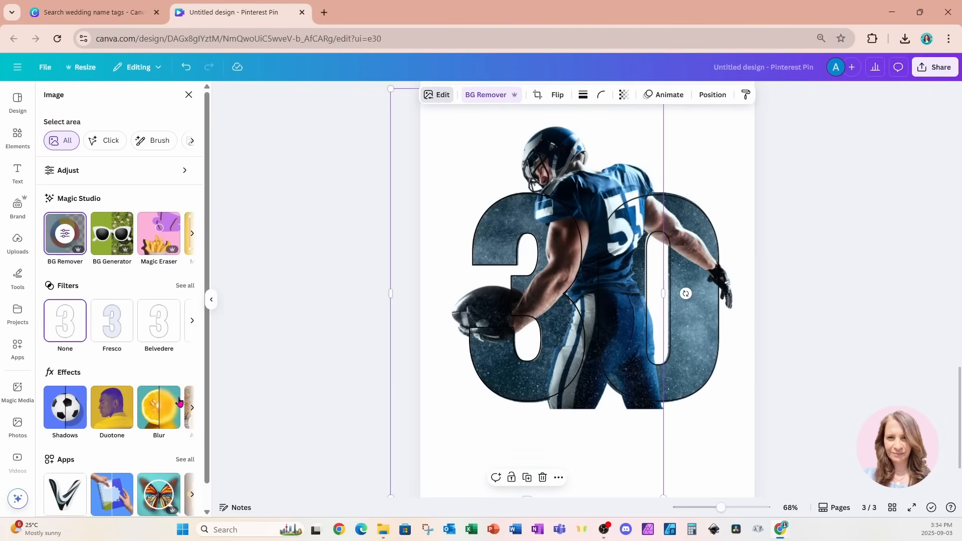
left_click(111, 406)
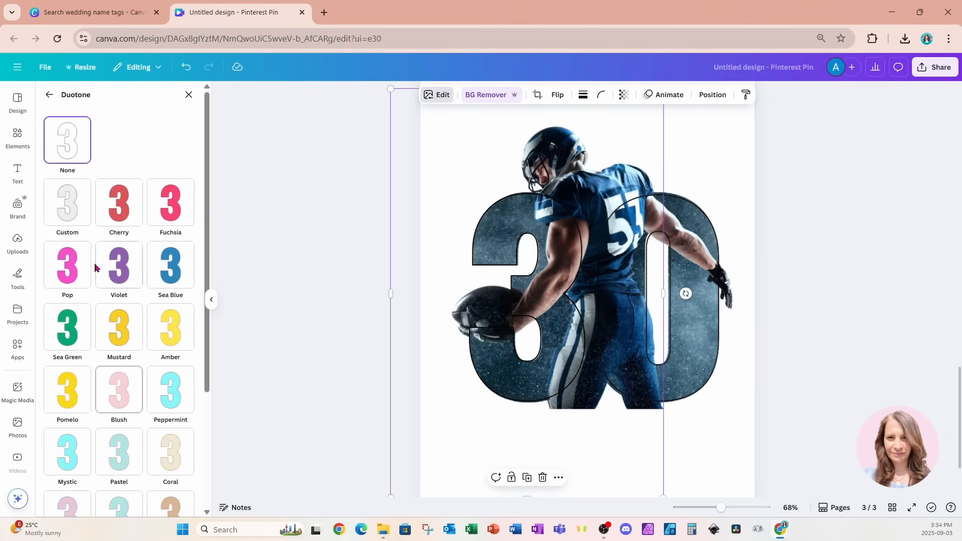
left_click(70, 217)
left_click(186, 276)
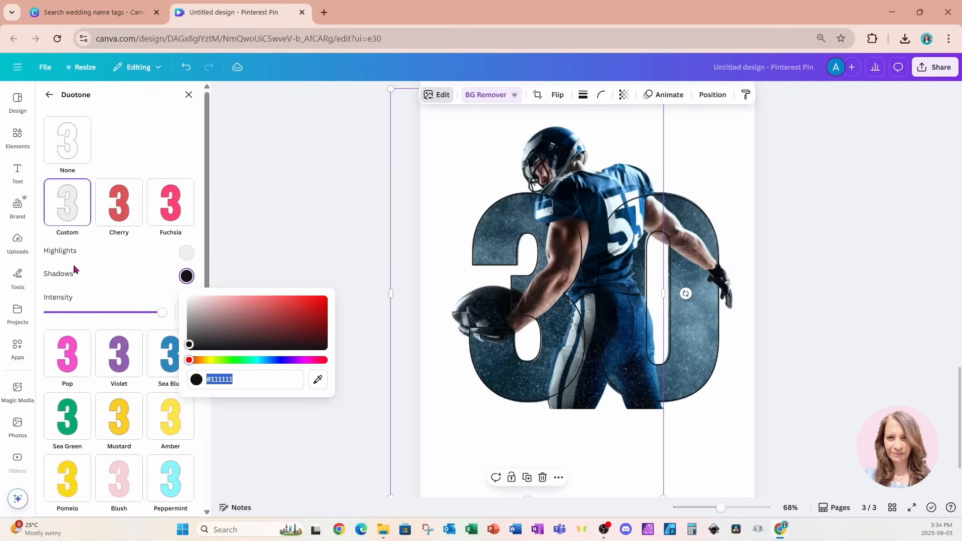
left_click(187, 343)
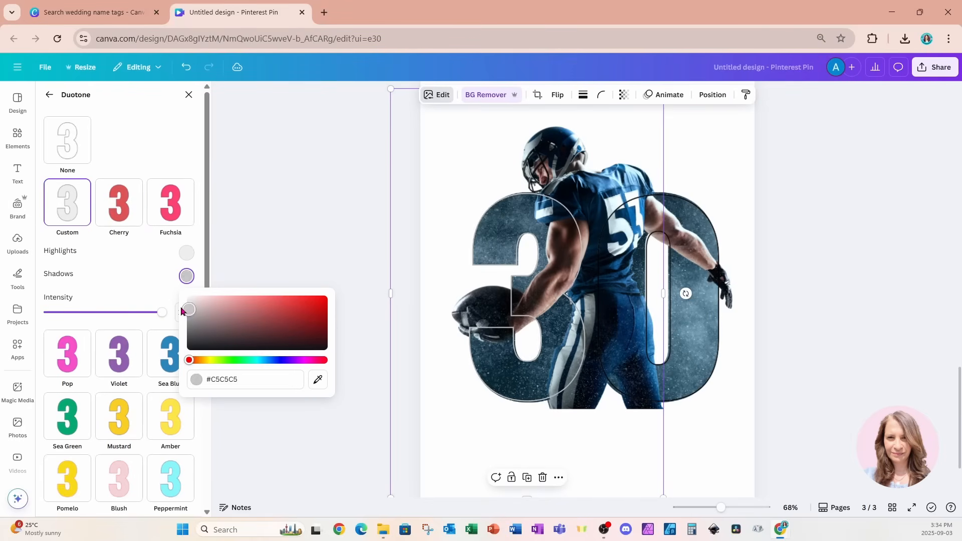
left_click(186, 252)
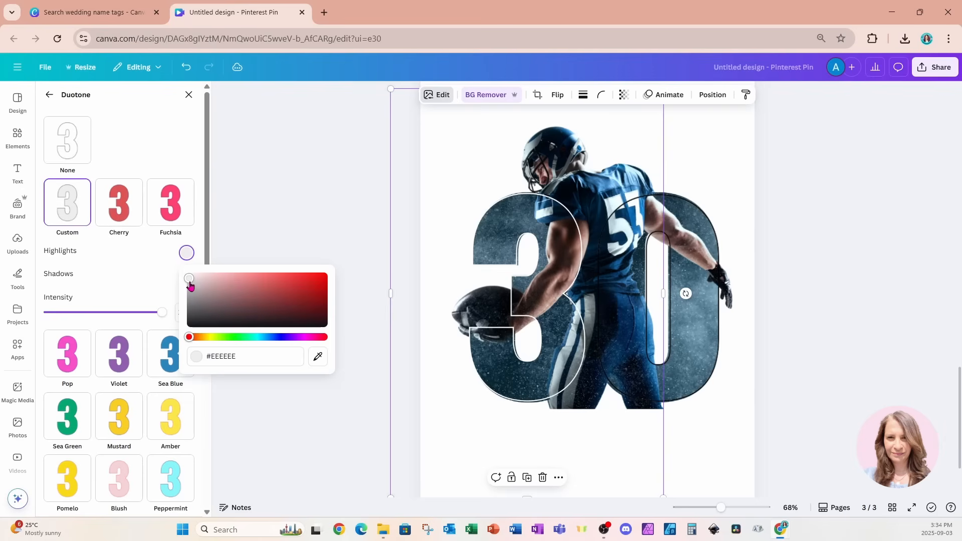
left_click_drag(190, 286, 187, 274)
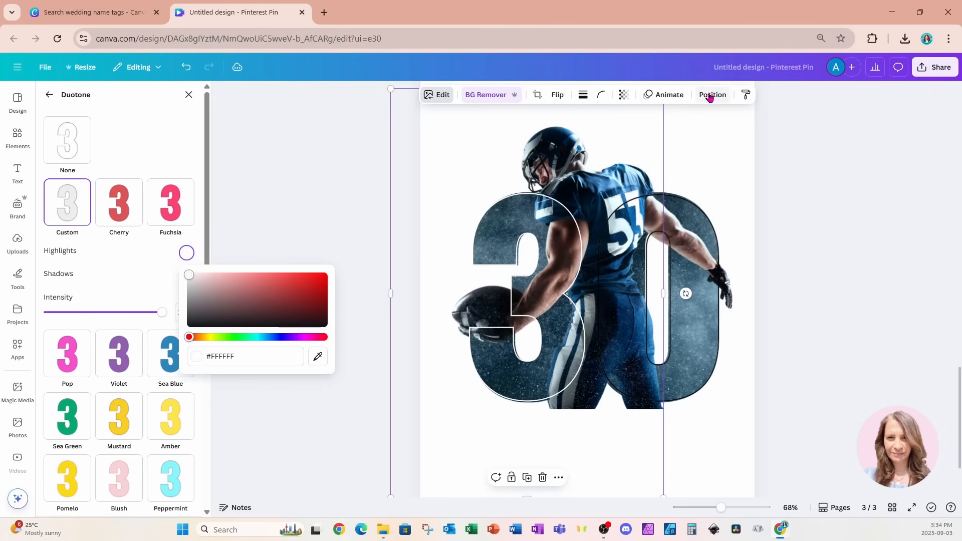
- Copy the outlined 3's style onto the outlined 0 and close the Duotone settings
left_click(745, 94)
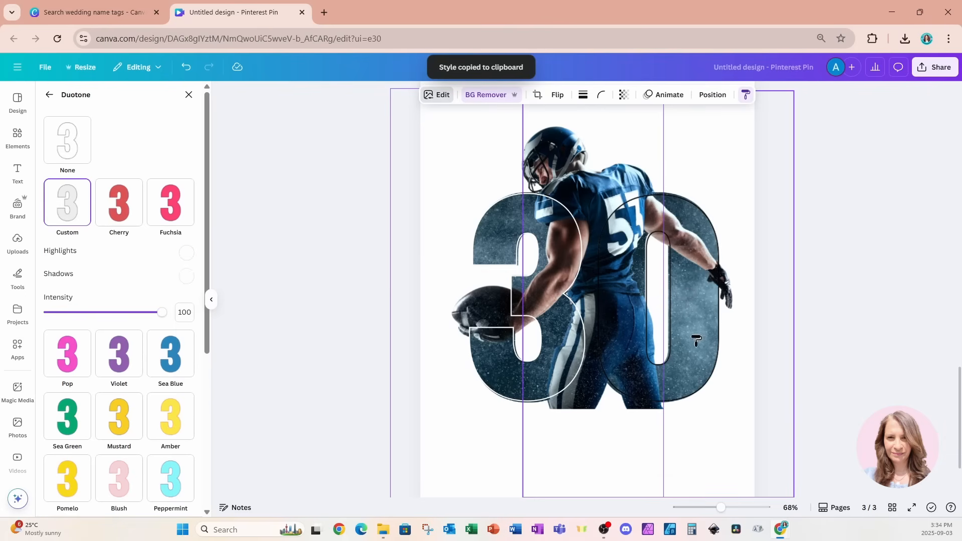
left_click(724, 349)
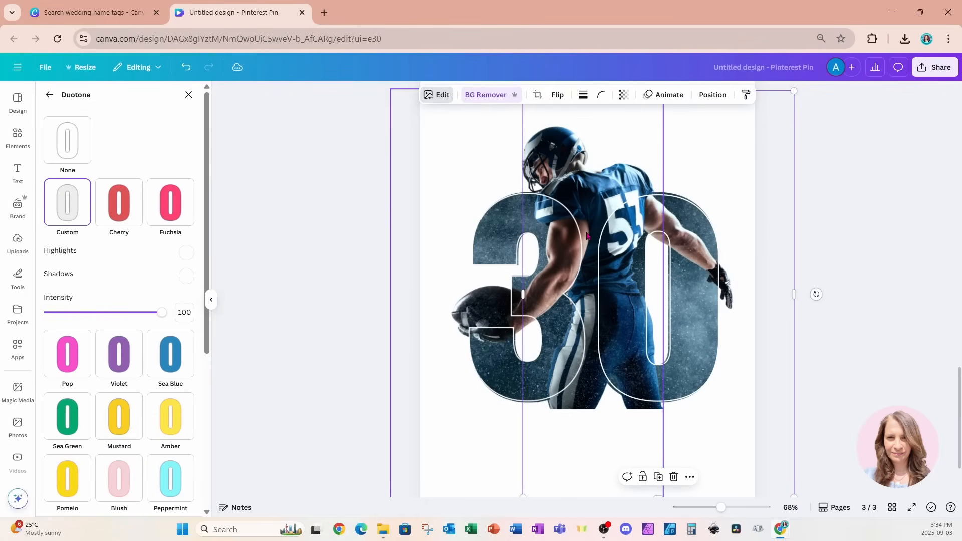
left_click(436, 98)
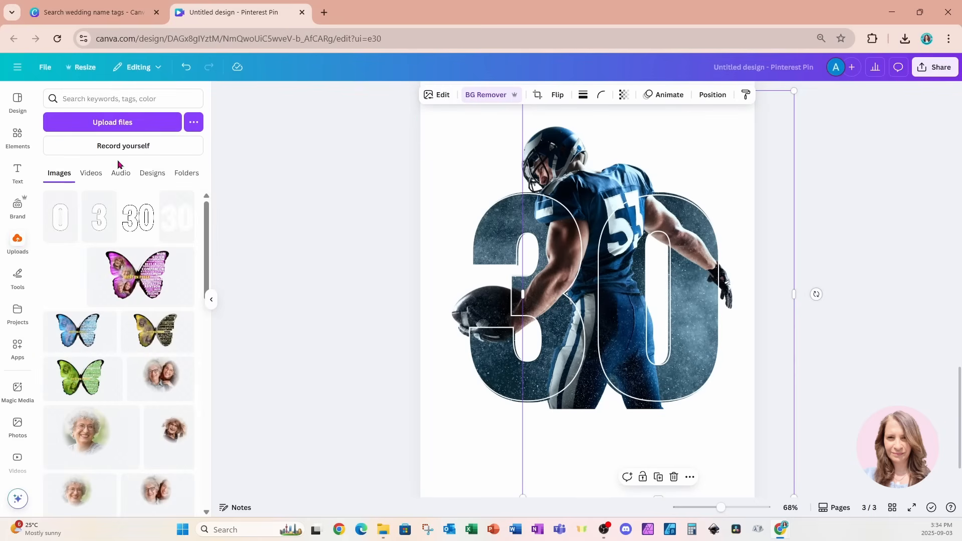
- Apply a Drop shadow effect to the outlined 0 and set its intensity to 100
left_click(427, 95)
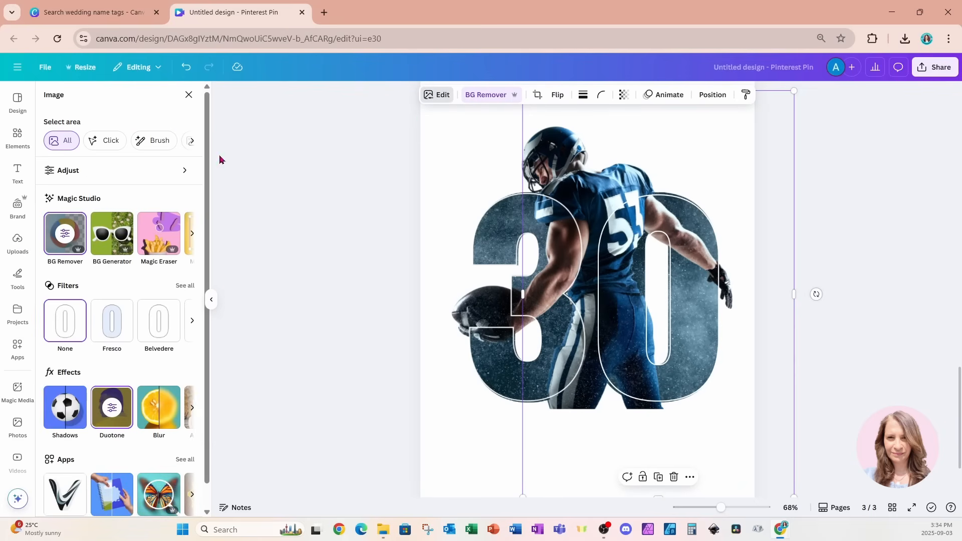
left_click(66, 416)
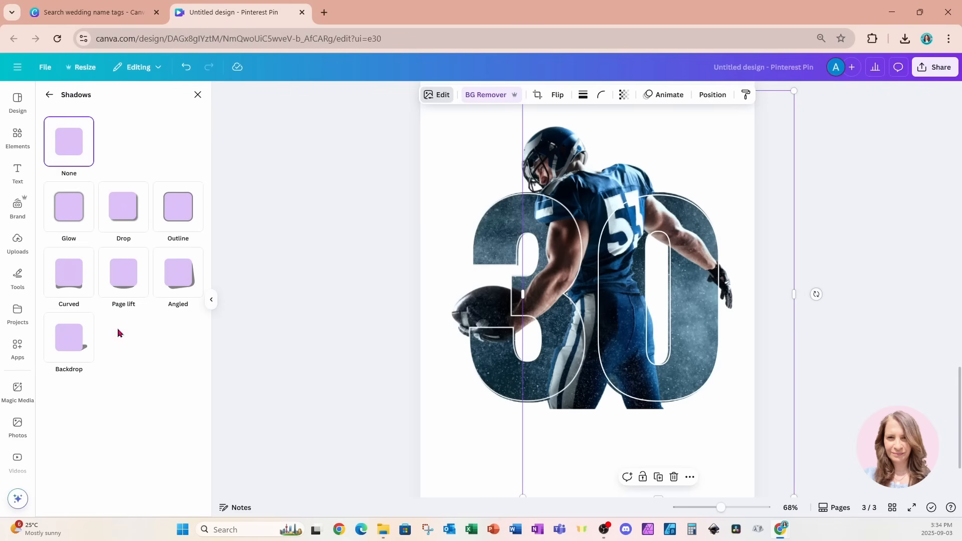
left_click(132, 214)
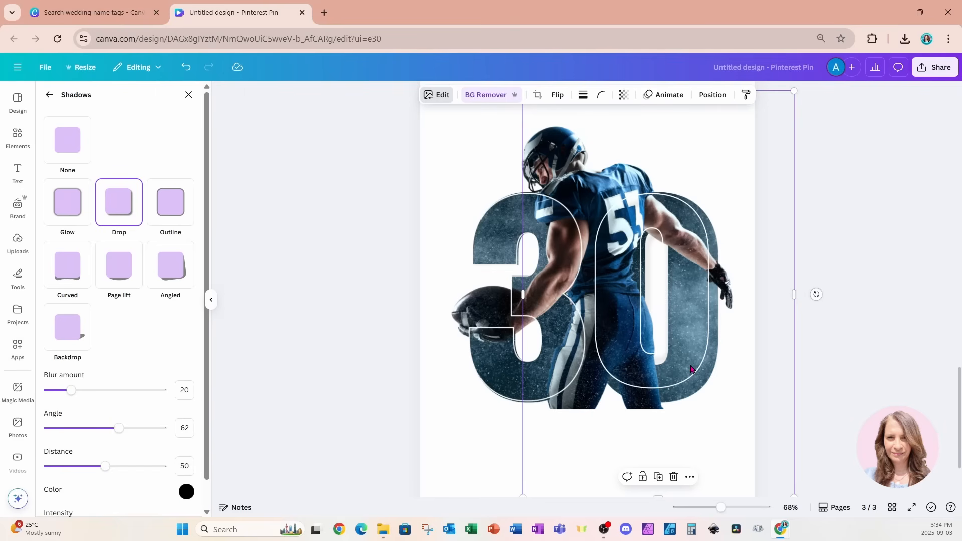
scroll(186, 389, "down", 1)
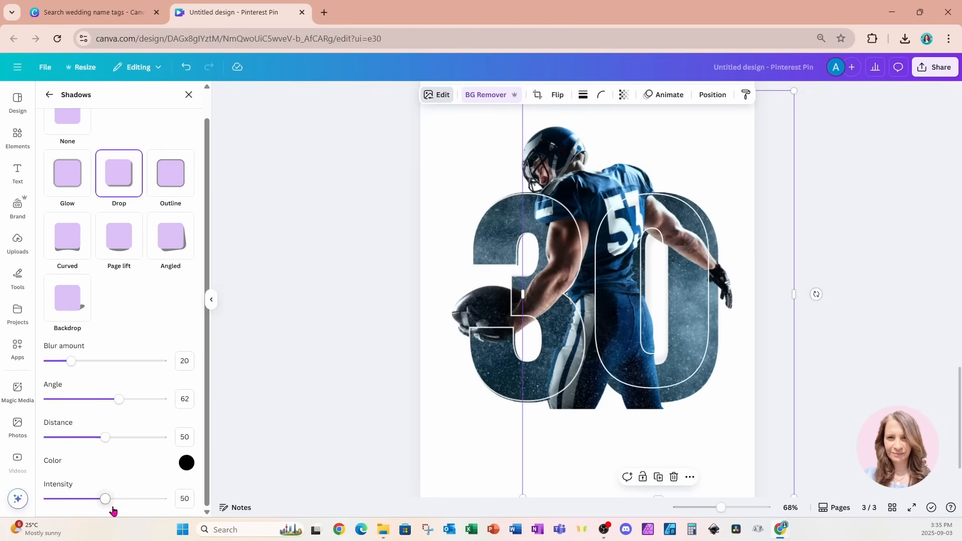
left_click_drag(106, 500, 171, 507)
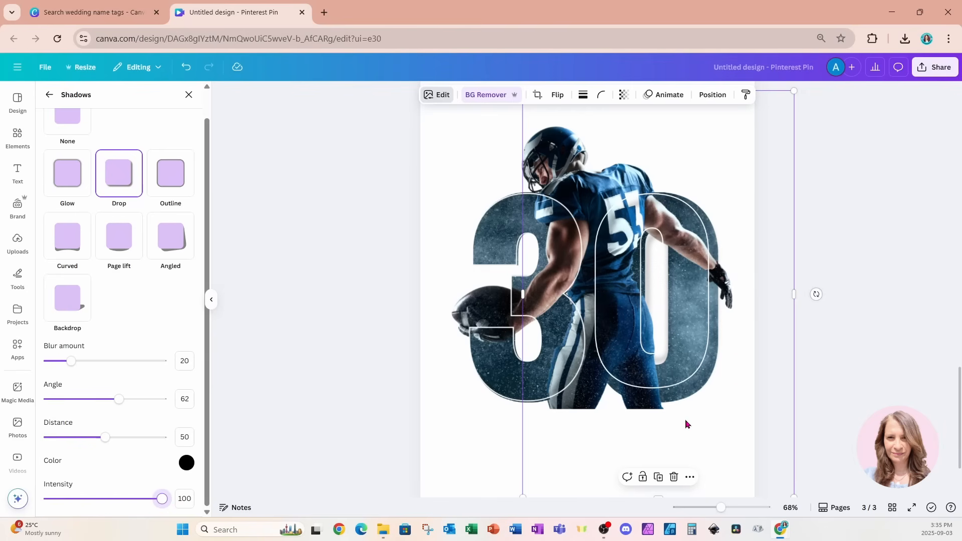
- Set the outlined 0's drop shadow to blur 17 and distance 16, and refit the outline over the photo-filled 0
left_click_drag(720, 440, 743, 449)
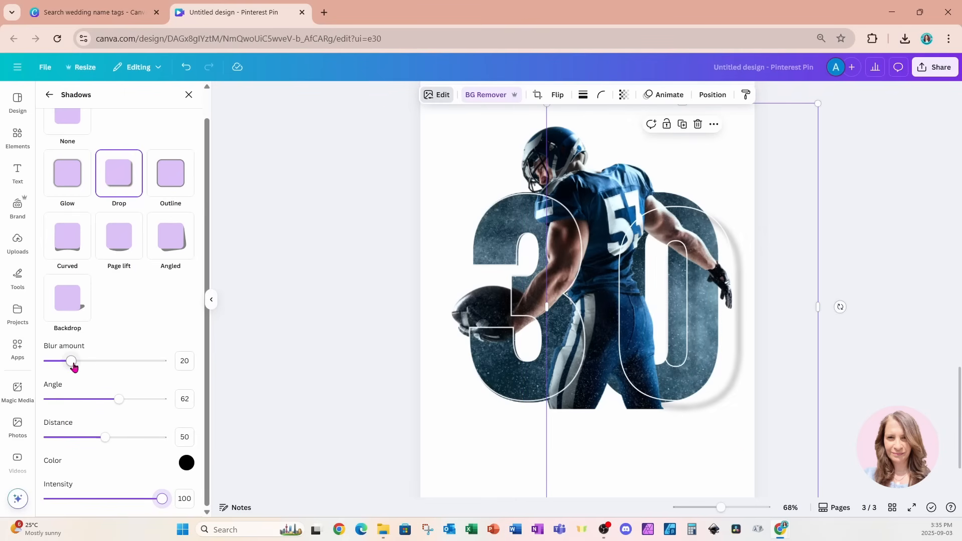
left_click_drag(72, 365, 68, 366)
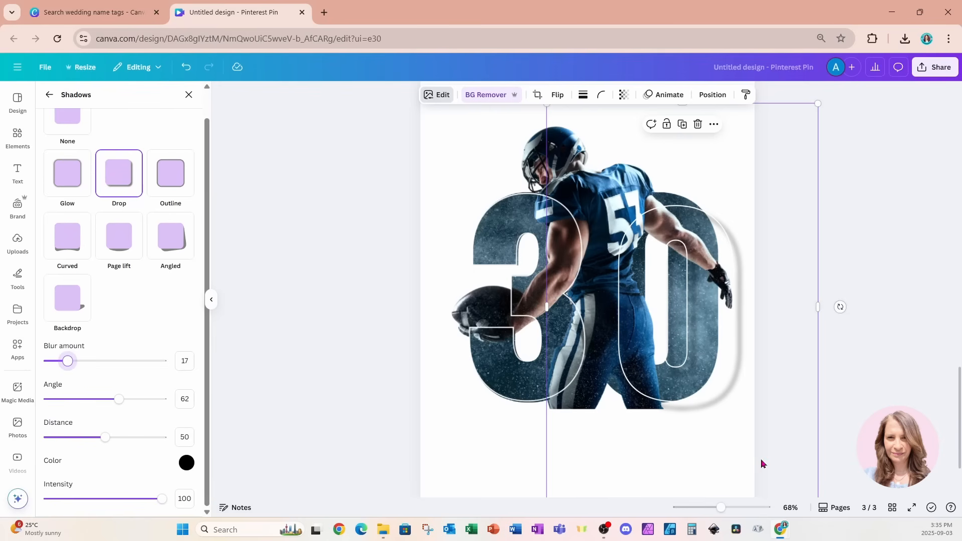
left_click_drag(760, 462, 742, 445)
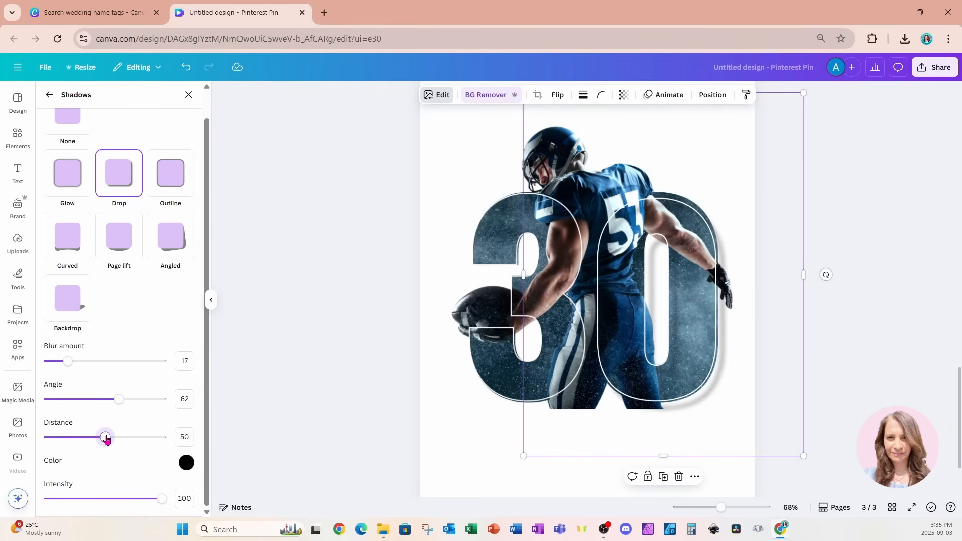
left_click_drag(106, 438, 67, 438)
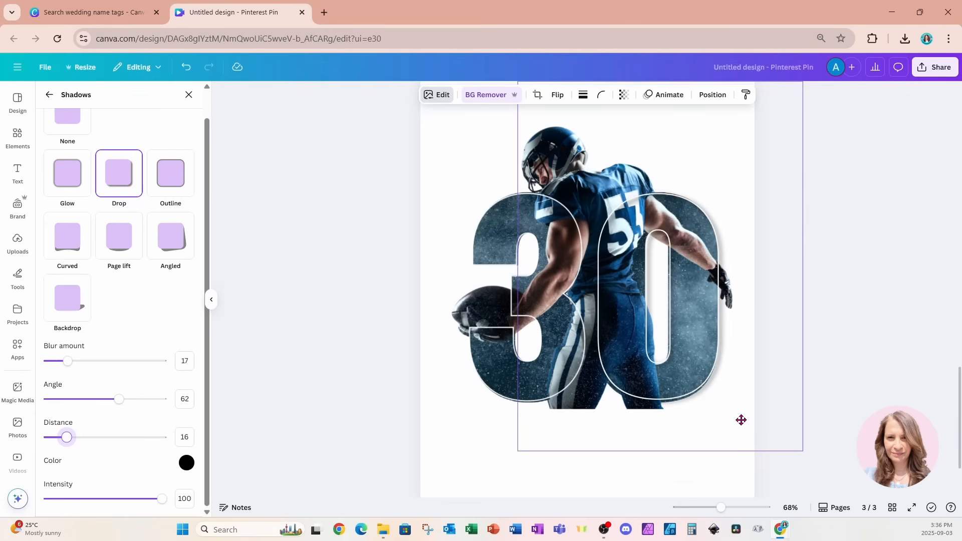
left_click_drag(518, 449, 514, 454)
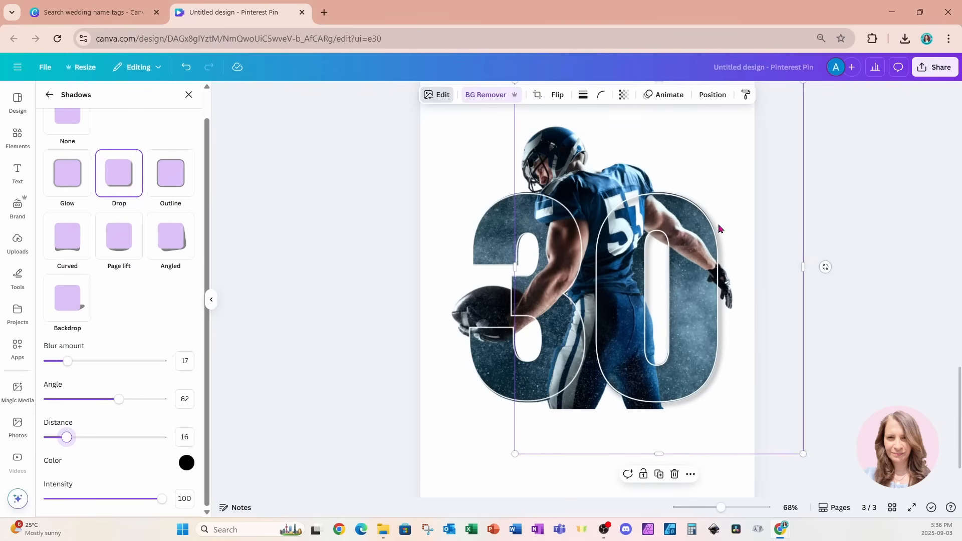
- Copy the outlined 0's style onto the outlined 3, and crop and enlarge the outline to fit the photo-filled 3
left_click(746, 95)
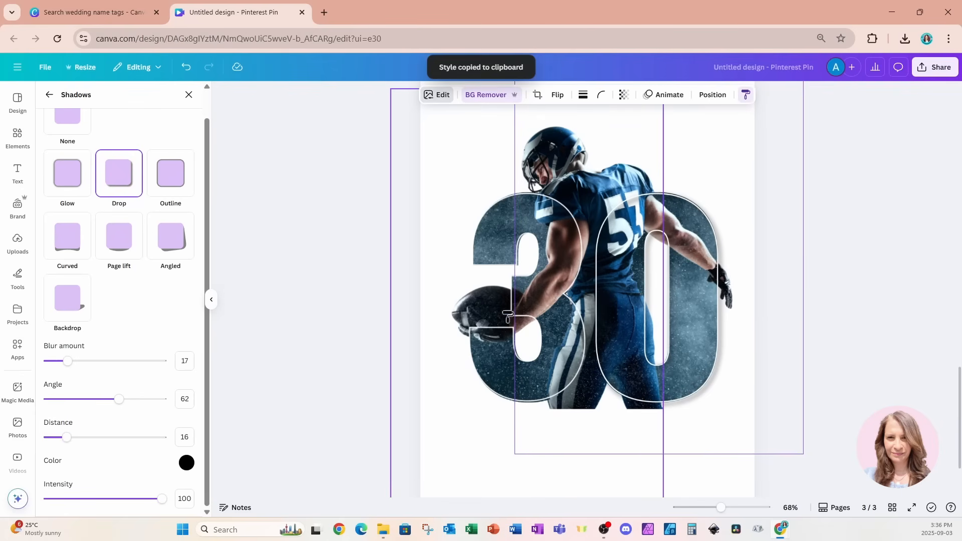
left_click(495, 338)
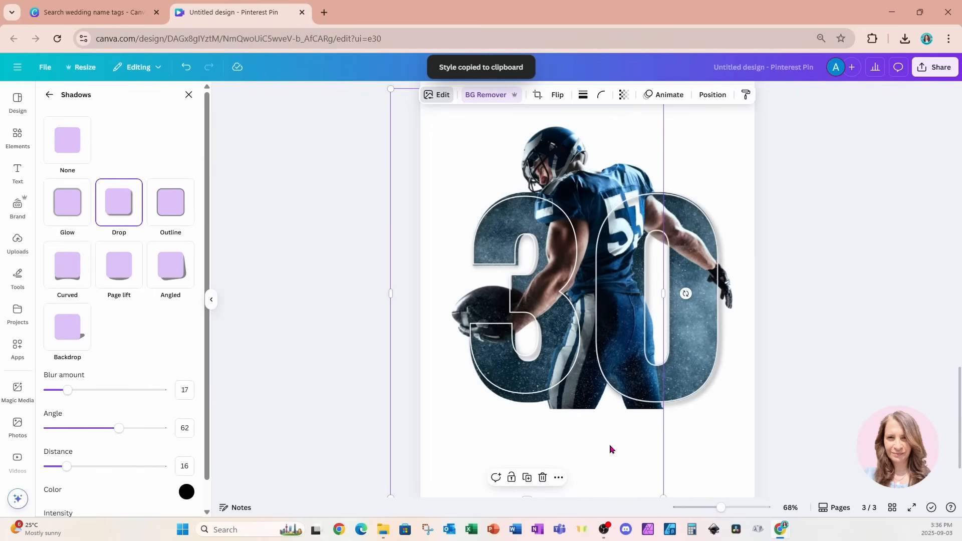
scroll(596, 453, "down", 1)
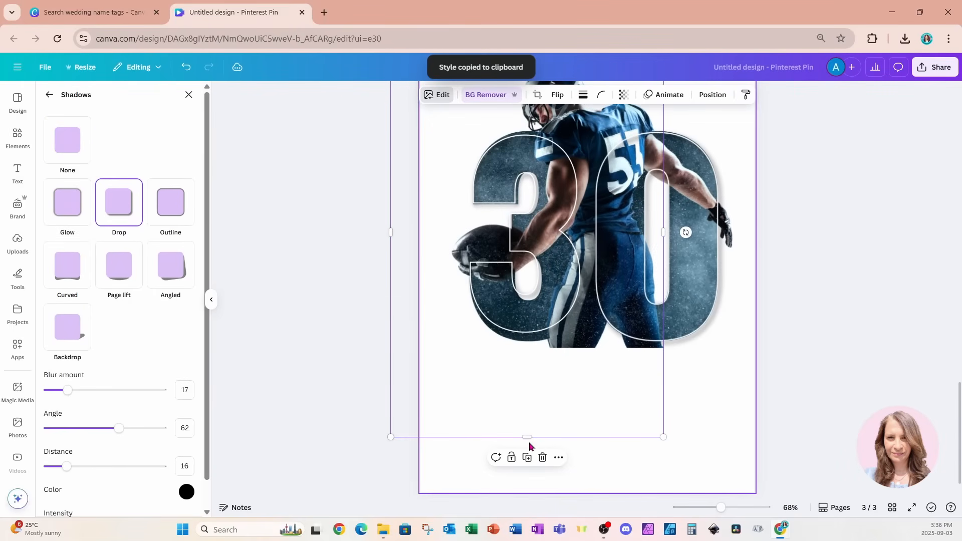
left_click_drag(526, 436, 526, 367)
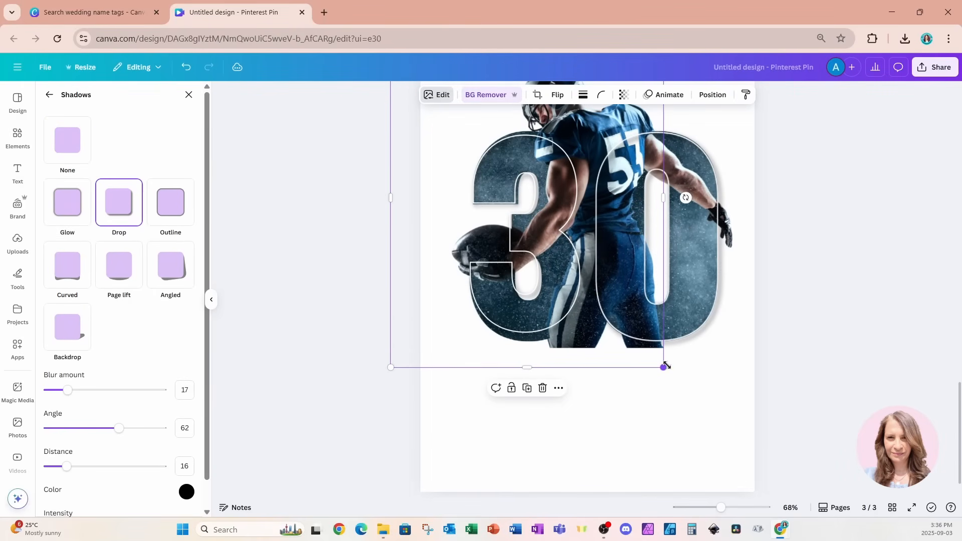
mouse_move(664, 367)
left_mouse_down()
mouse_move(674, 382)
mouse_move(622, 368)
mouse_move(676, 380)
left_mouse_up()
left_click_drag(474, 364, 474, 358)
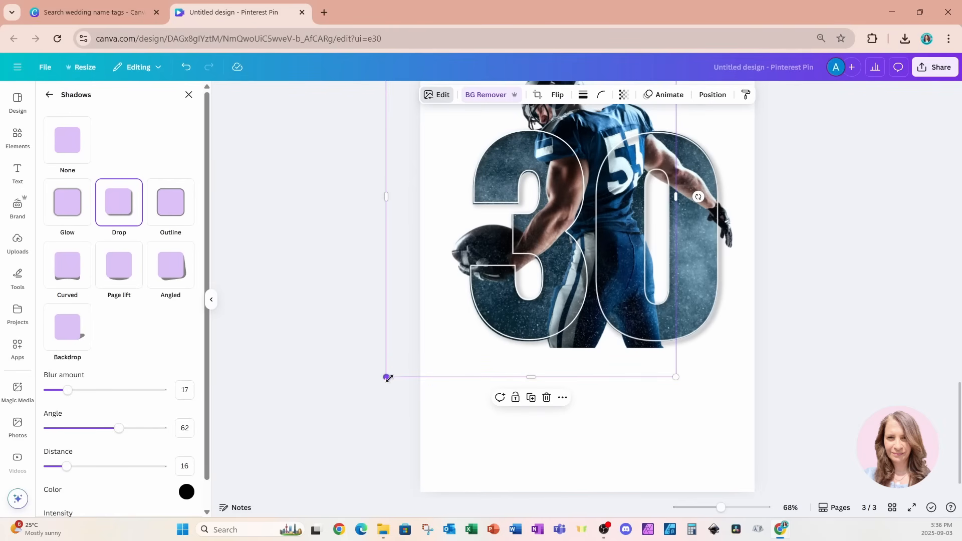
left_click_drag(387, 377, 386, 379)
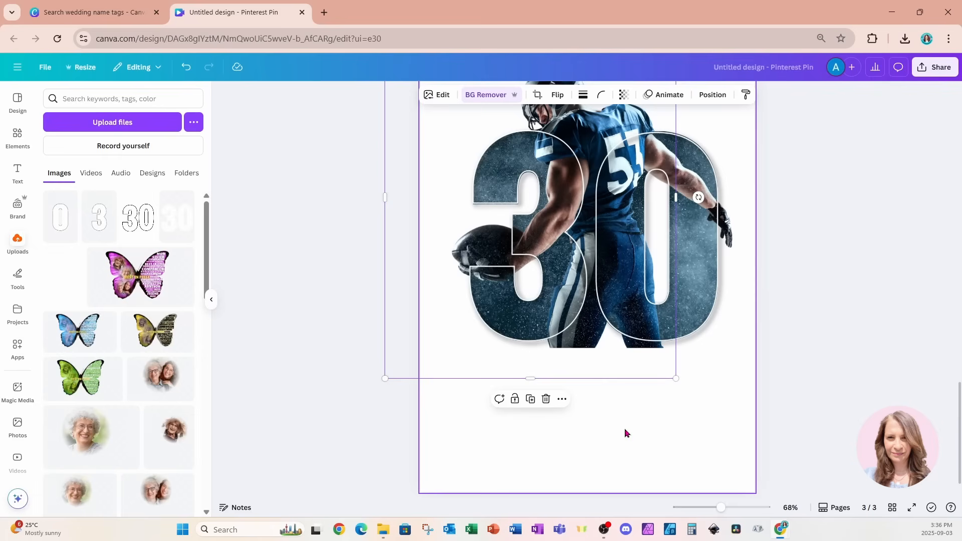
left_click(732, 432)
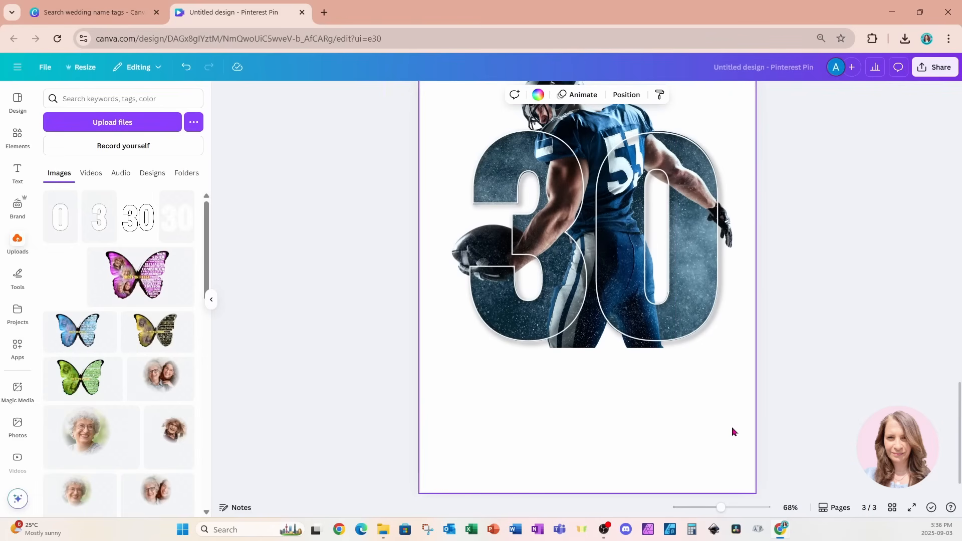
scroll(732, 431, "up", 1)
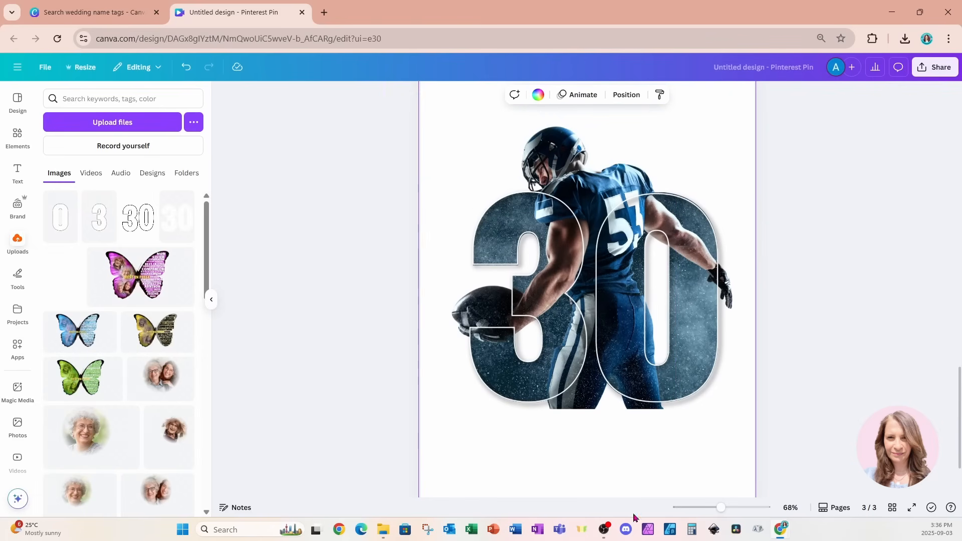
- Set the outlined 3's drop shadow to blur 8 and angle 69, and refit the outline over the photo-filled 3
left_click(512, 380)
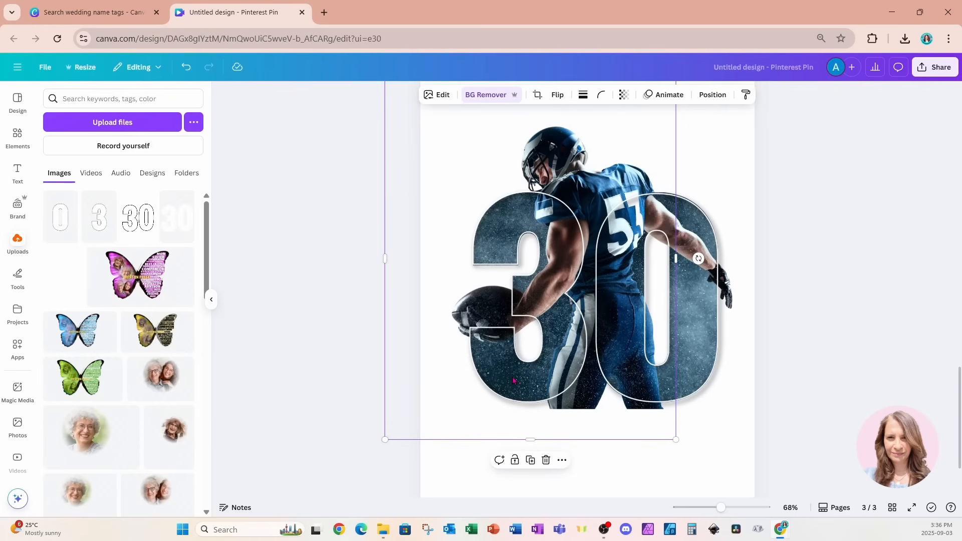
left_click(435, 96)
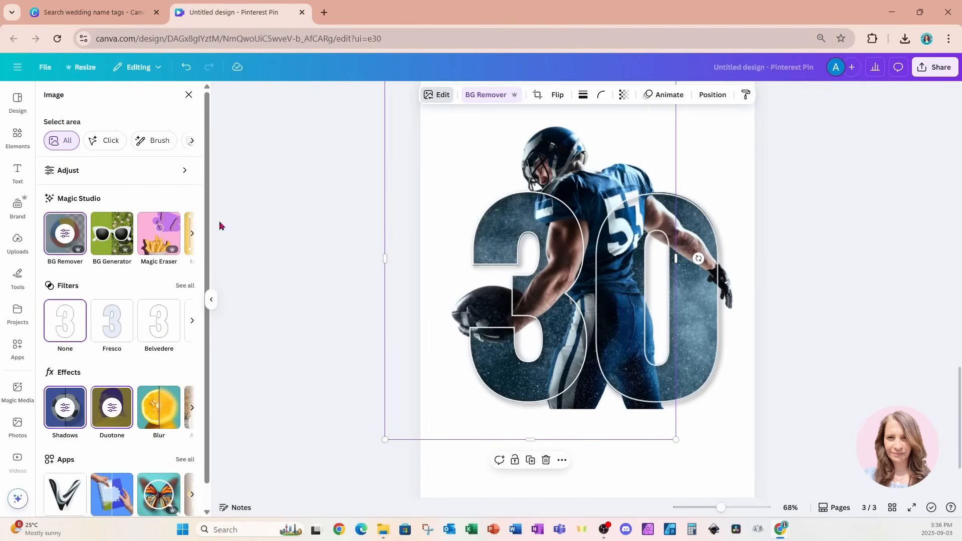
left_click(64, 412)
scroll(70, 386, "down", 1)
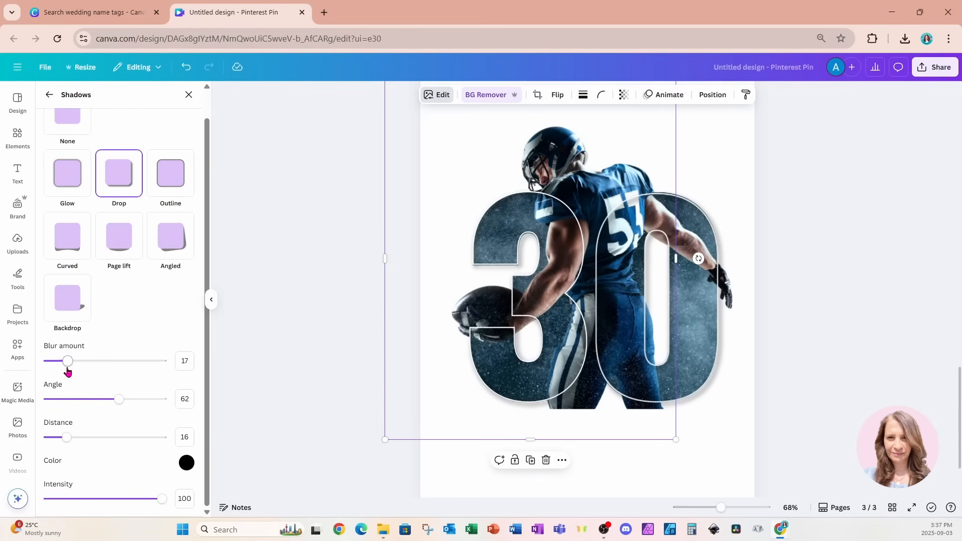
left_click_drag(67, 361, 48, 363)
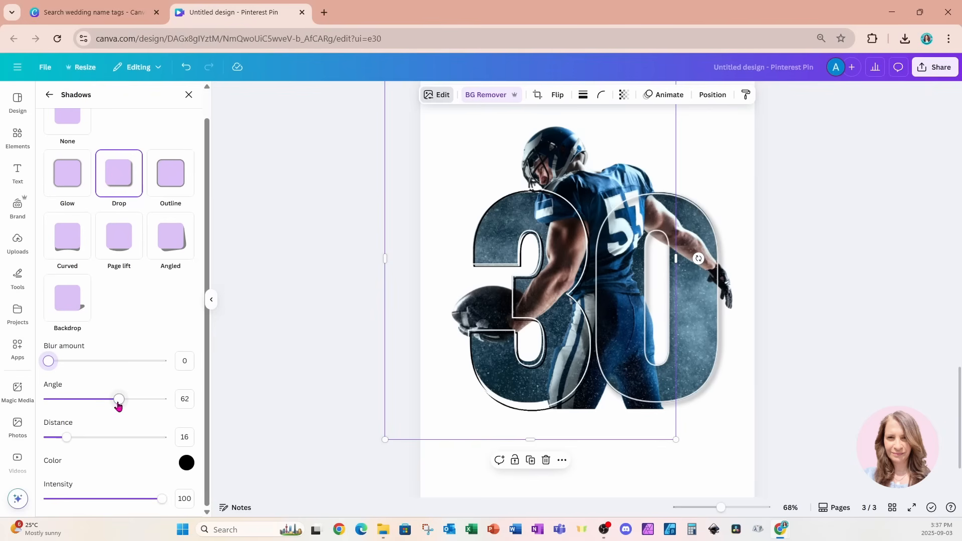
left_click_drag(118, 403, 48, 406)
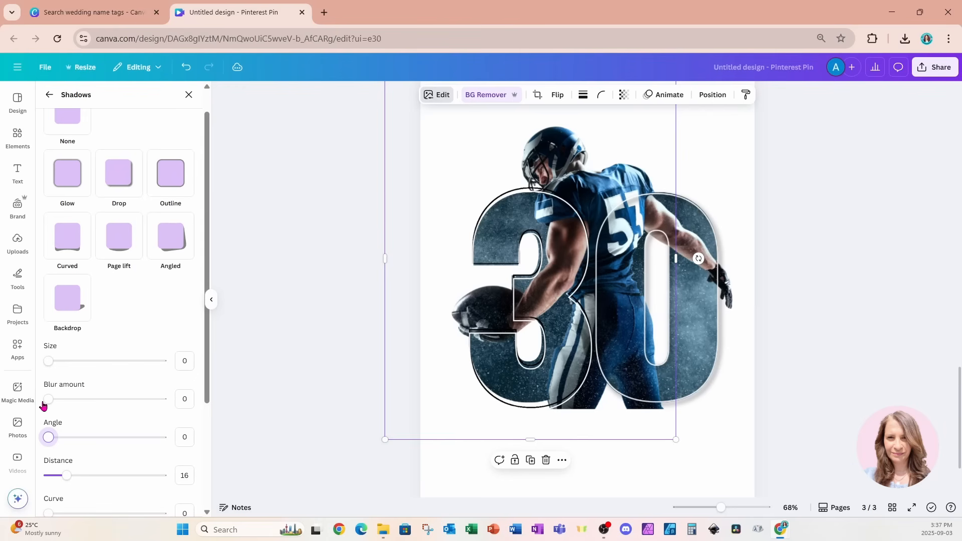
left_click_drag(45, 401, 127, 404)
left_click_drag(48, 360, 58, 361)
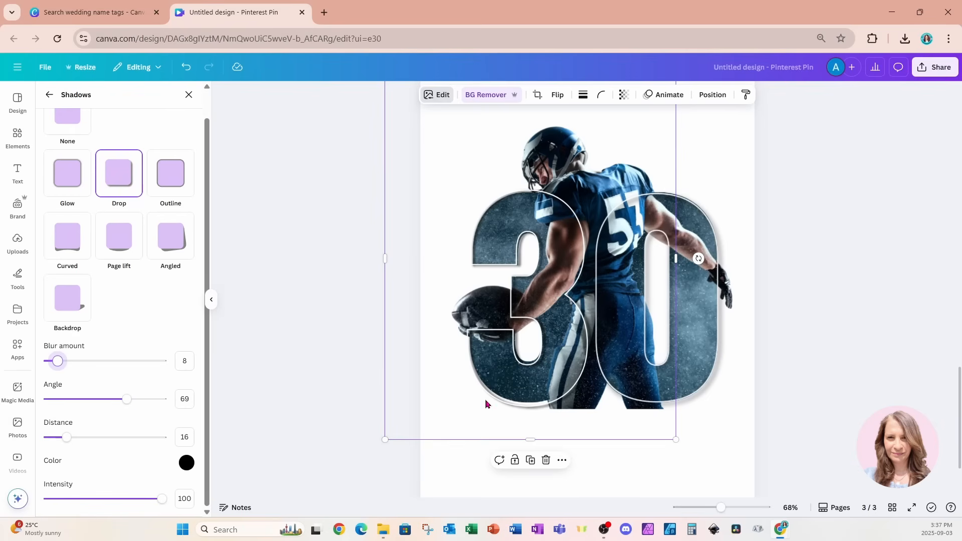
left_click_drag(675, 440, 671, 434)
left_click_drag(563, 424, 561, 424)
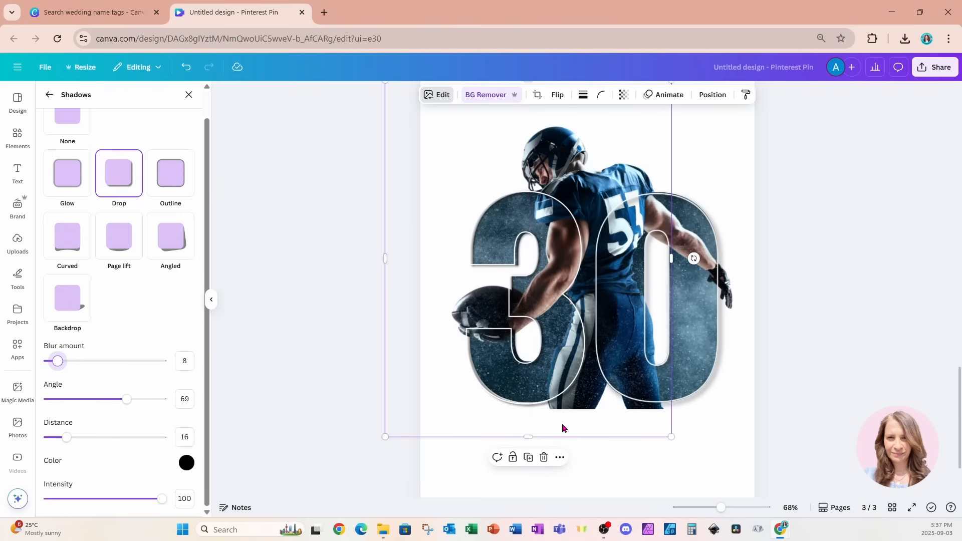
- Copy the outlined 3's shadow style onto the outlined 0 and shrink the outline slightly to fit the photo-filled 0
left_click(746, 95)
left_click(699, 303)
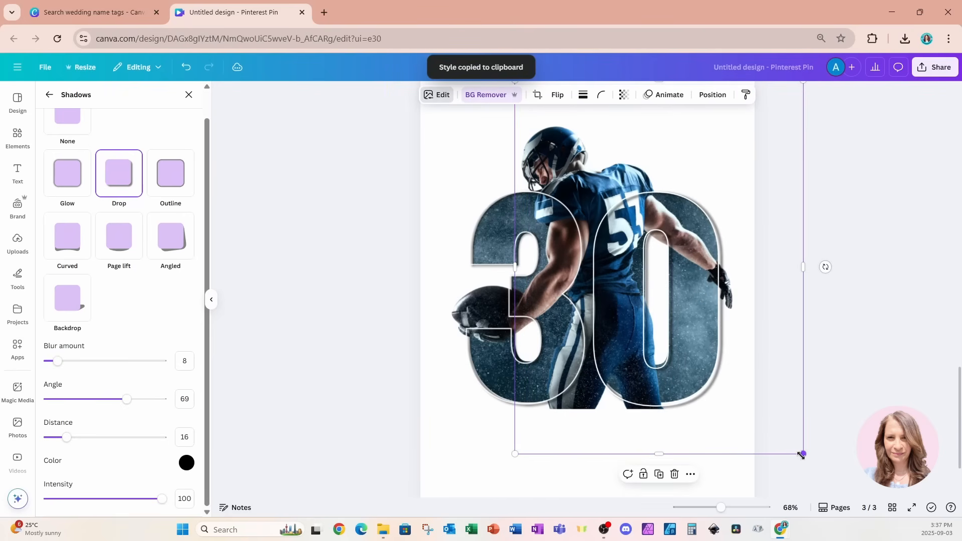
left_click_drag(802, 453, 745, 437)
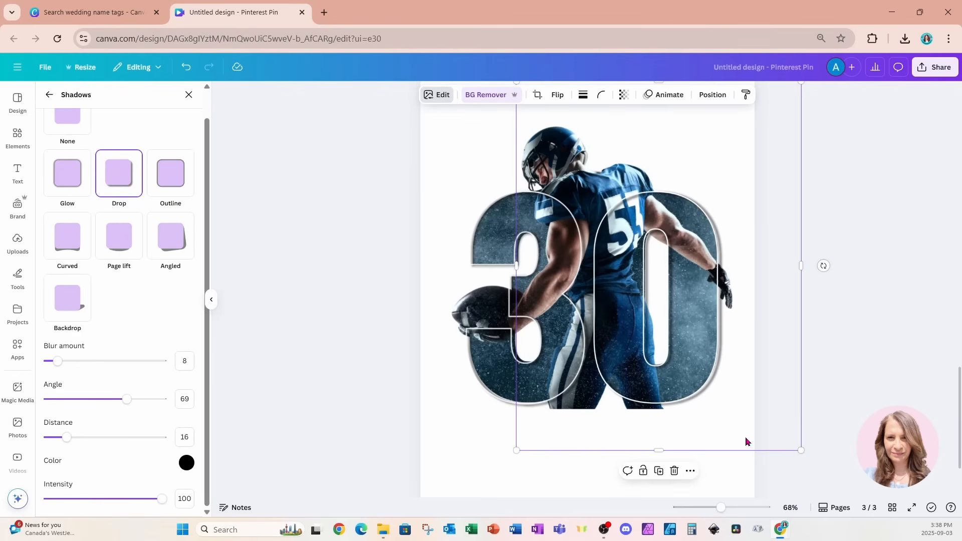
left_click(725, 471)
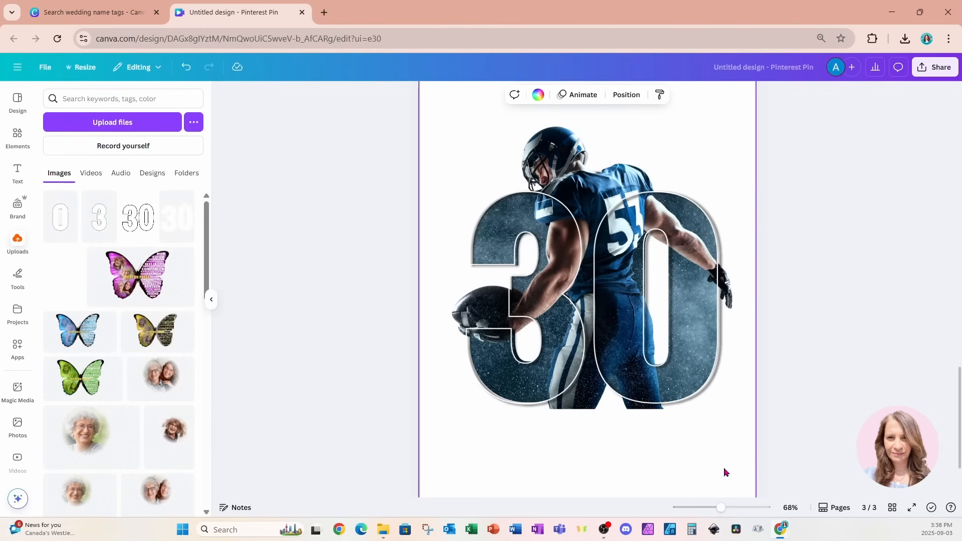
- Crop the empty space above and below the outlined 0 and off the outer side of the outlined 3
scroll(726, 472, "up", 1)
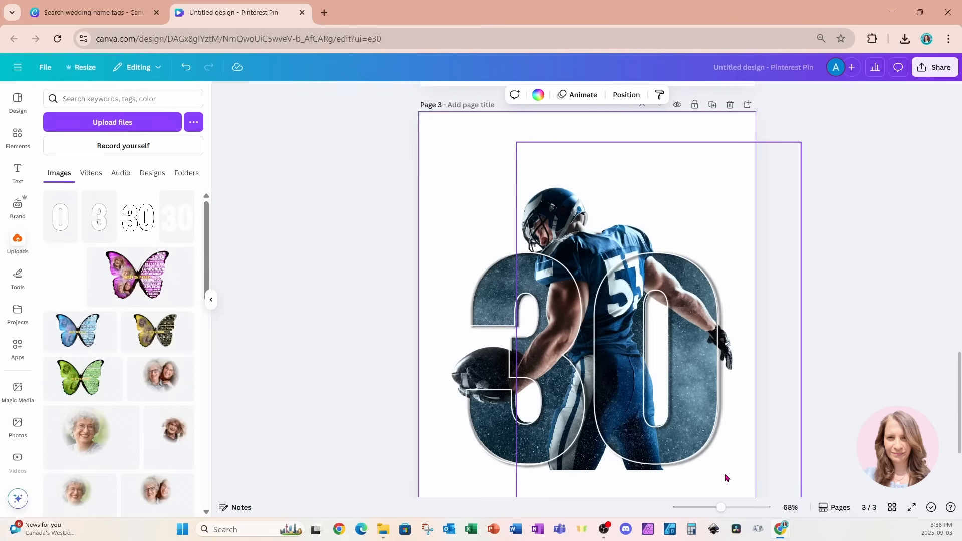
left_click(744, 220)
left_click_drag(663, 145, 656, 221)
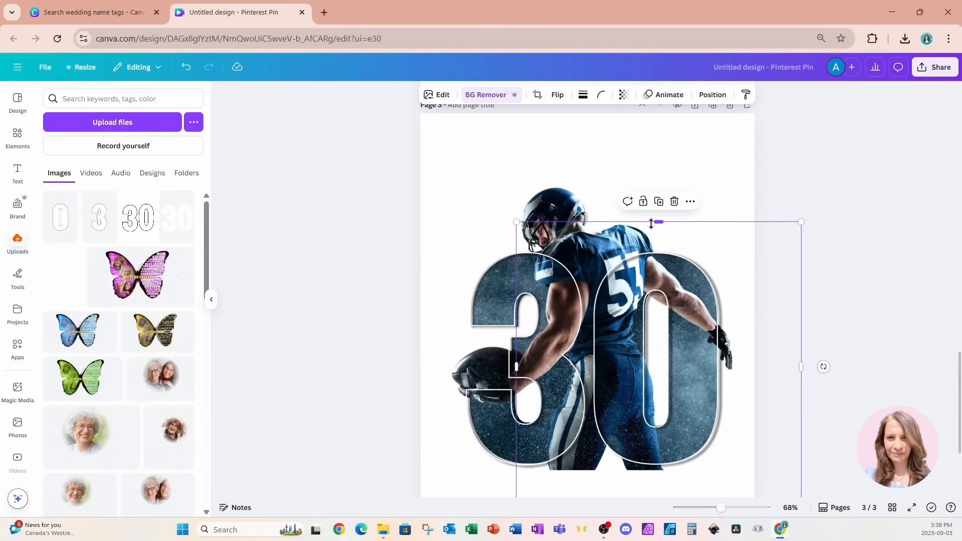
scroll(659, 262, "down", 1)
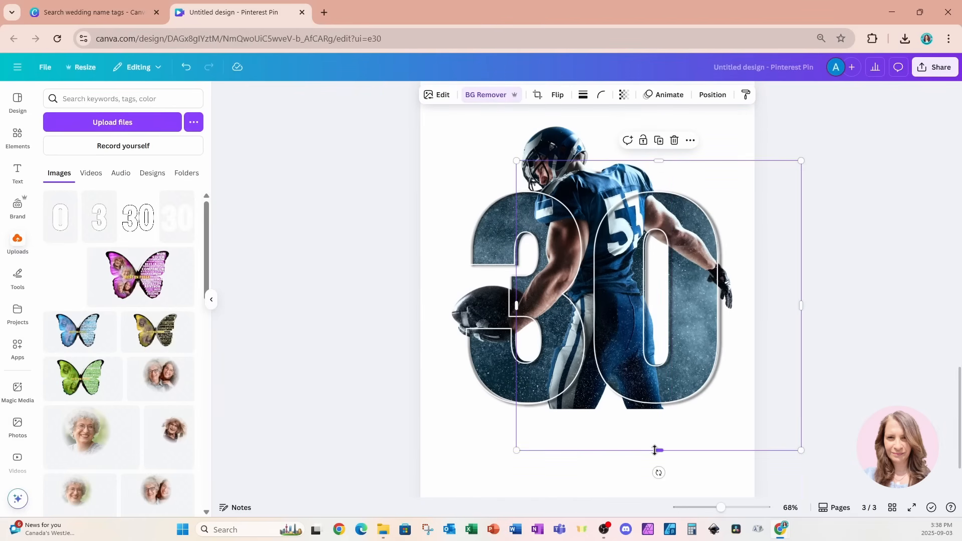
left_click_drag(658, 450, 659, 419)
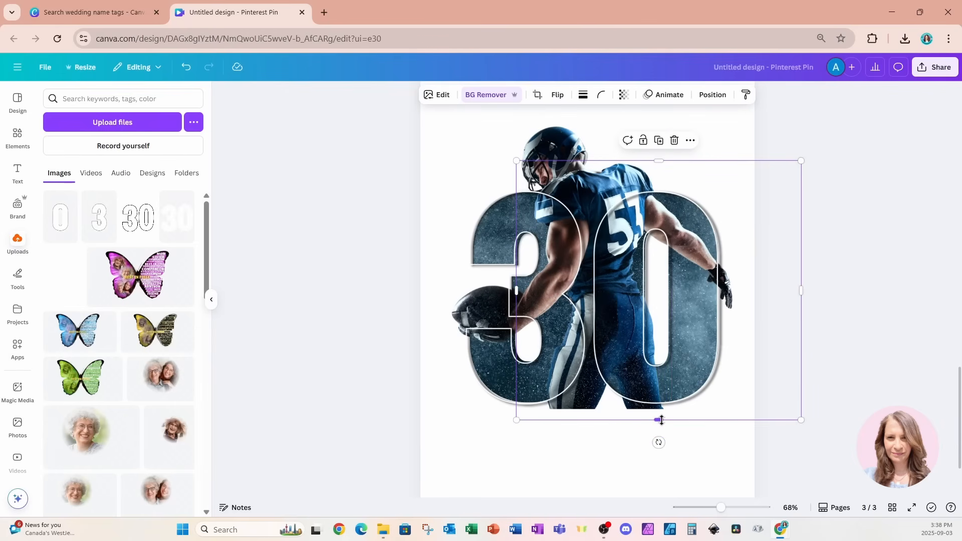
left_click(464, 346)
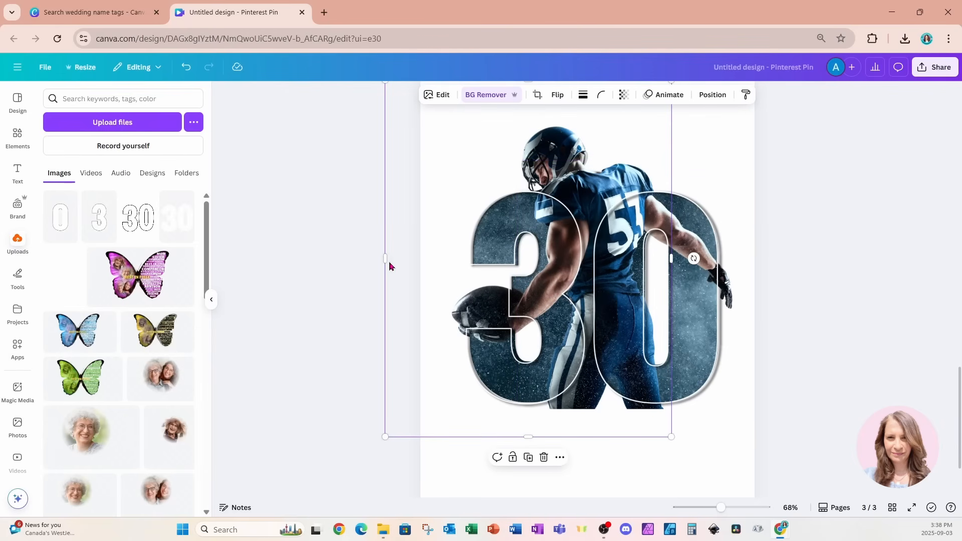
left_click_drag(386, 258, 420, 258)
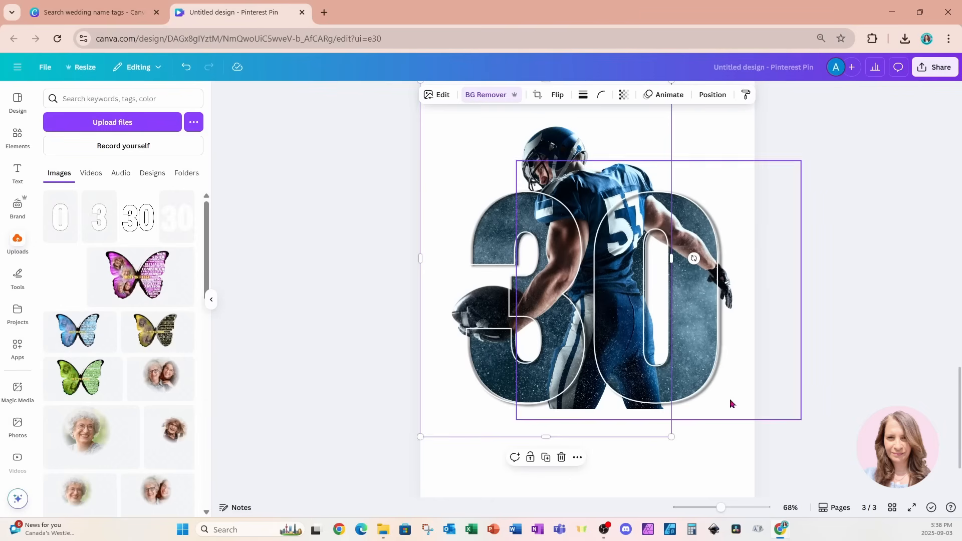
left_click(725, 443)
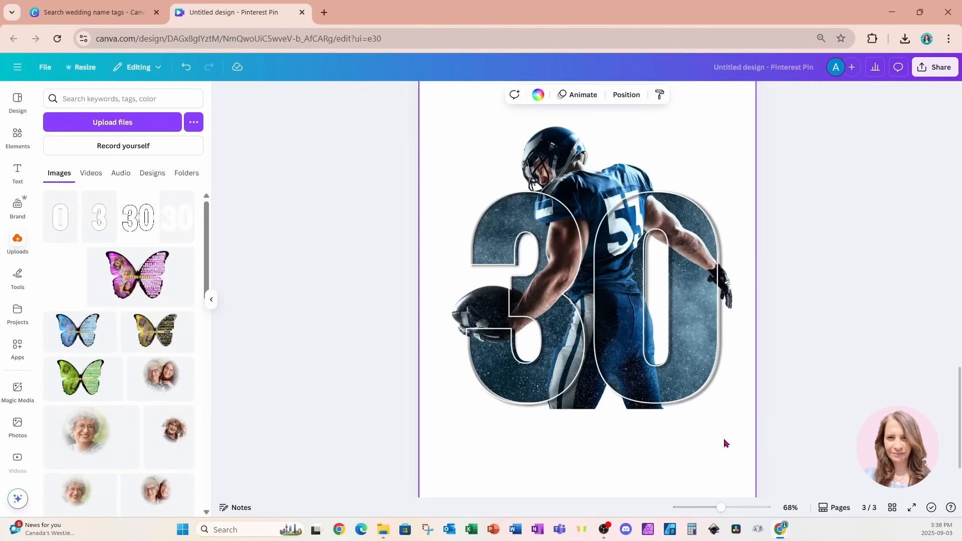
- Duplicate the football player layer and place the copy exactly over the original, in front of all the digits
left_click(632, 98)
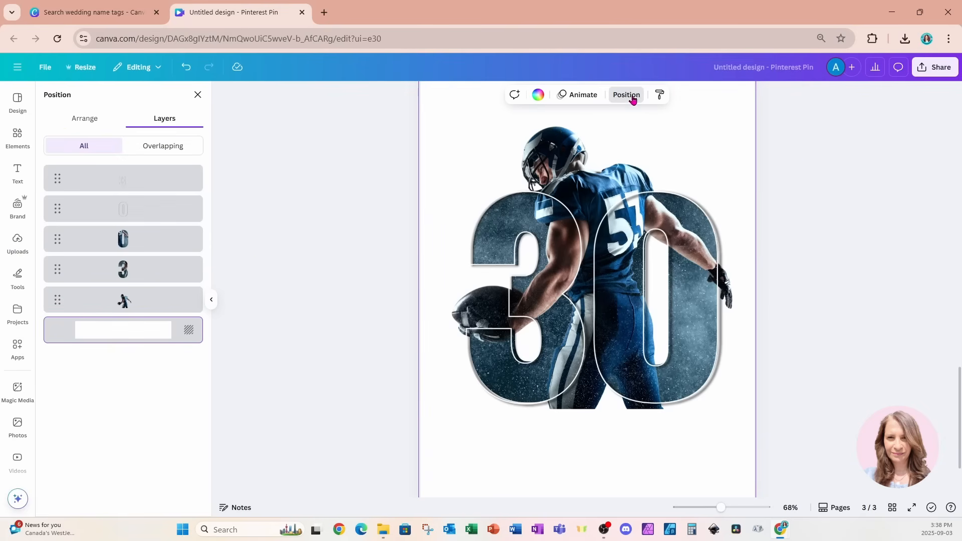
left_click(141, 304)
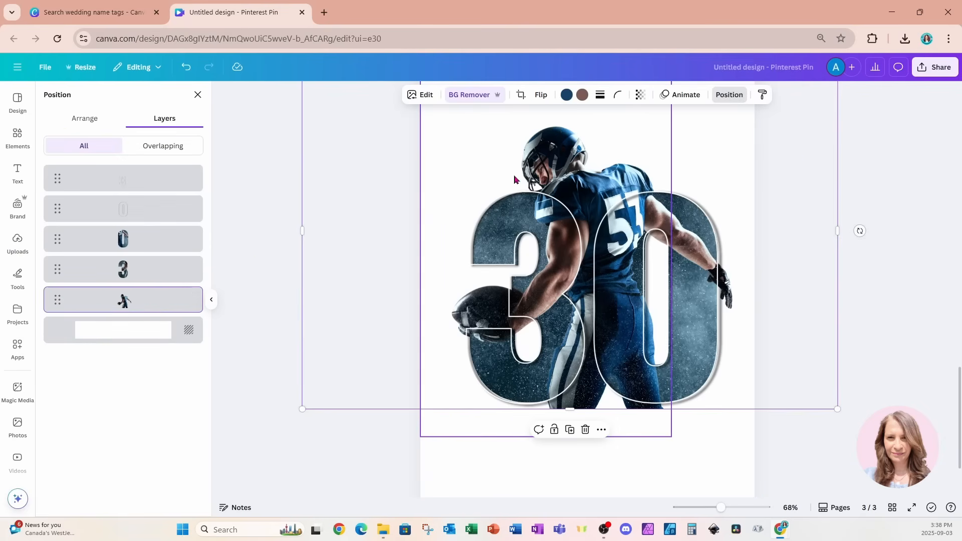
left_click(570, 430)
left_click_drag(797, 446, 791, 434)
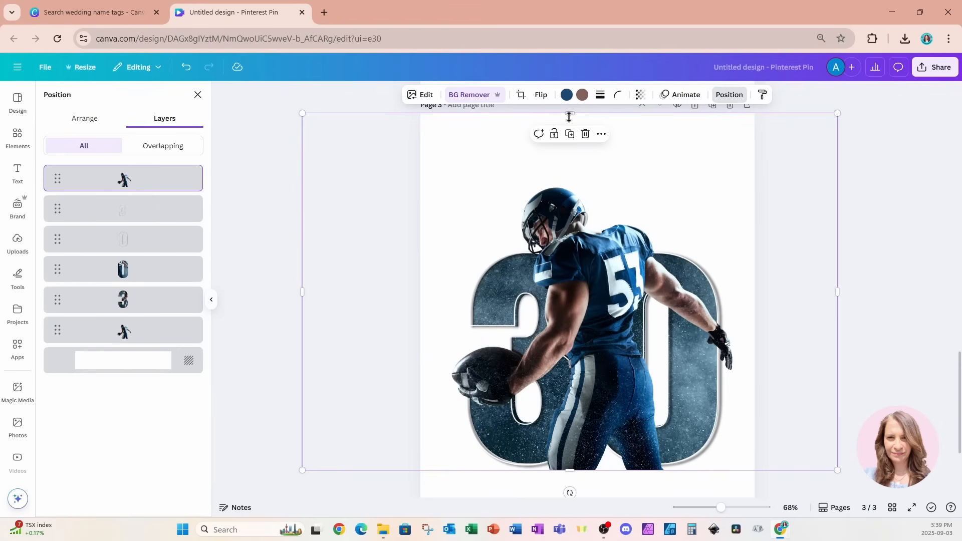
- Crop the front player copy down to the section with the football and forearm over the 3
left_click_drag(569, 116, 560, 327)
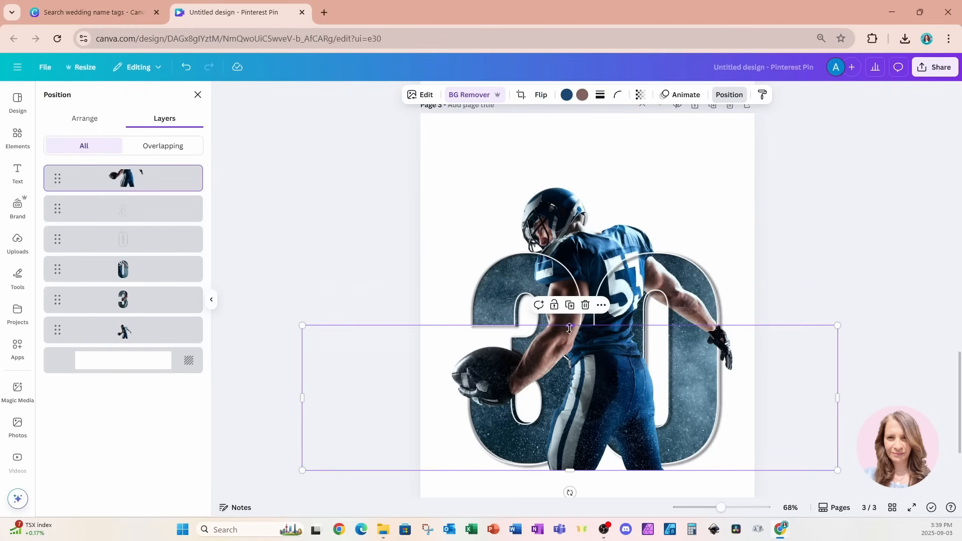
left_click_drag(837, 397, 572, 393)
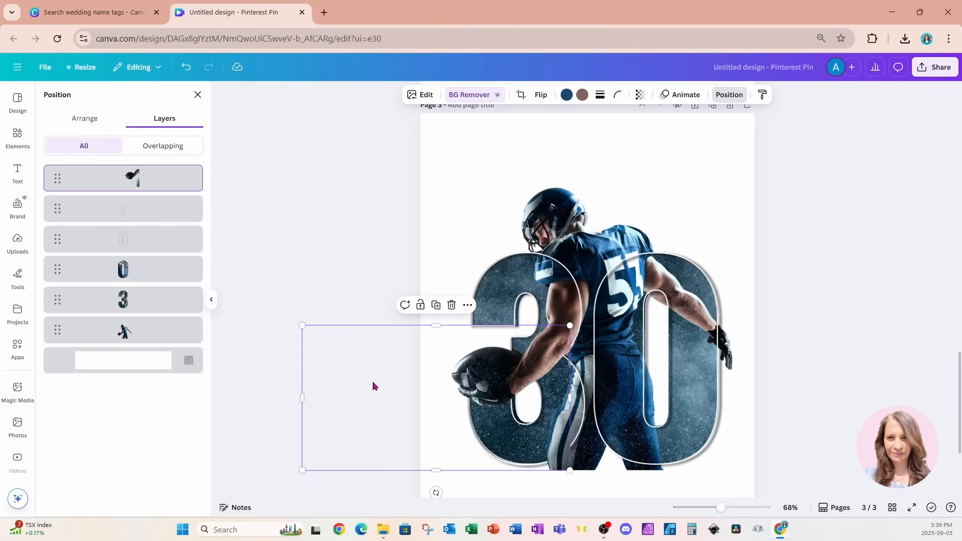
left_click_drag(302, 398, 423, 405)
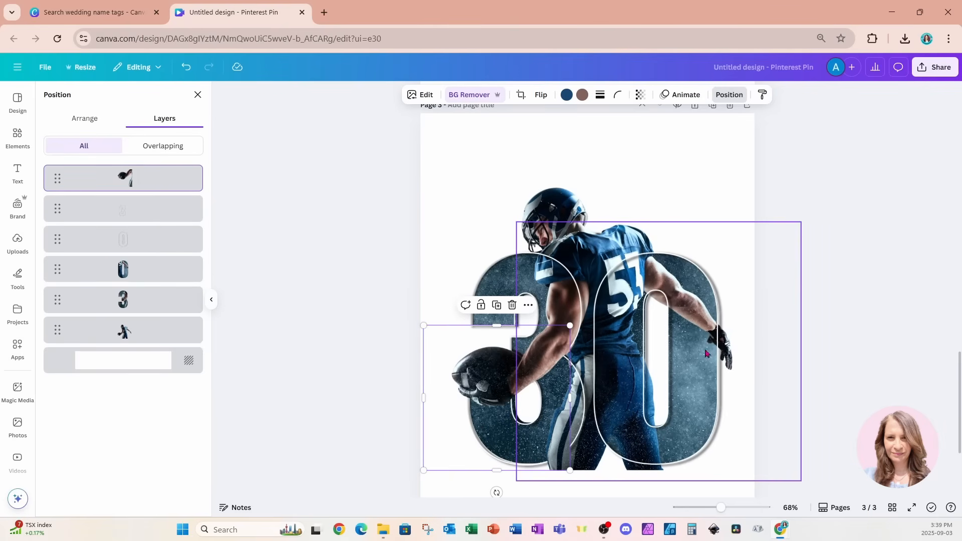
- Duplicate the cropped football-and-forearm piece and align the new copy exactly over the player
left_click(498, 306)
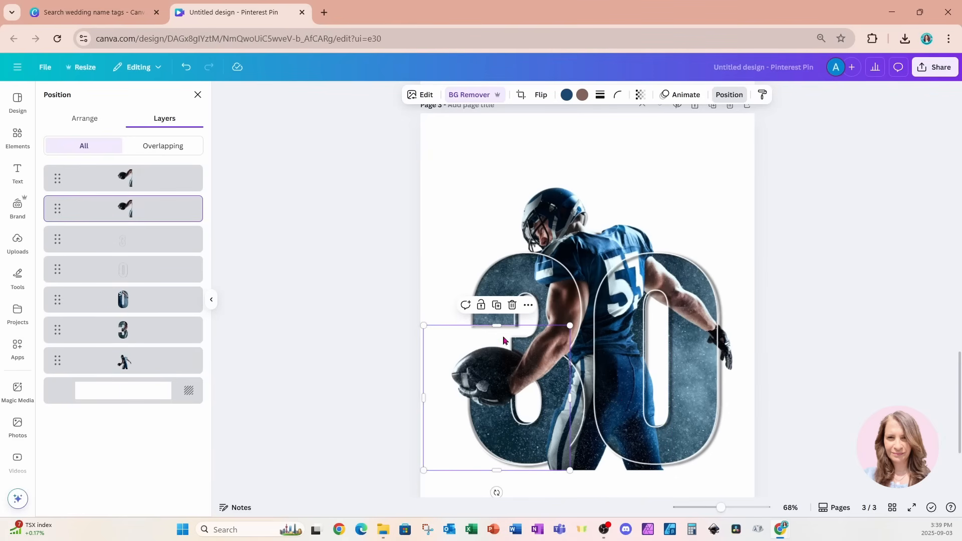
left_click(500, 310)
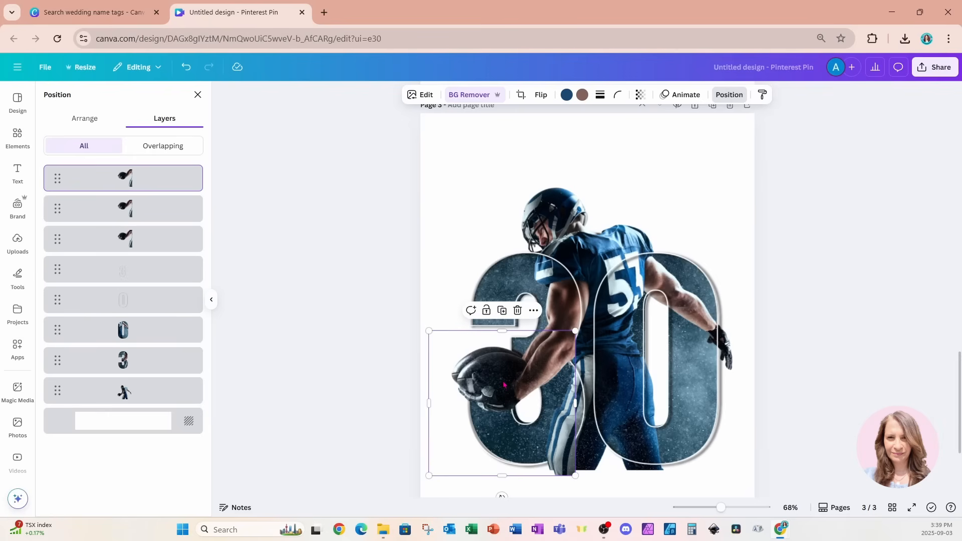
left_click_drag(504, 384, 496, 374)
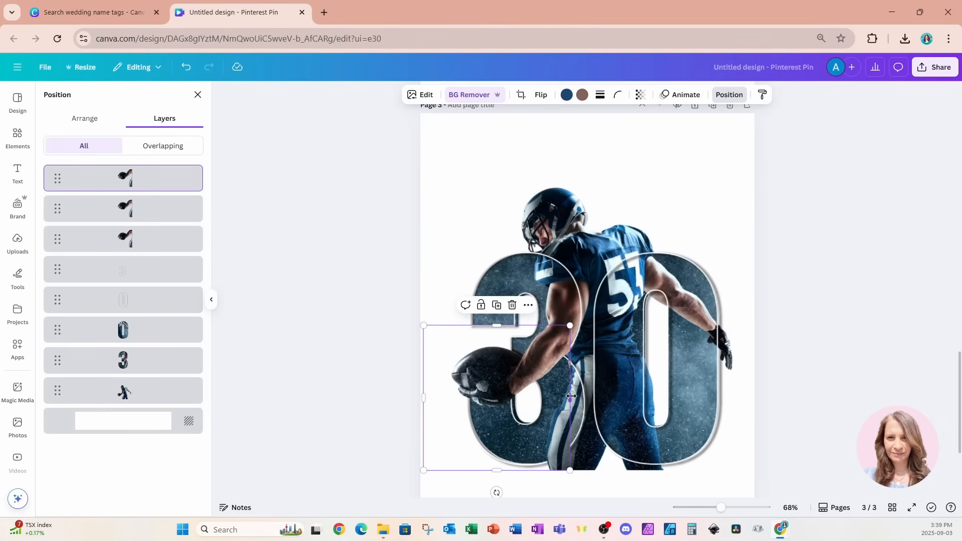
- Shift the top copy's crop across the player so it spans only the section with the gloved hand over the 0
left_click_drag(568, 396, 763, 399)
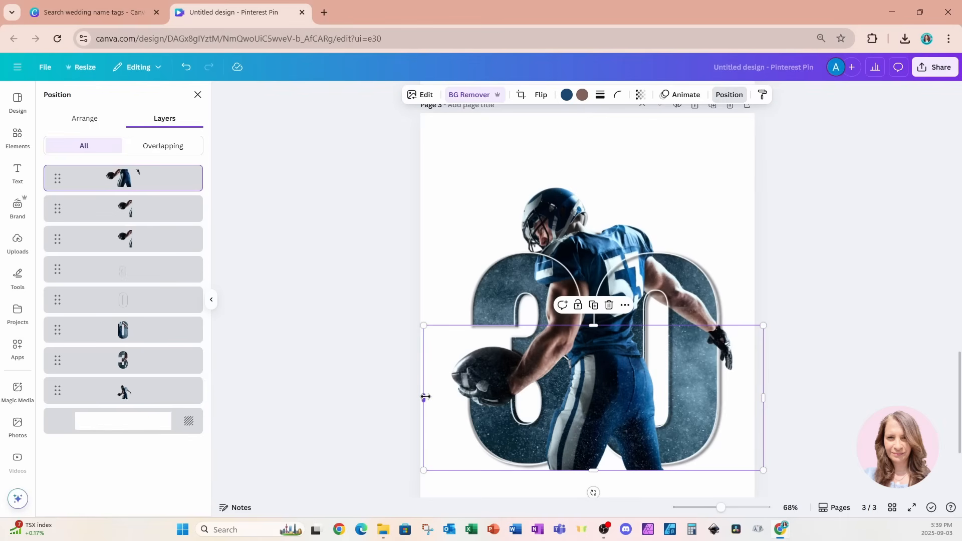
left_click_drag(425, 396, 430, 396)
left_click_drag(458, 398, 611, 401)
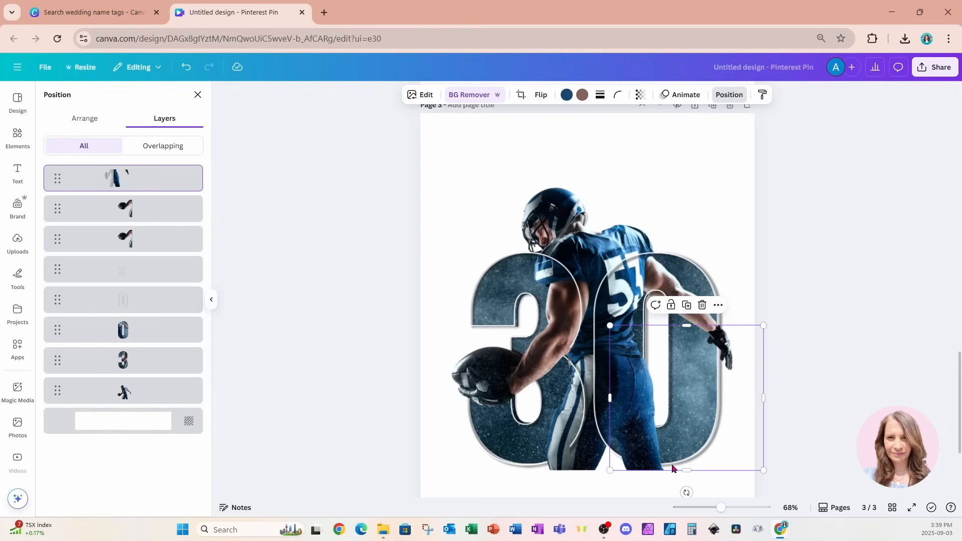
- Adjust the gloved-hand piece's upper and lower crop edges to about 460 by 382, keeping the hand and lower forearm in front of the 0
left_click_drag(686, 470, 687, 440)
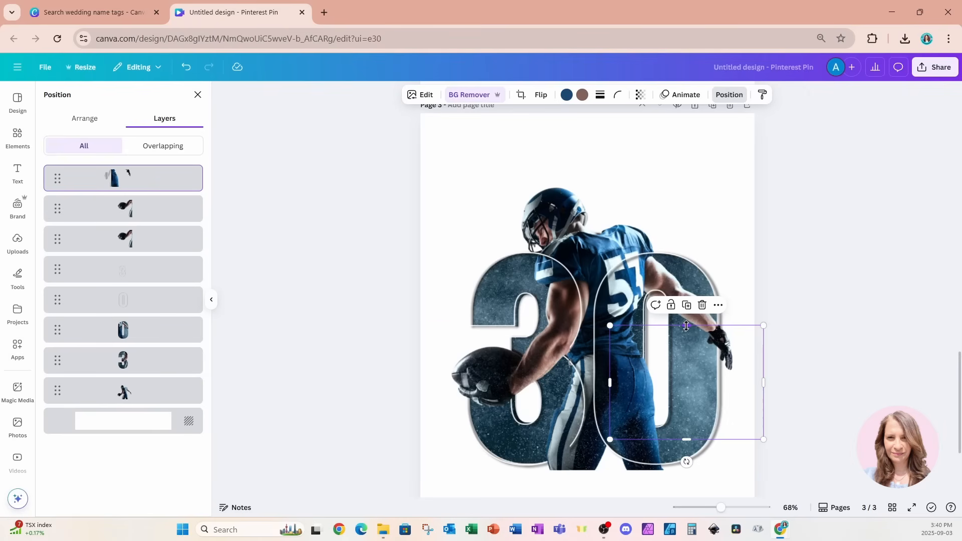
left_click_drag(686, 325, 686, 315)
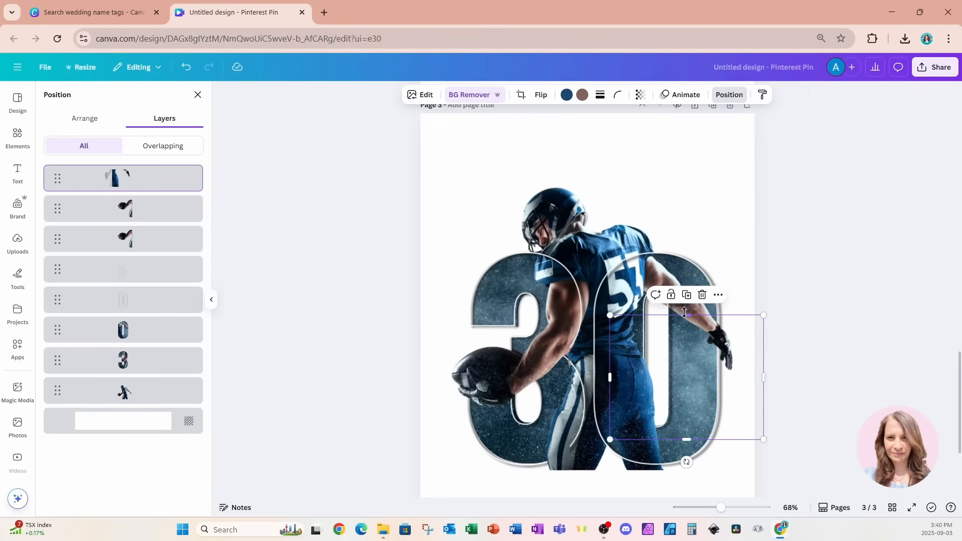
left_click_drag(685, 313, 692, 279)
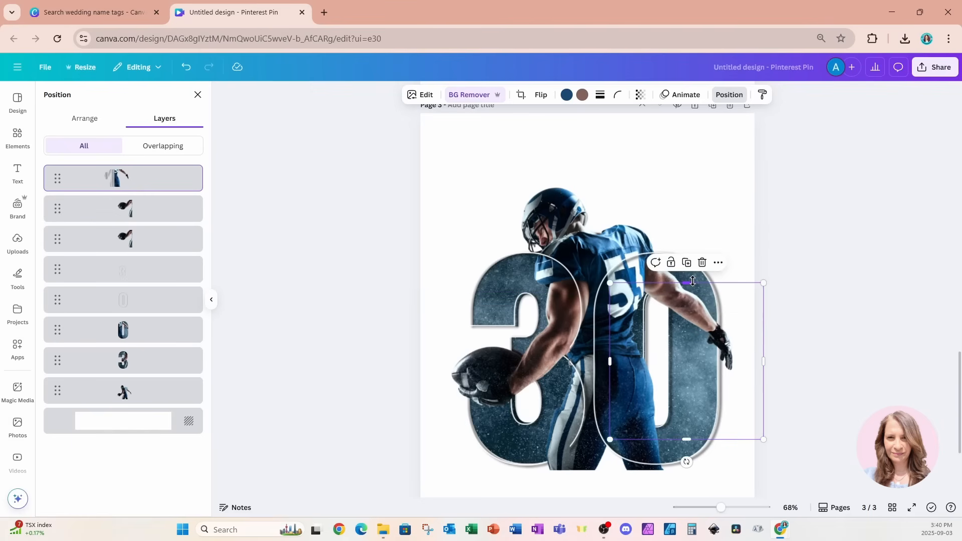
left_click(713, 171)
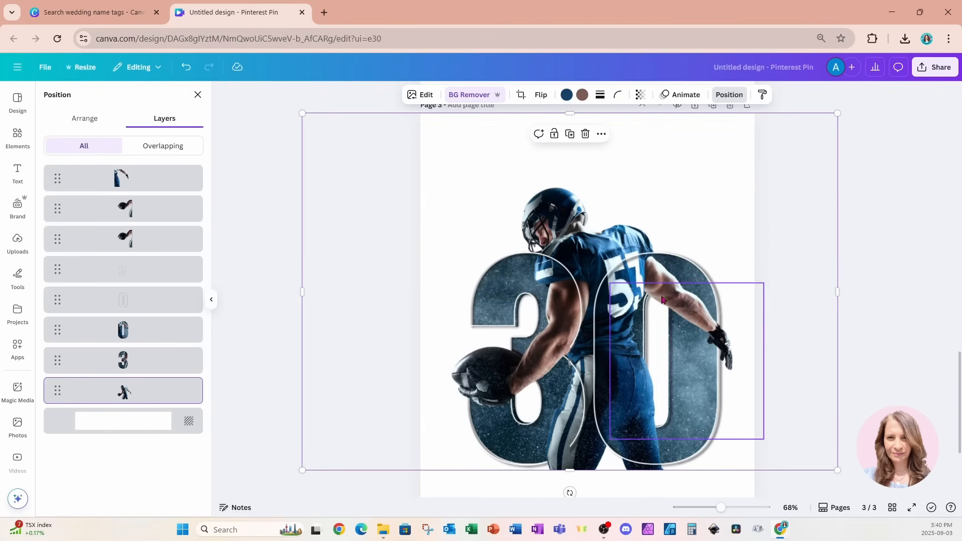
left_click(676, 288)
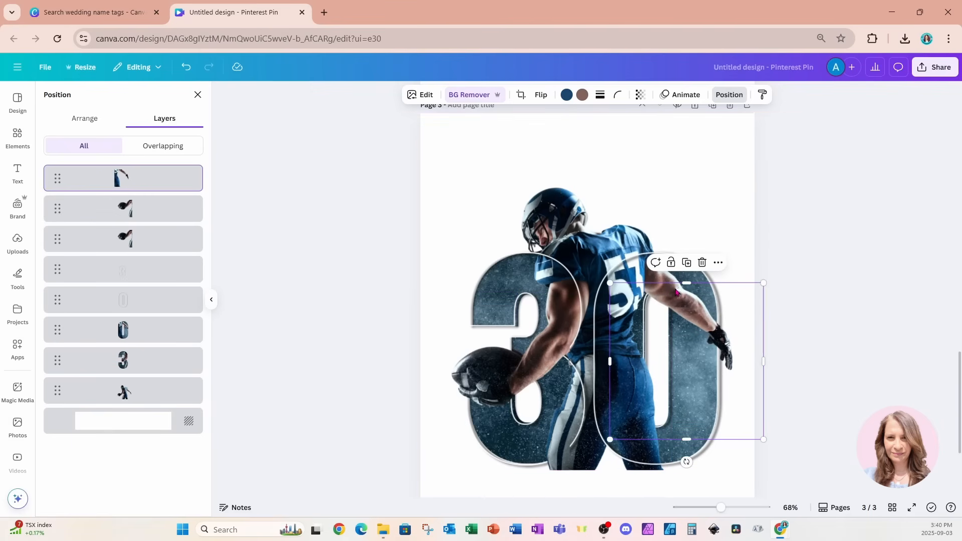
left_click_drag(683, 283, 684, 312)
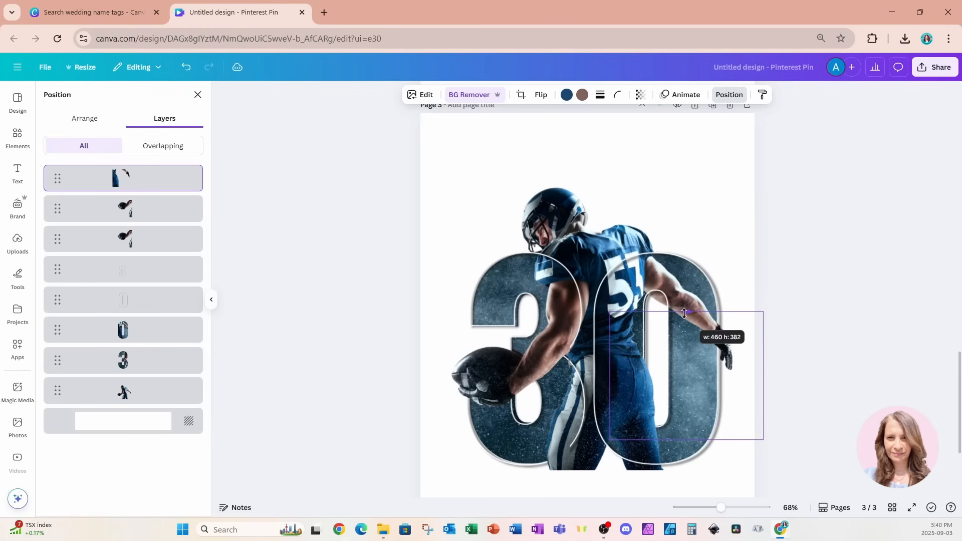
left_click(723, 209)
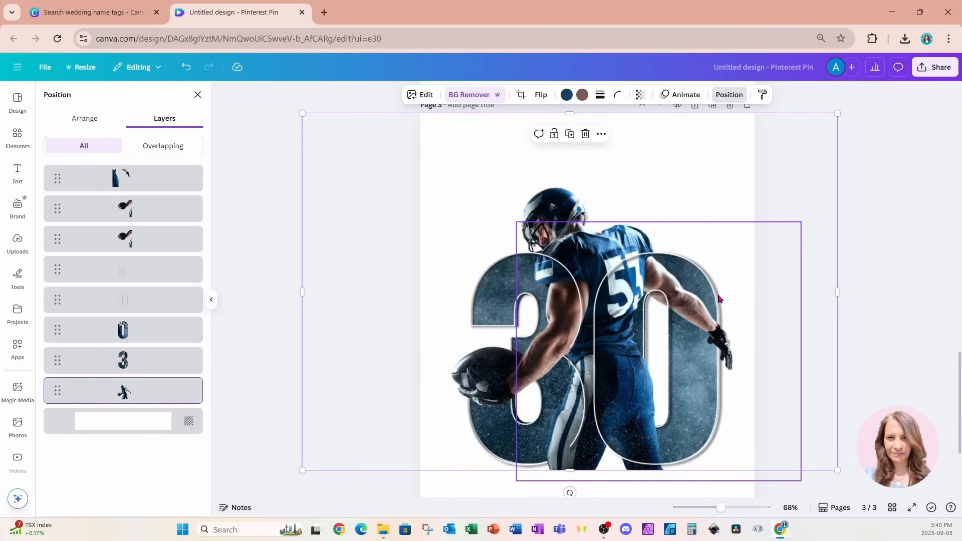
- Remove the spare football-and-forearm duplicate and crop the remaining piece's lower edge up over the 3
scroll(717, 299, "down", 2)
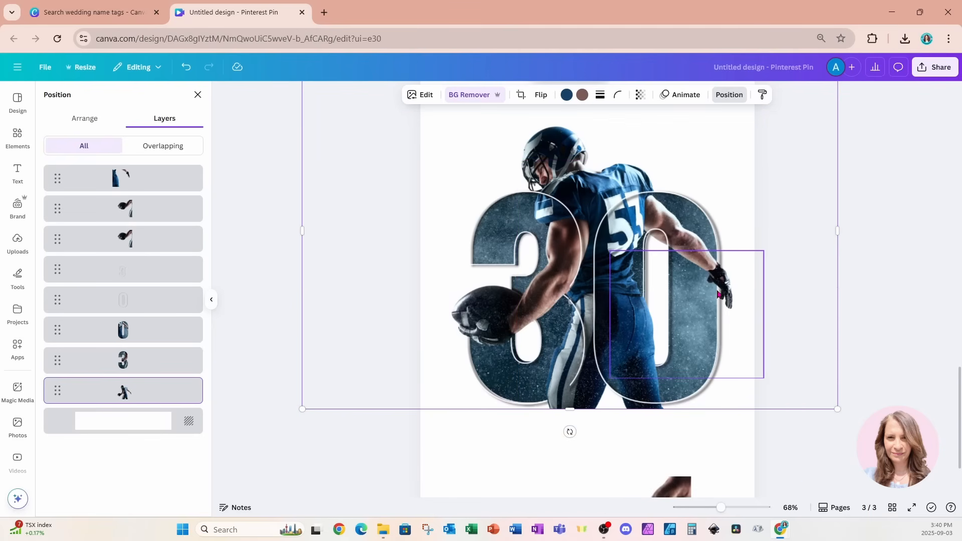
scroll(718, 294, "up", 2)
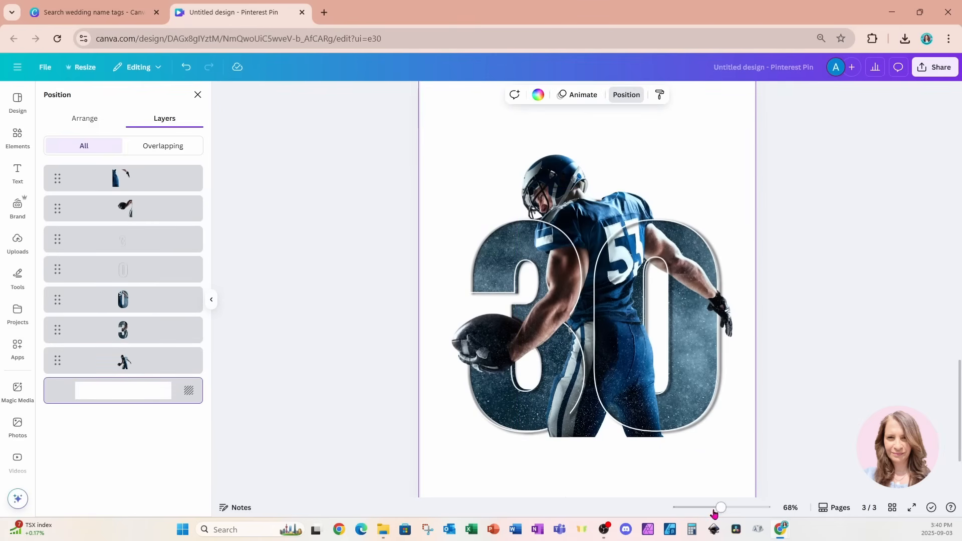
left_click_drag(720, 507, 715, 510)
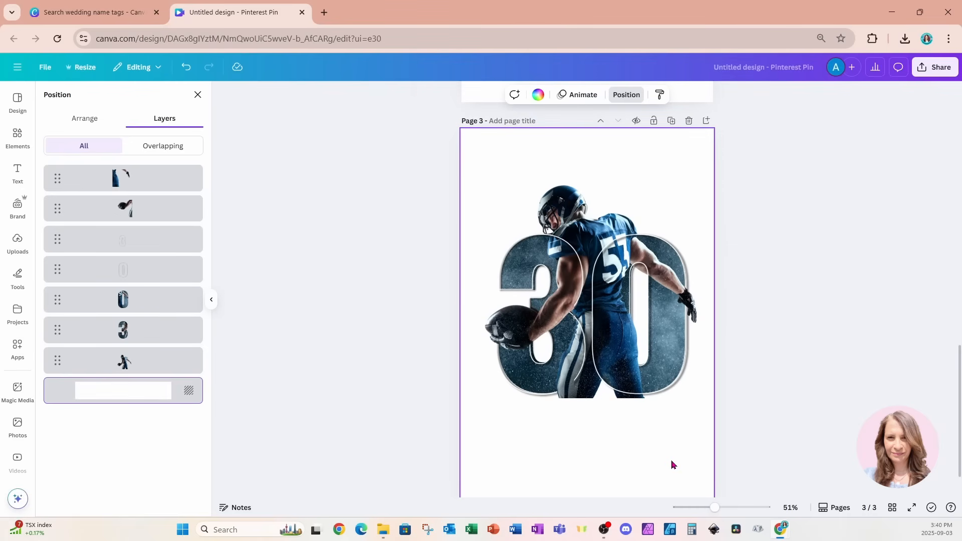
left_click(566, 367)
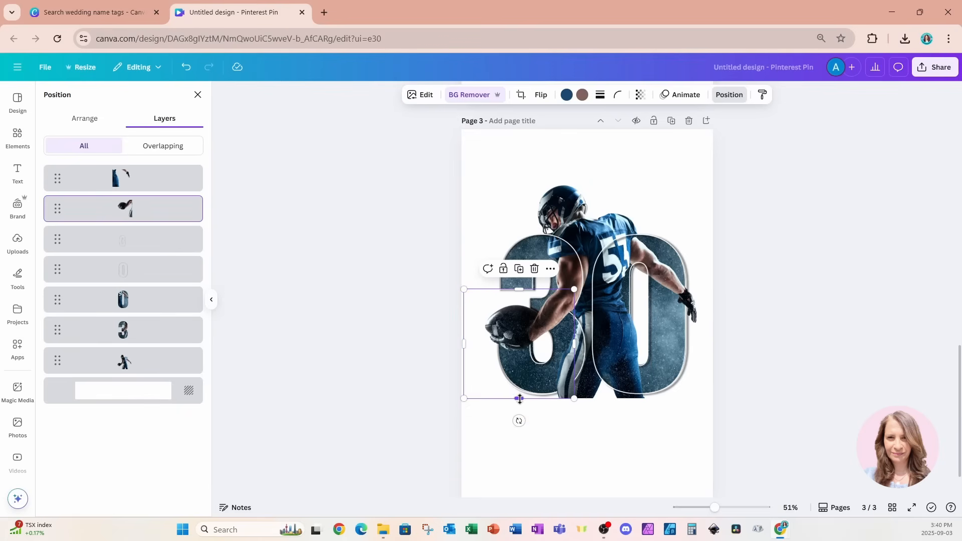
left_click_drag(519, 399, 520, 376)
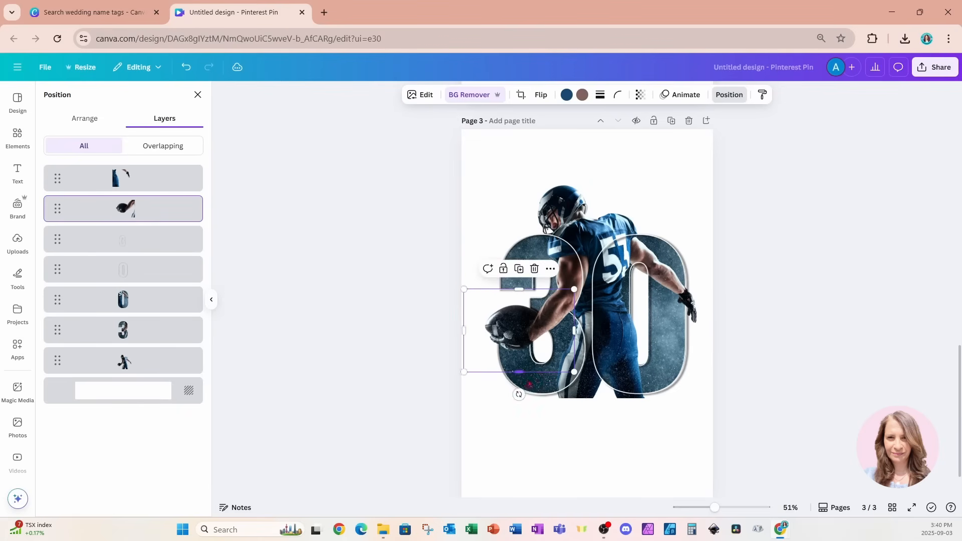
left_click(515, 448)
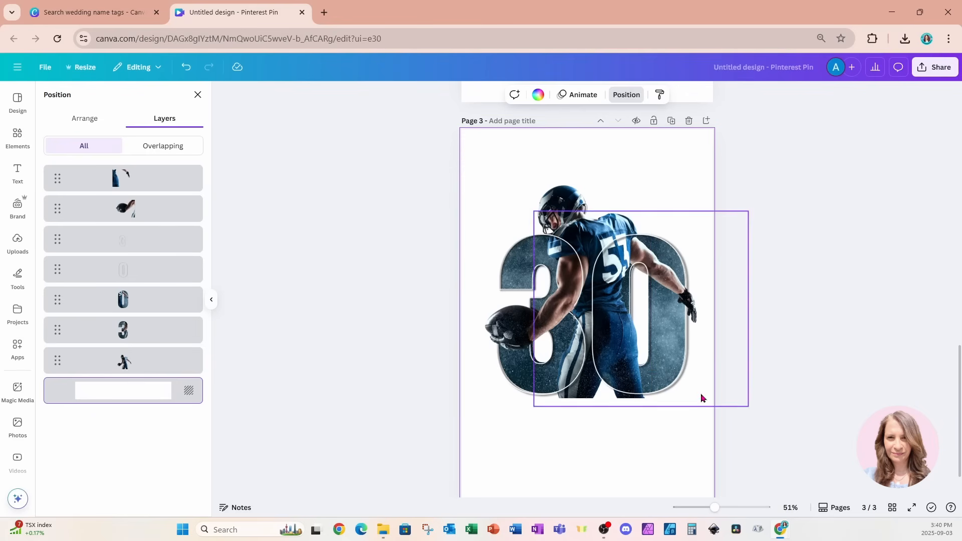
- Search the elements for "white gradient" and add the graphic that fades from transparent to white
left_click(17, 137)
left_click(113, 99)
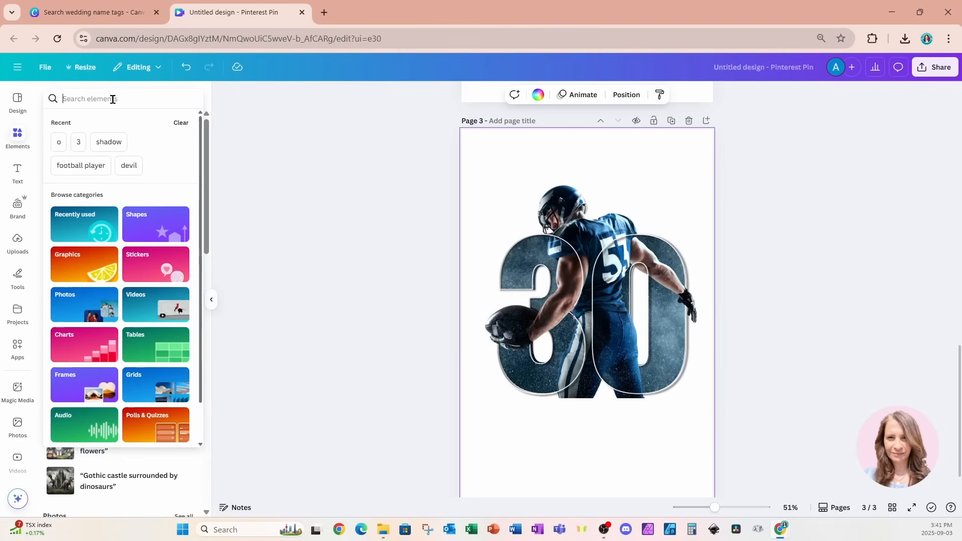
type("wh")
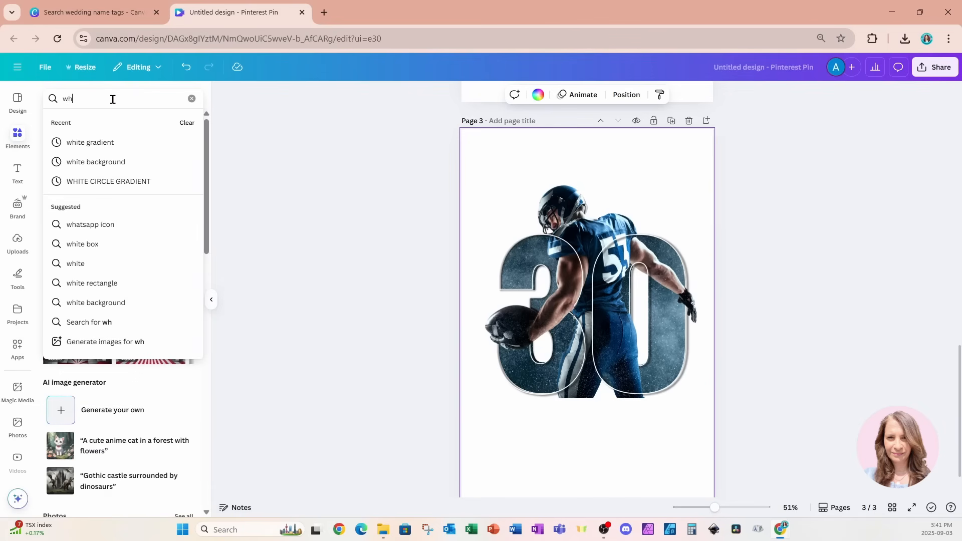
type("ite gradient")
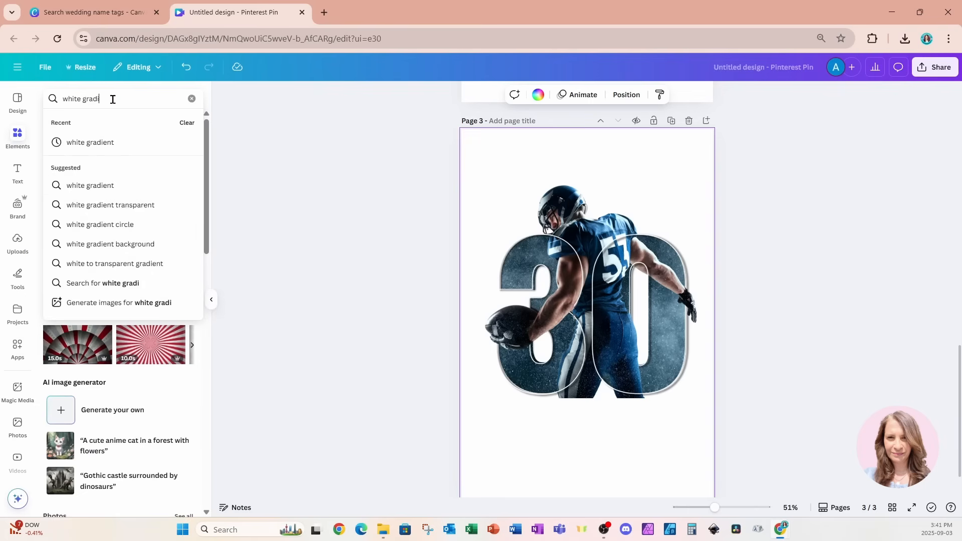
key("Return")
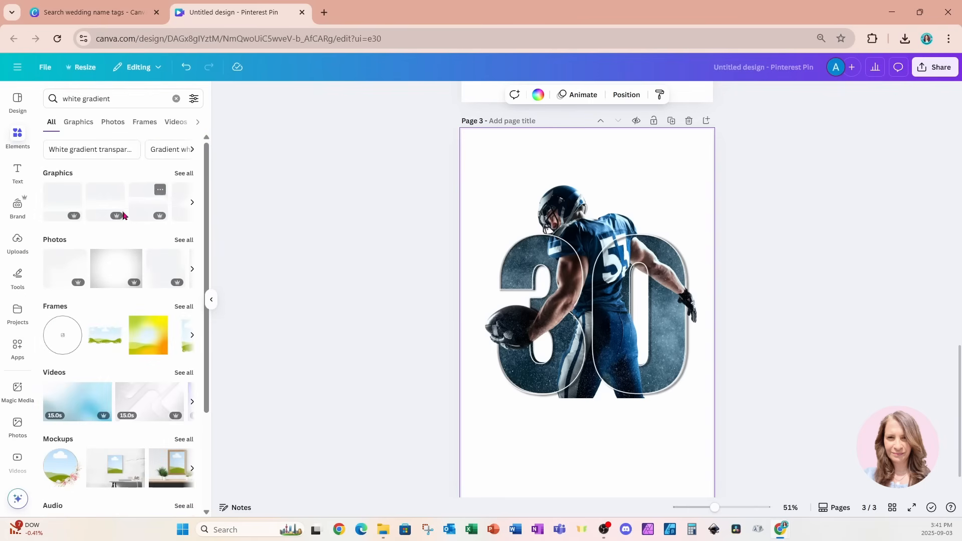
left_click(95, 208)
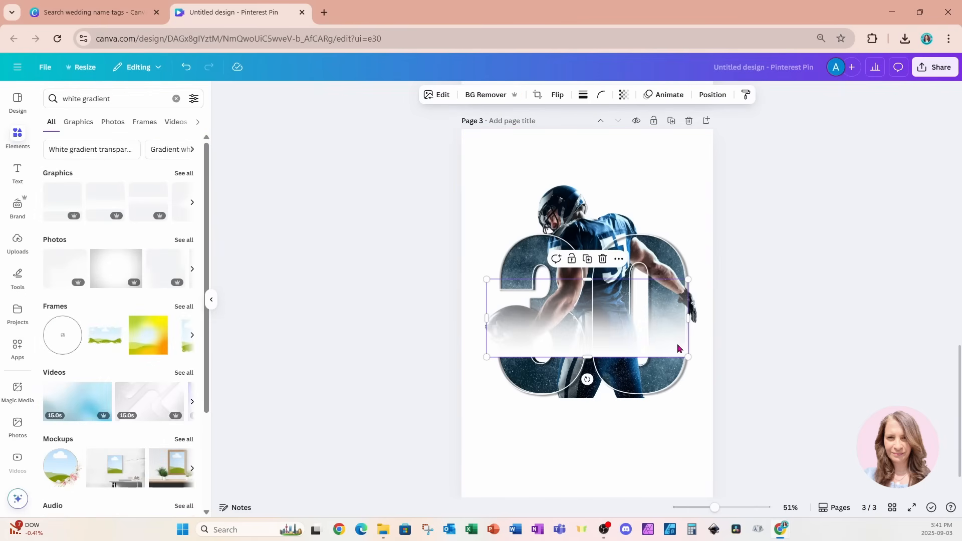
- Place the white gradient over the player's lower legs and layer it directly above the full player, behind both digits
left_click_drag(677, 349, 680, 392)
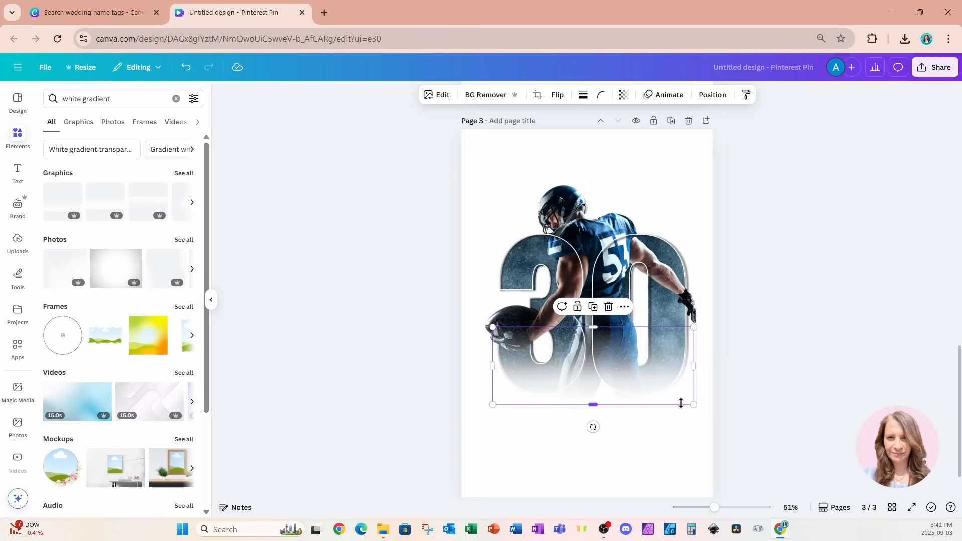
left_click(712, 94)
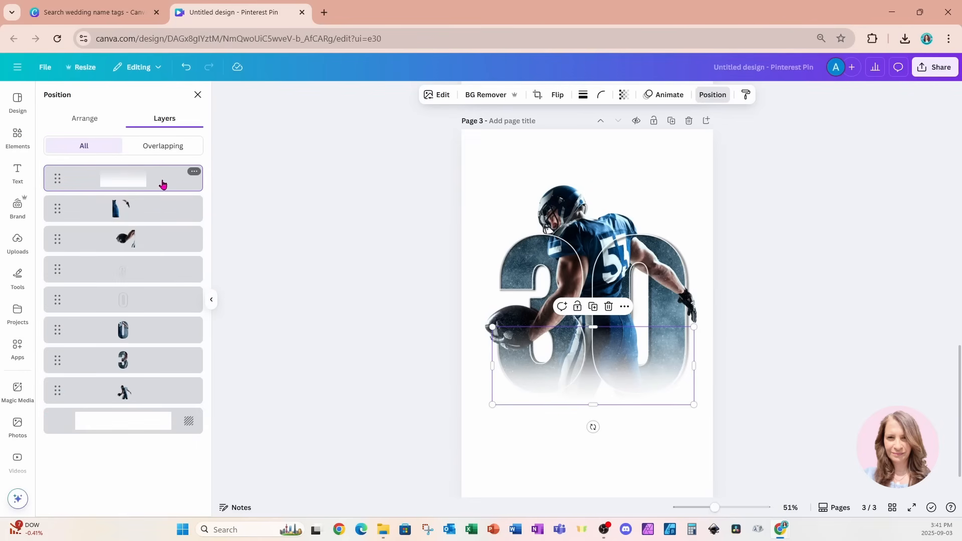
left_click_drag(163, 183, 164, 374)
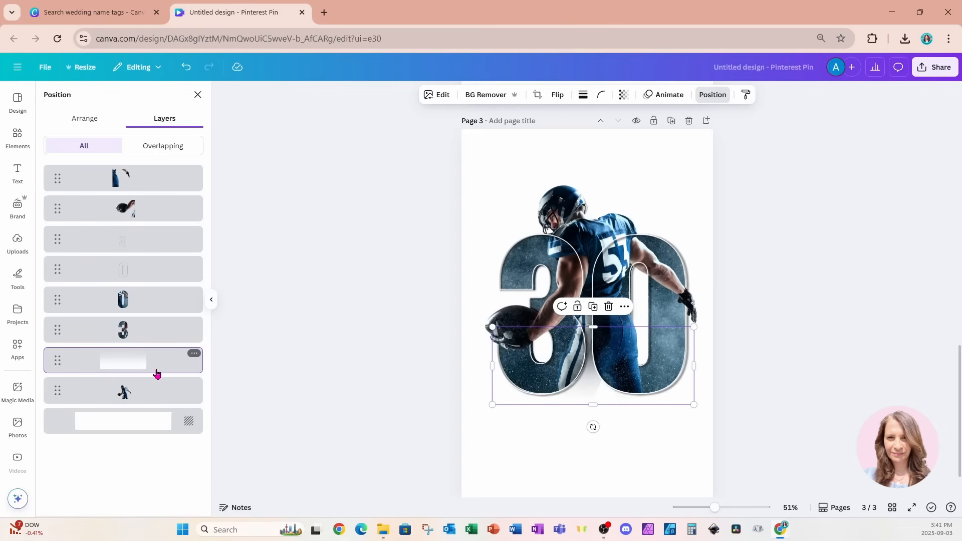
left_click(686, 452)
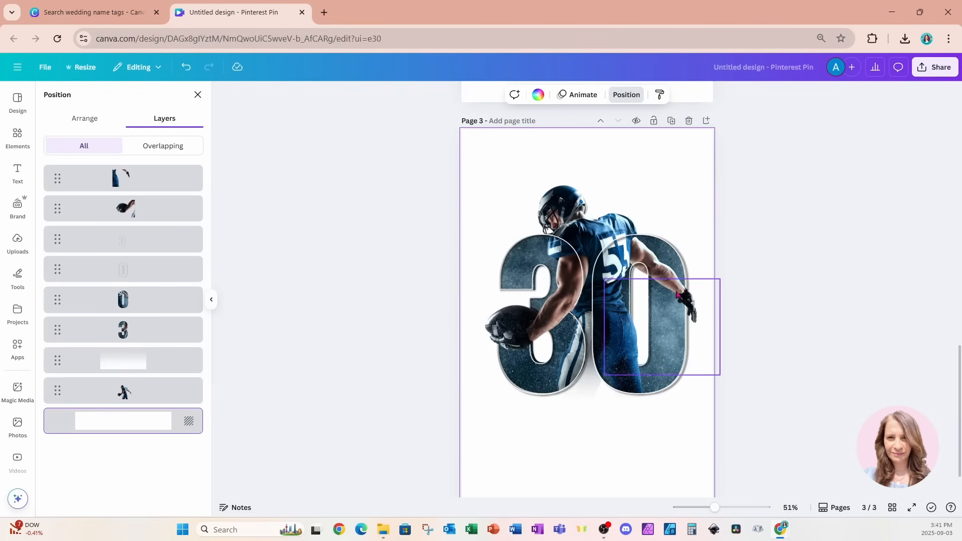
- Duplicate page 3 and give the copy's background the medium blue-grey from the photo colors
left_click(671, 122)
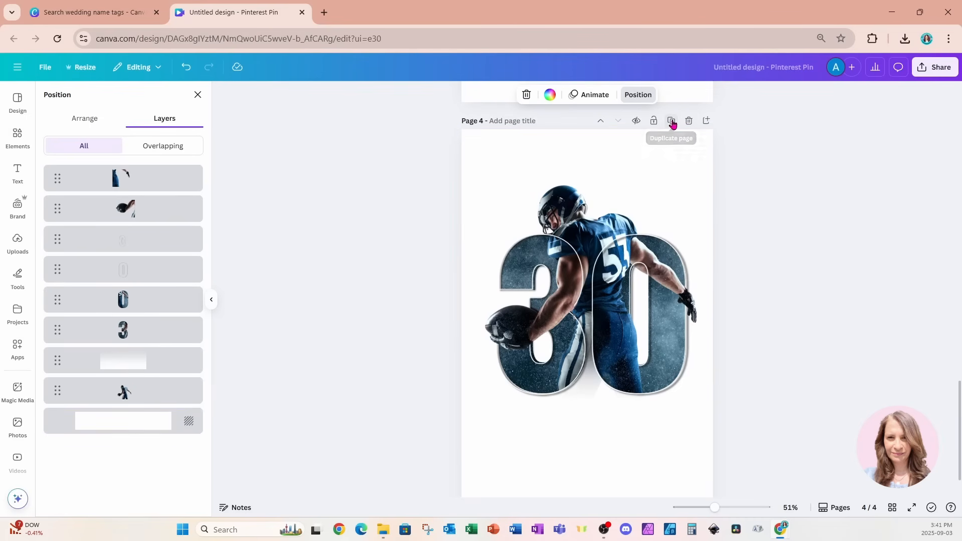
left_click(669, 154)
left_click(655, 467)
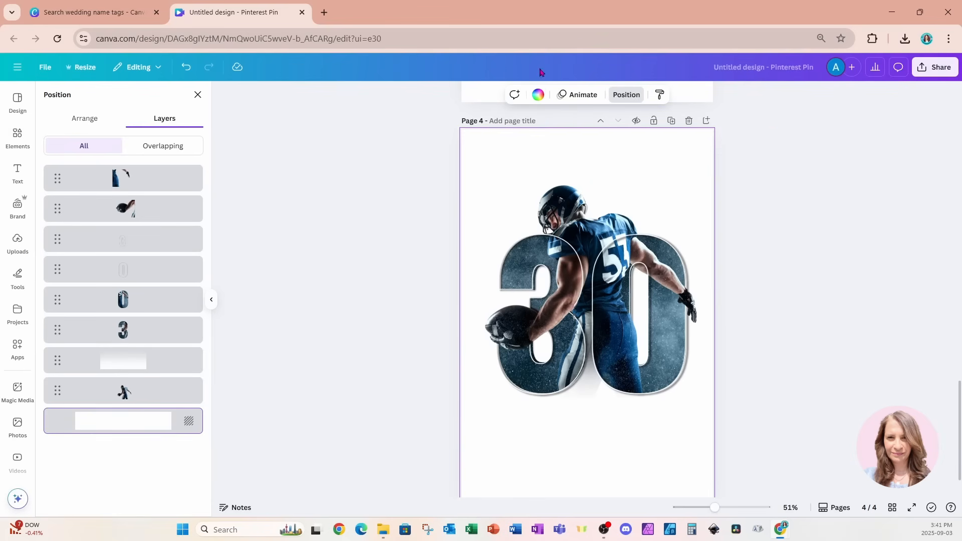
left_click(538, 94)
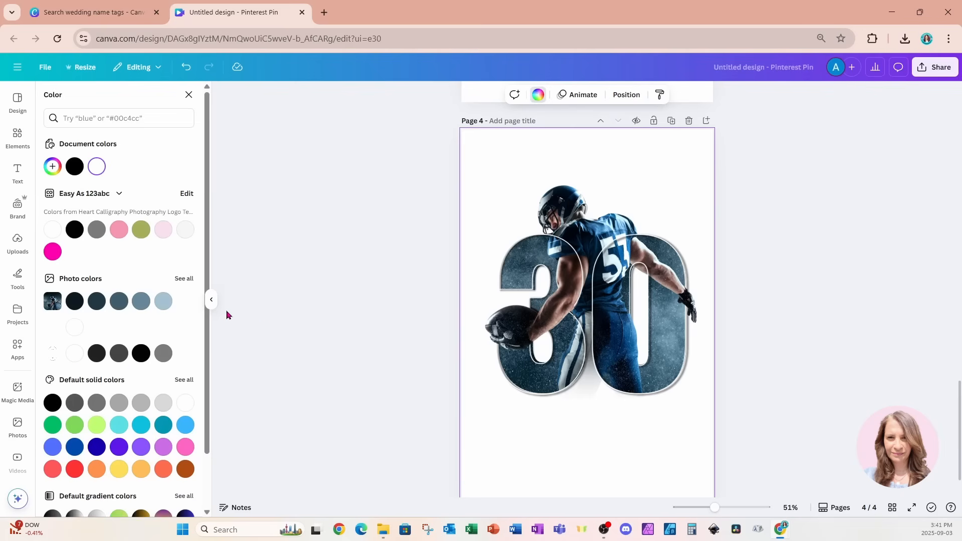
left_click(138, 302)
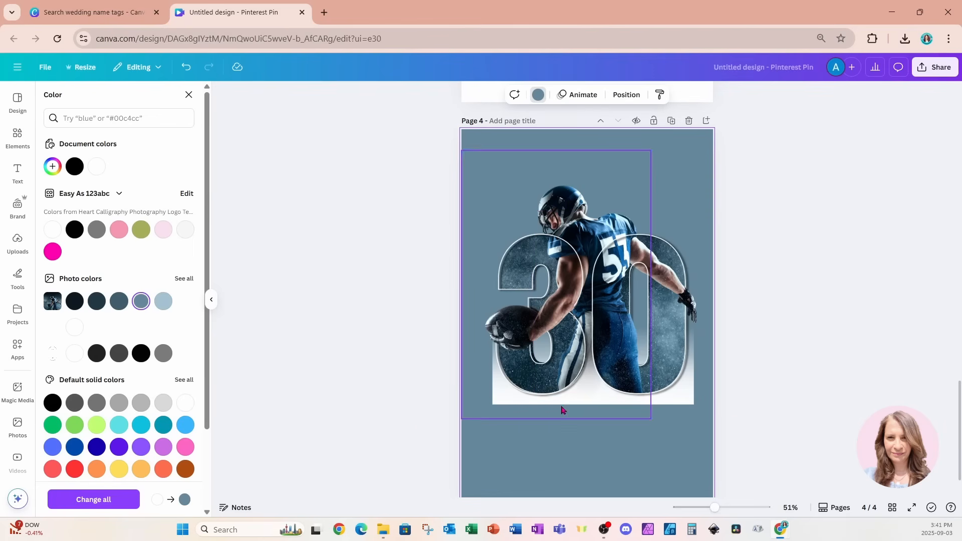
left_click(625, 95)
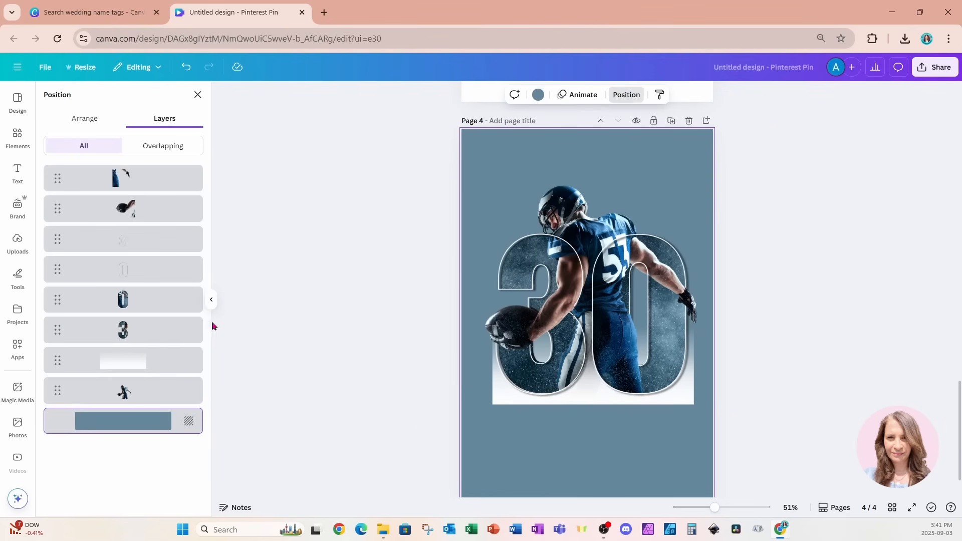
- Remove the white gradient from page 4 and add the red devil-face graphic from the recently used elements
left_click(111, 363)
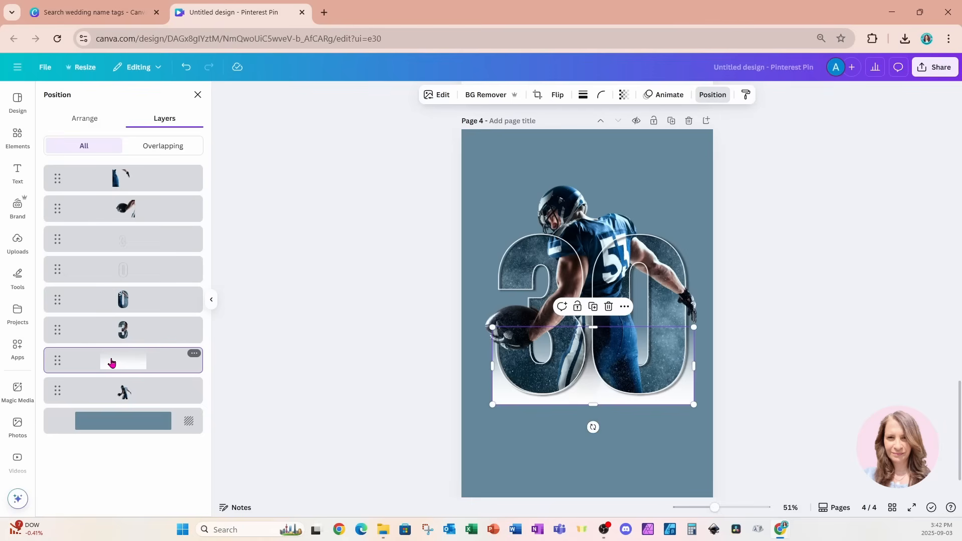
key("Delete")
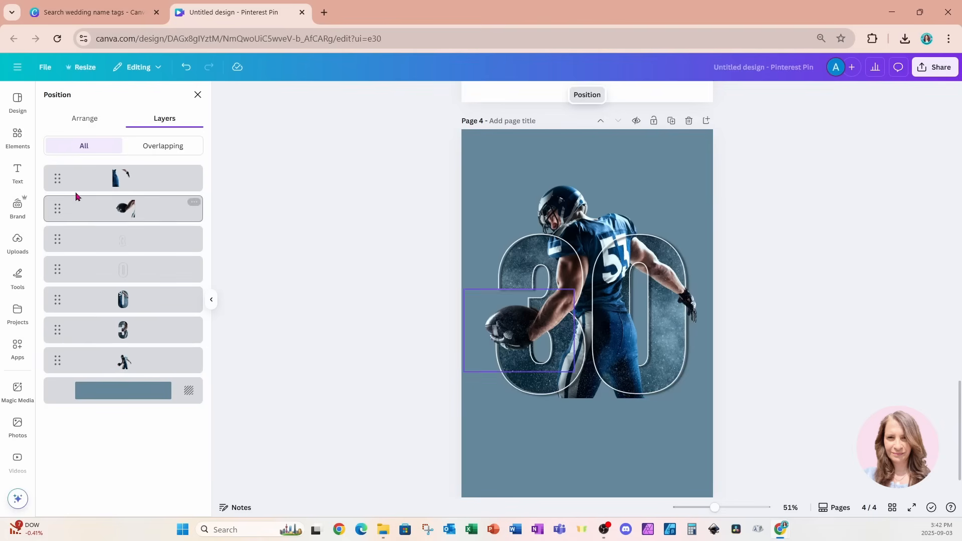
left_click(19, 135)
left_click(118, 99)
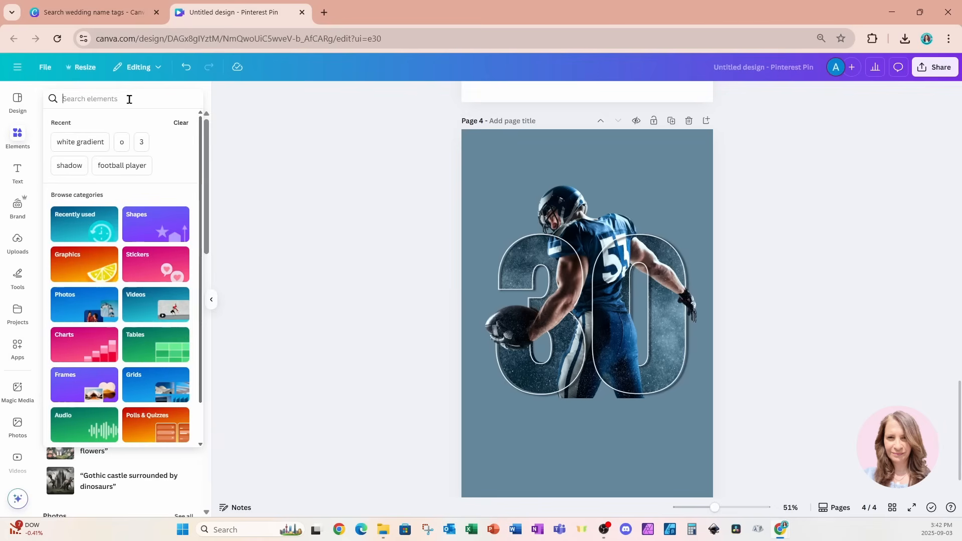
left_click(111, 100)
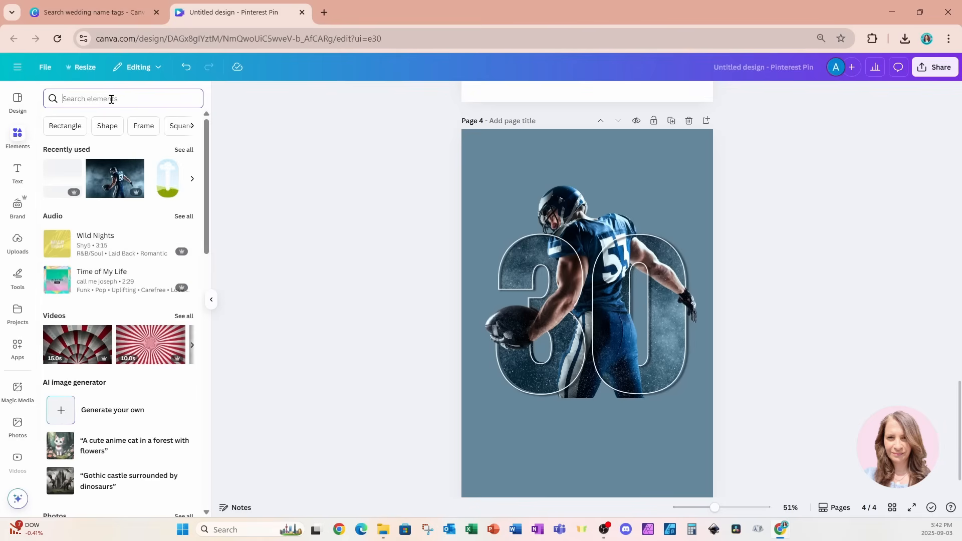
left_click(184, 150)
left_click(72, 358)
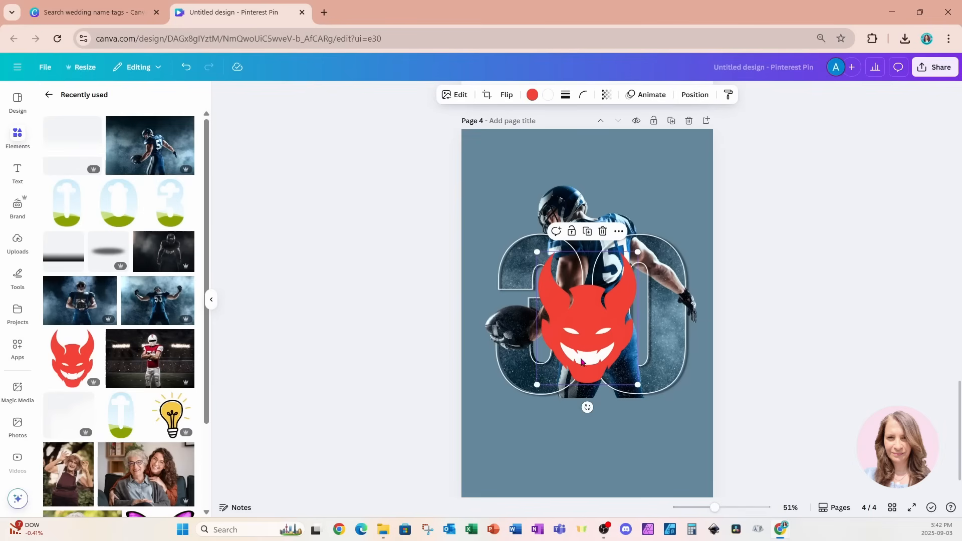
- Shrink the devil face and place it over the player's lower legs, between the bottoms of the 3 and 0
left_click_drag(581, 361, 587, 400)
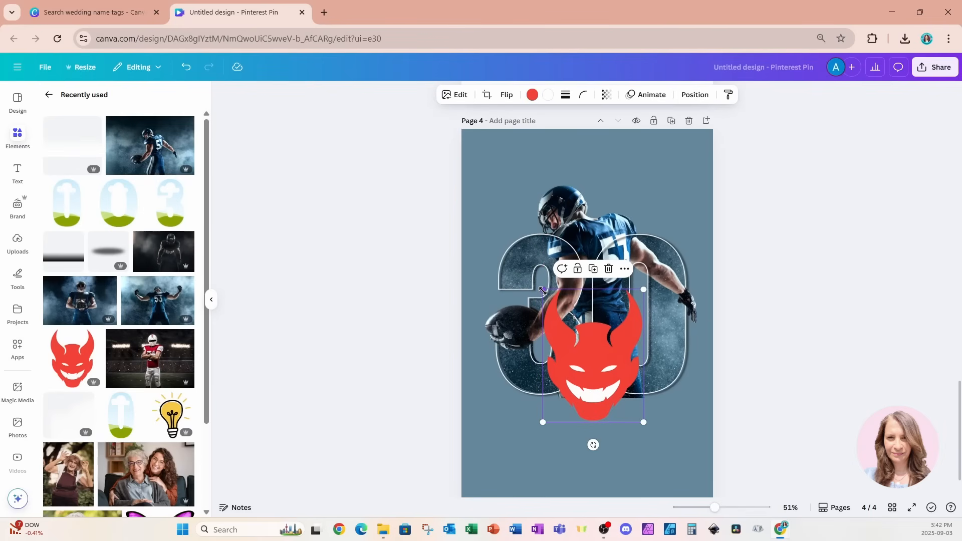
left_click_drag(543, 290, 596, 359)
left_click_drag(617, 396, 578, 381)
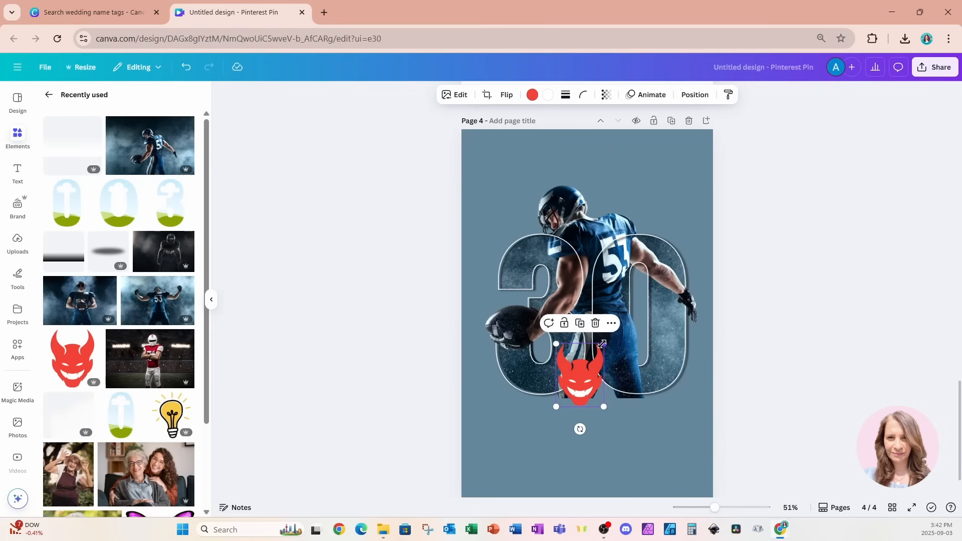
left_click_drag(602, 344, 626, 314)
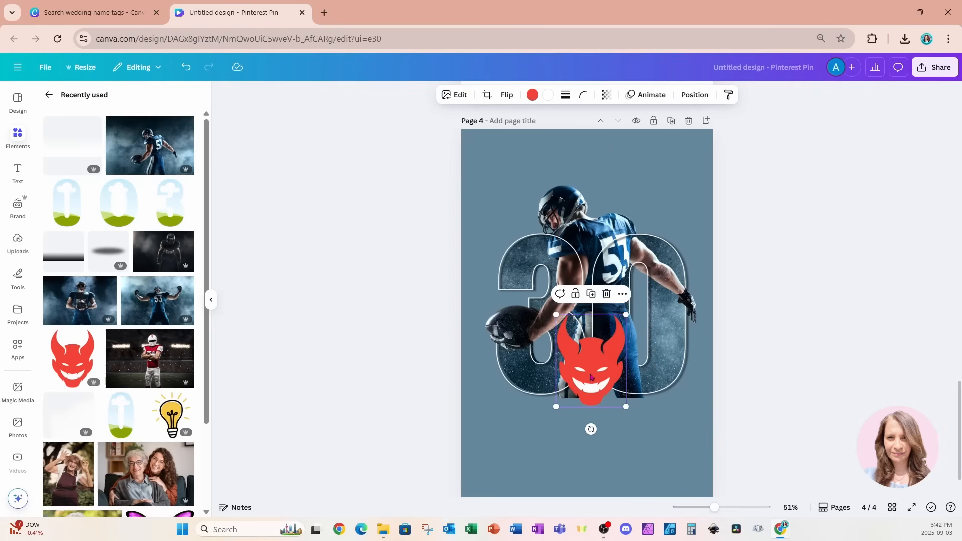
left_click_drag(590, 377, 586, 373)
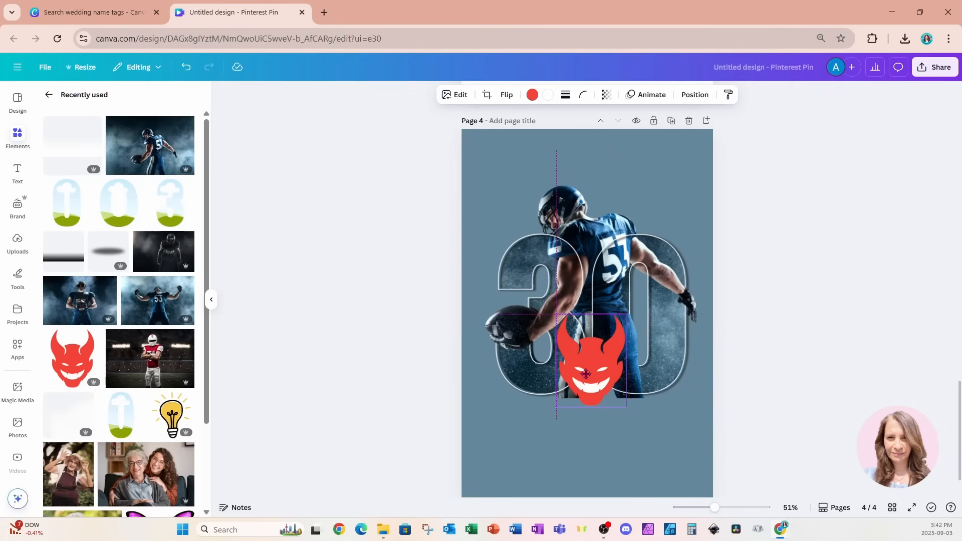
left_click_drag(586, 373, 585, 374)
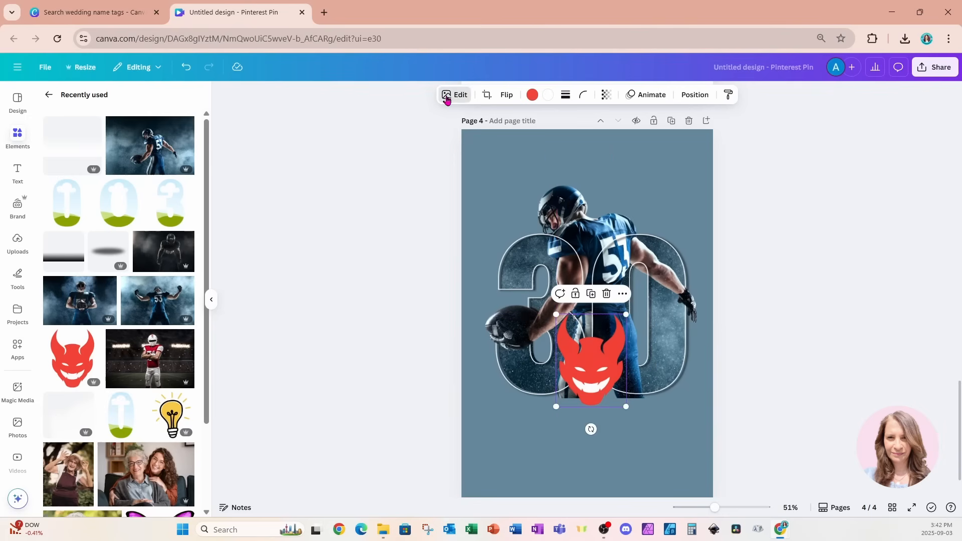
- Apply a custom Duotone effect to the devil face with #2F566C as the shadows color
left_click(453, 94)
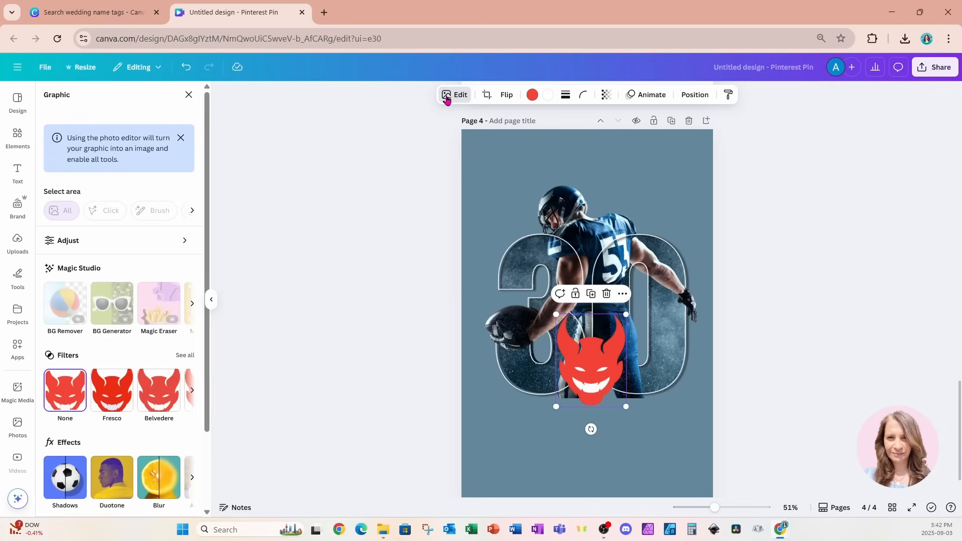
left_click(119, 487)
left_click(67, 206)
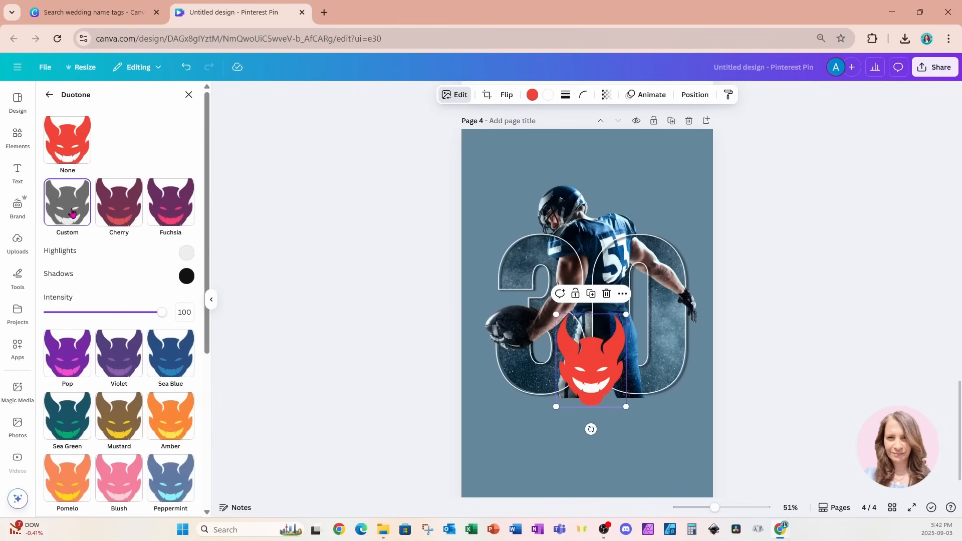
left_click(187, 277)
left_click(317, 382)
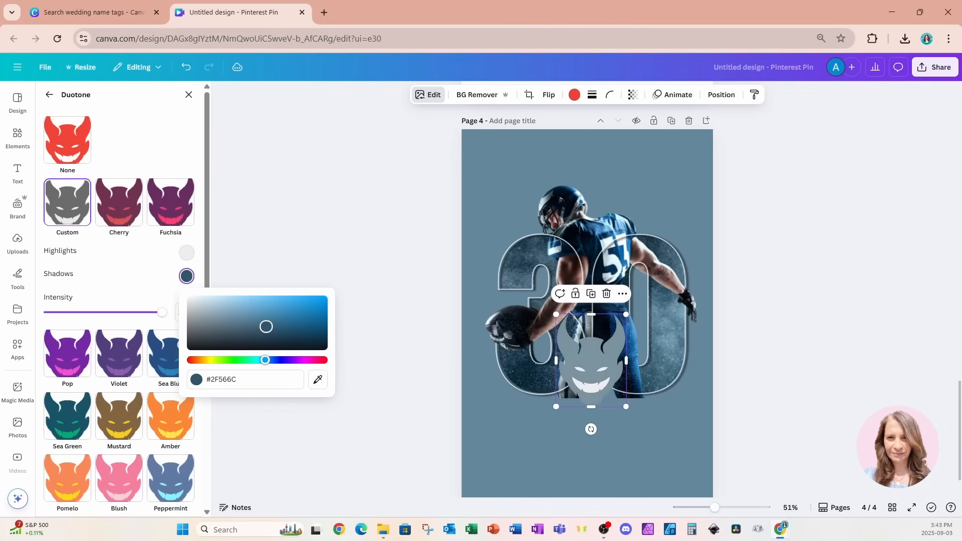
- Add an Outline shadow to the devil face and make its color white, #FFFFFF
left_click(49, 94)
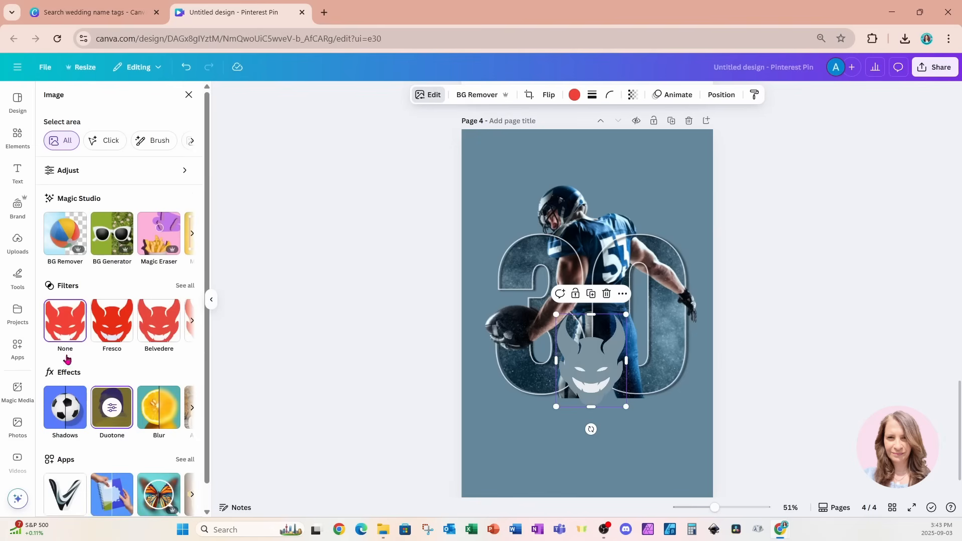
left_click(70, 418)
left_click(175, 224)
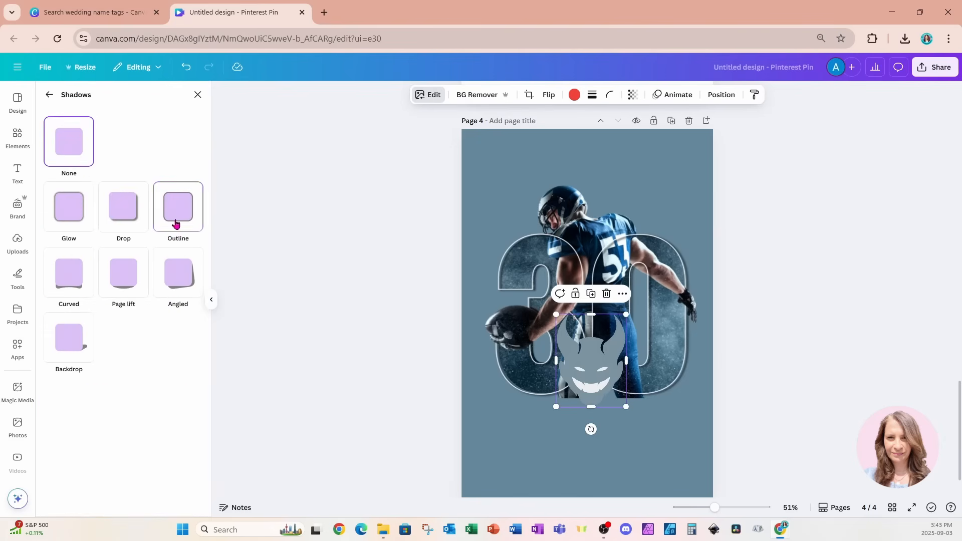
left_click(195, 426)
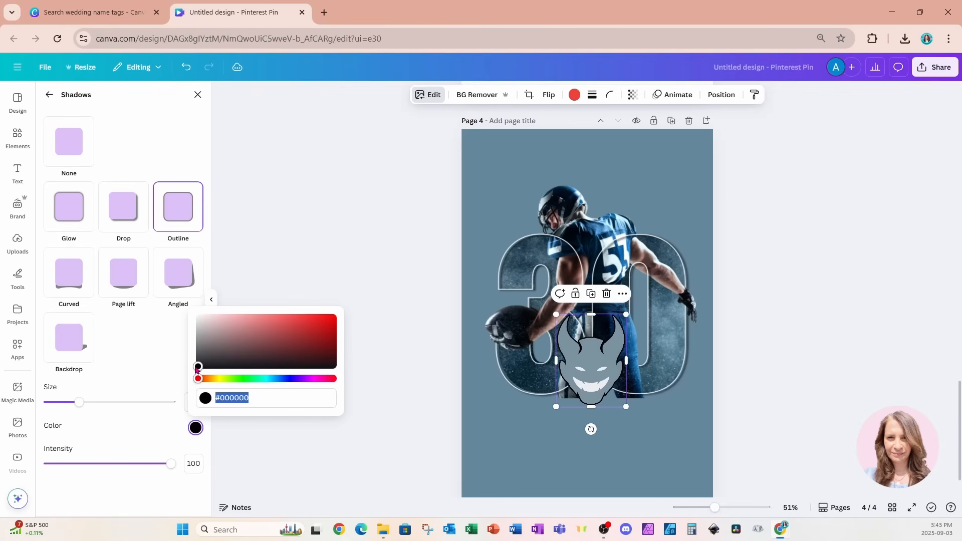
left_click_drag(197, 366, 196, 305)
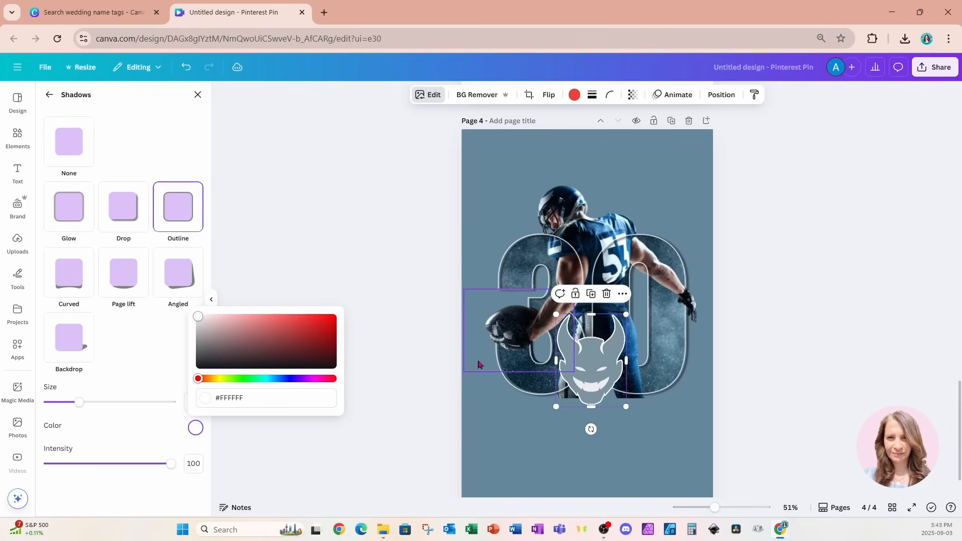
- Crop the full player's lower edge up so no leg shows below the digits beside the devil face
left_click(498, 451)
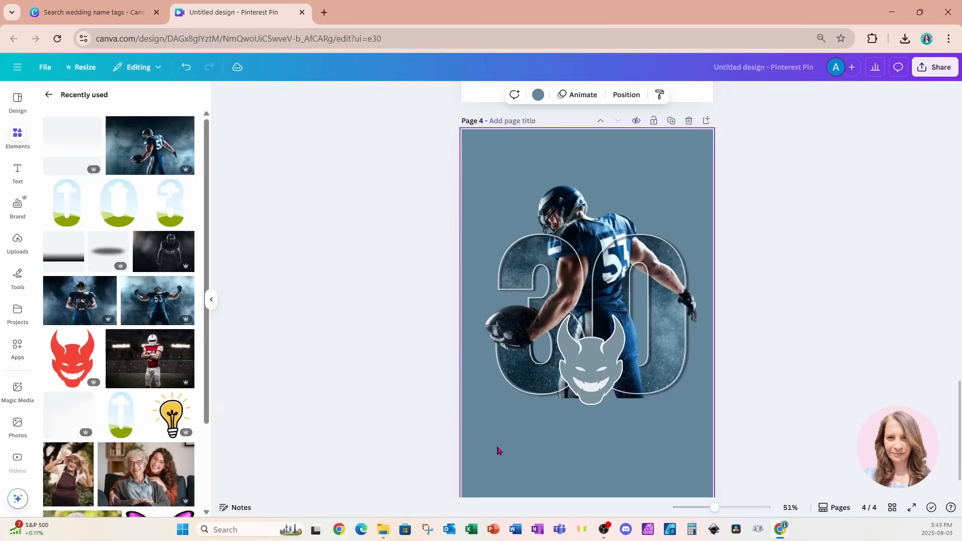
left_click(623, 103)
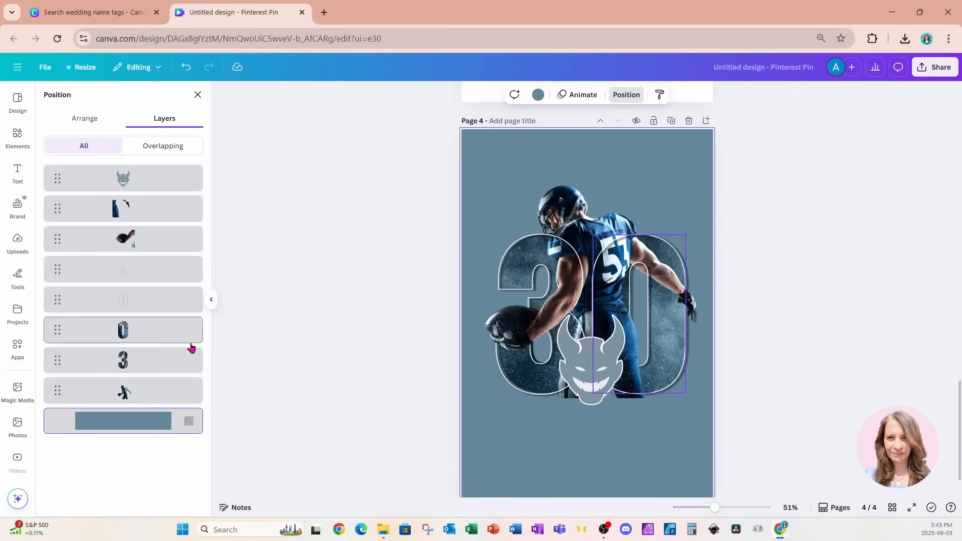
left_click(140, 396)
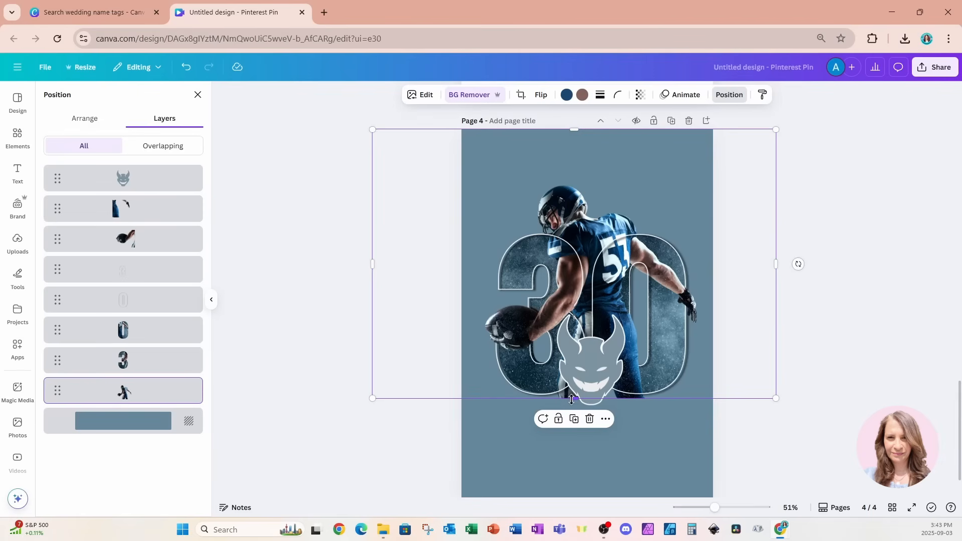
left_click_drag(571, 399, 572, 384)
left_click(518, 452)
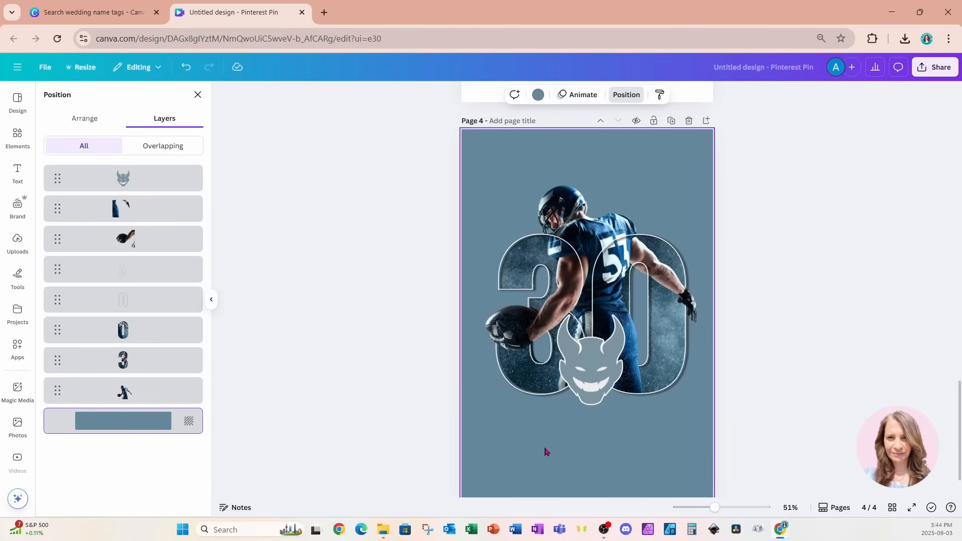
- Duplicate page 4 and give the full player on the copy a white #FFFFFF Glow shadow
left_click(555, 400)
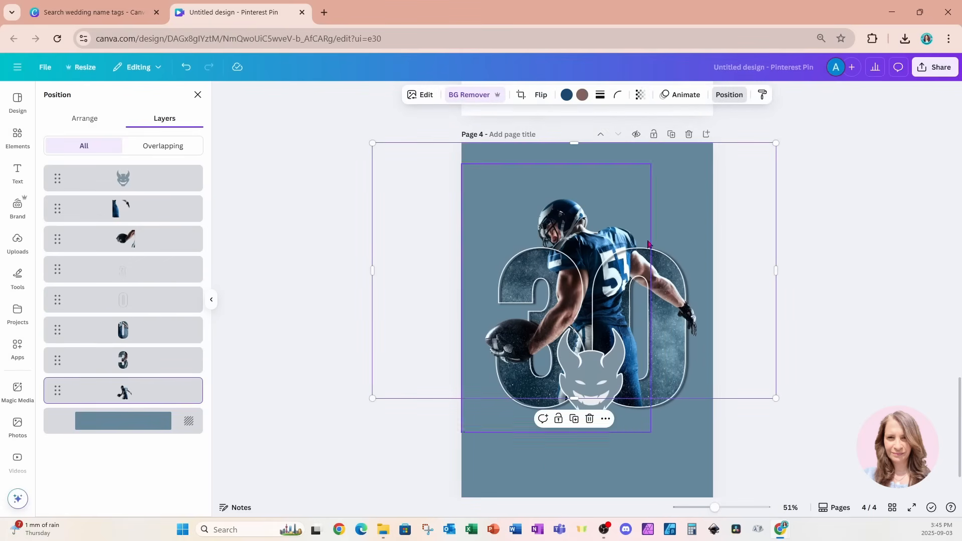
left_click(671, 133)
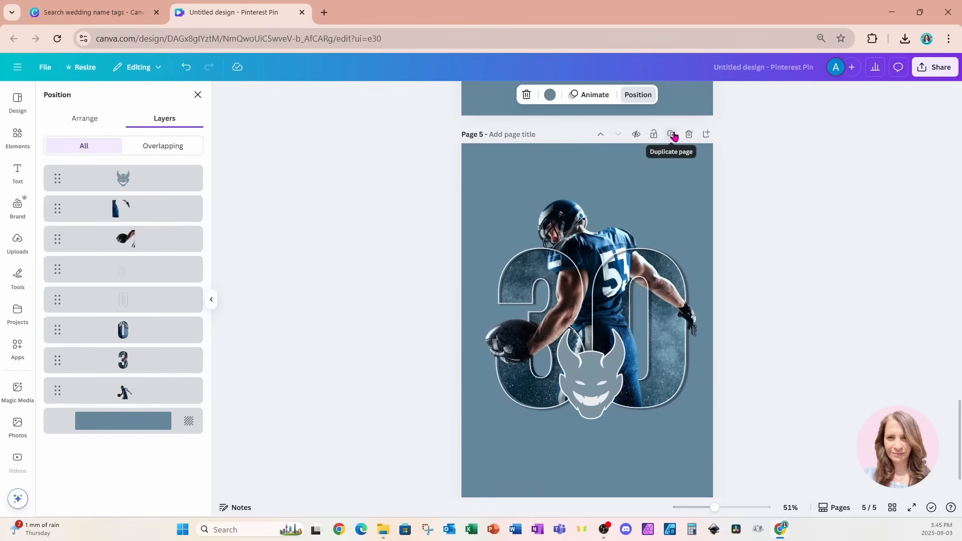
left_click(151, 394)
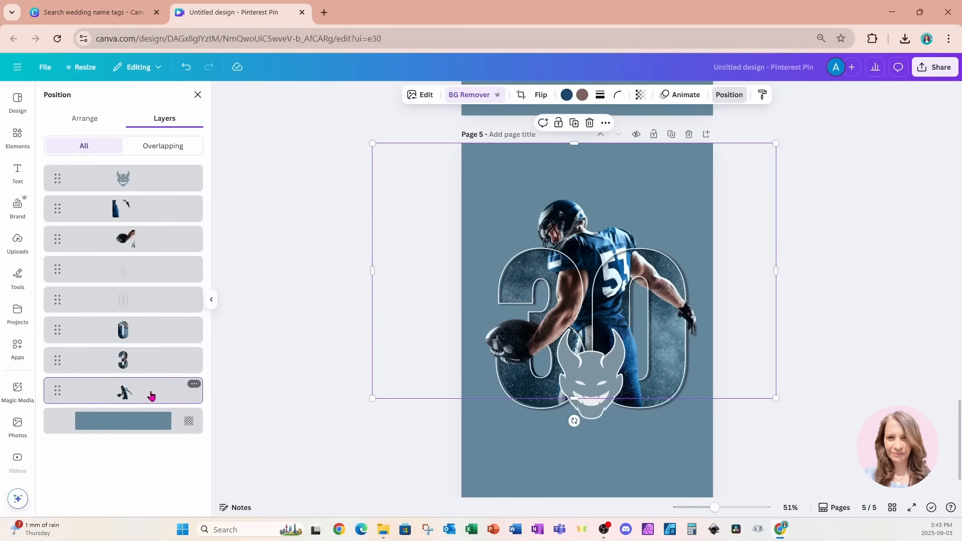
left_click(416, 98)
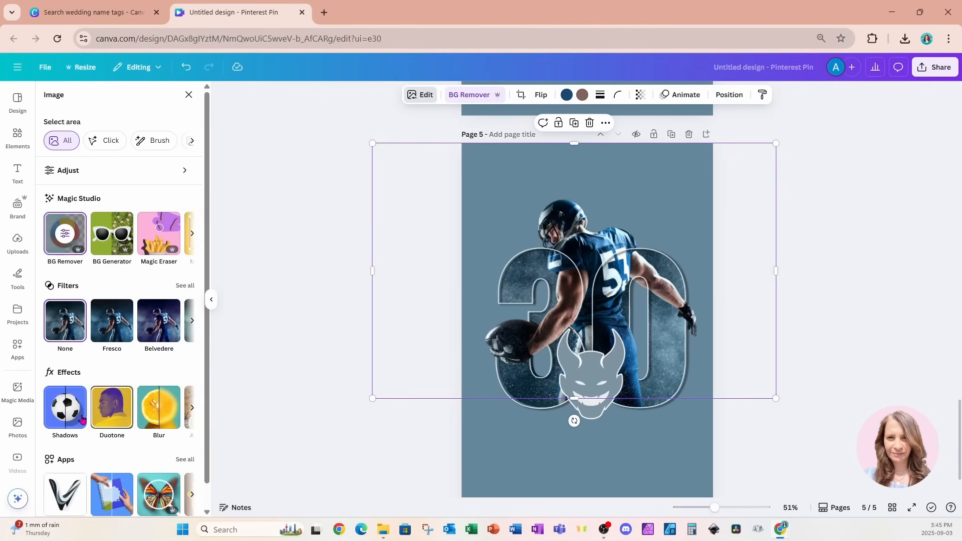
left_click(66, 408)
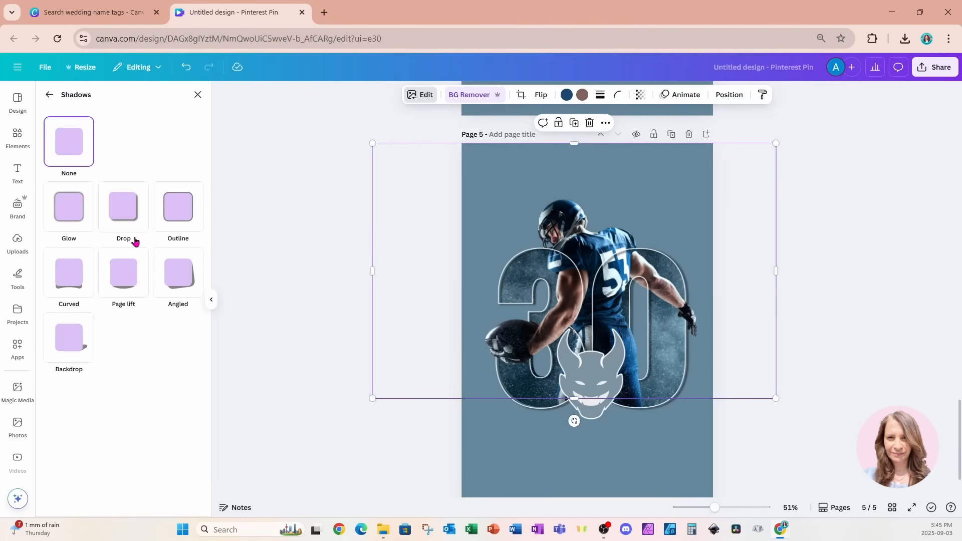
left_click(72, 212)
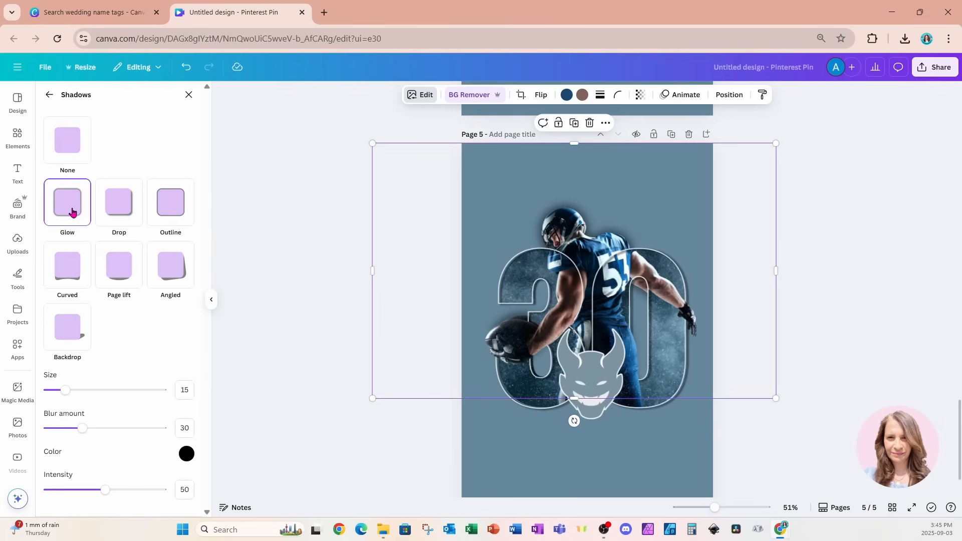
left_click(186, 453)
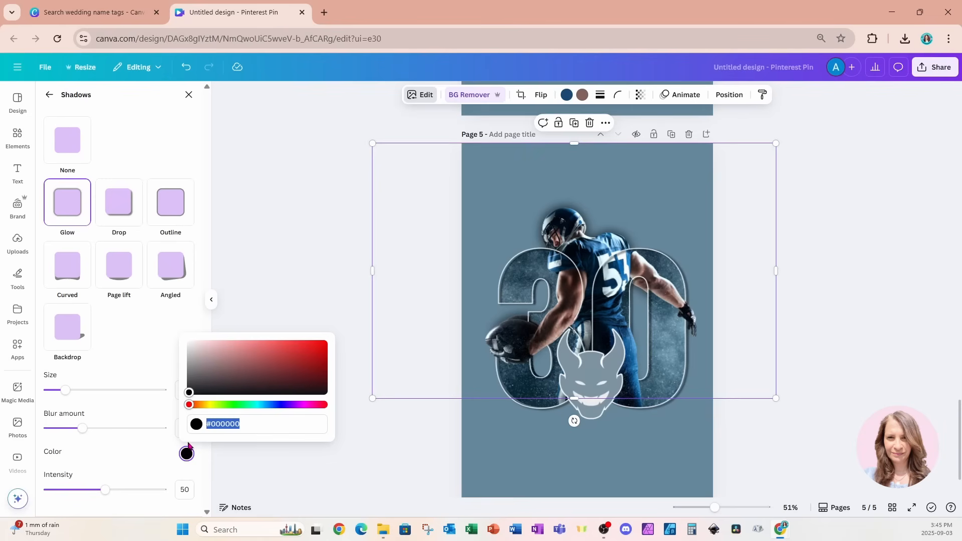
left_click_drag(193, 398, 171, 340)
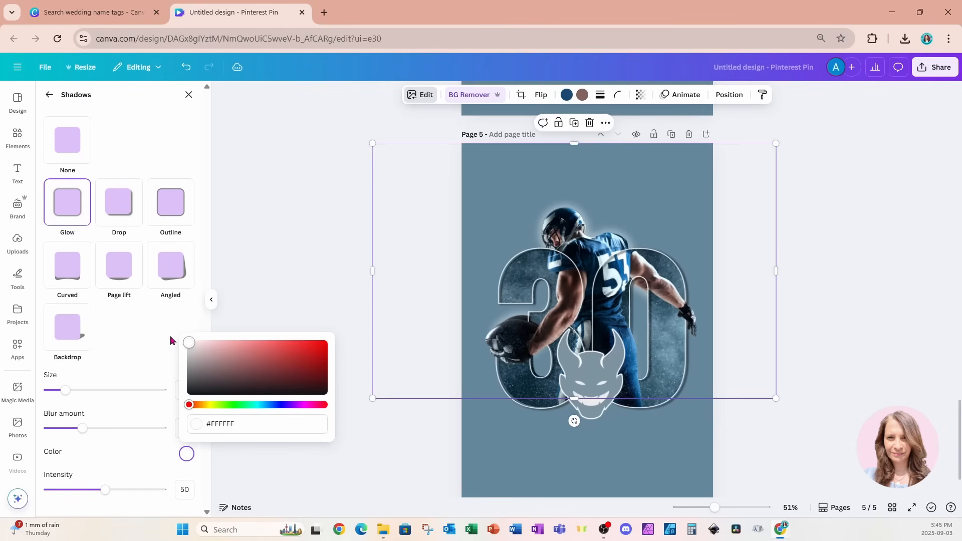
- Set the player's glow to intensity 95, size 9 and blur amount 26
left_click_drag(104, 490, 157, 498)
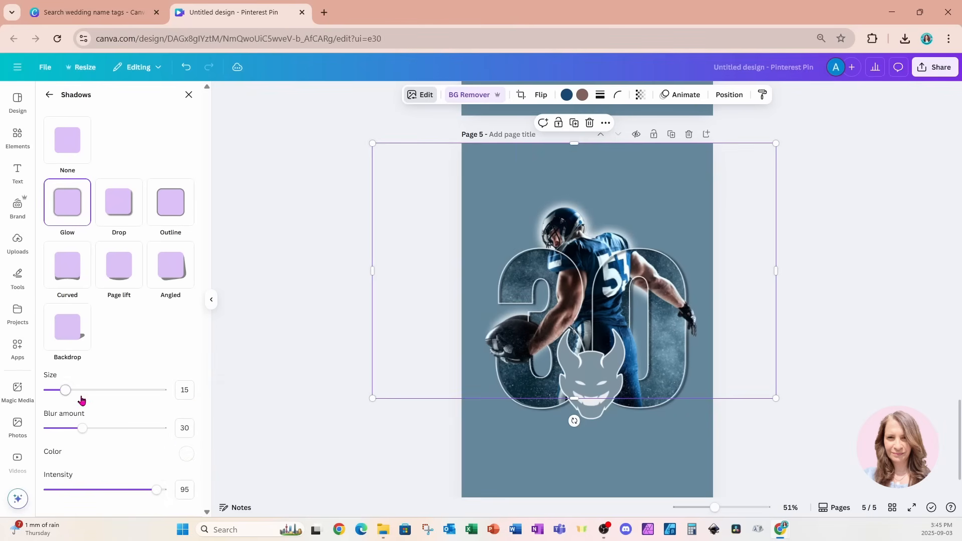
left_click_drag(68, 393, 58, 393)
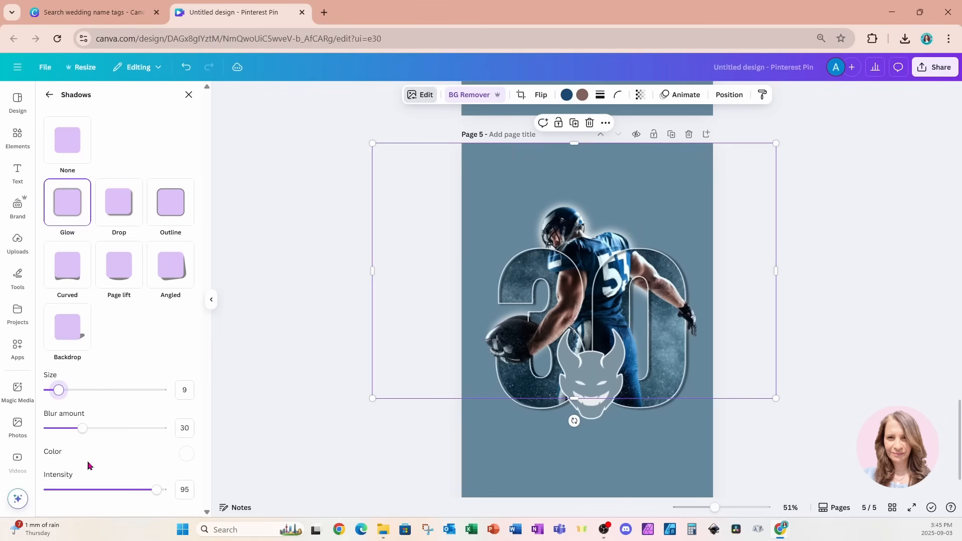
left_click_drag(81, 430, 78, 434)
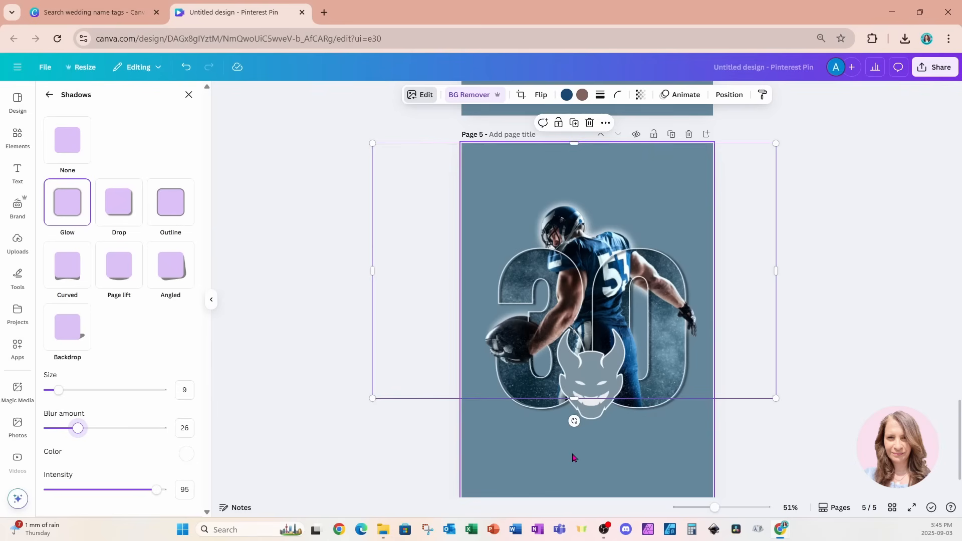
- Crop the full player's empty side areas and enlarge it slightly to line up with the arm and hand pieces
left_click_drag(372, 266, 451, 269)
left_click_drag(776, 275, 727, 275)
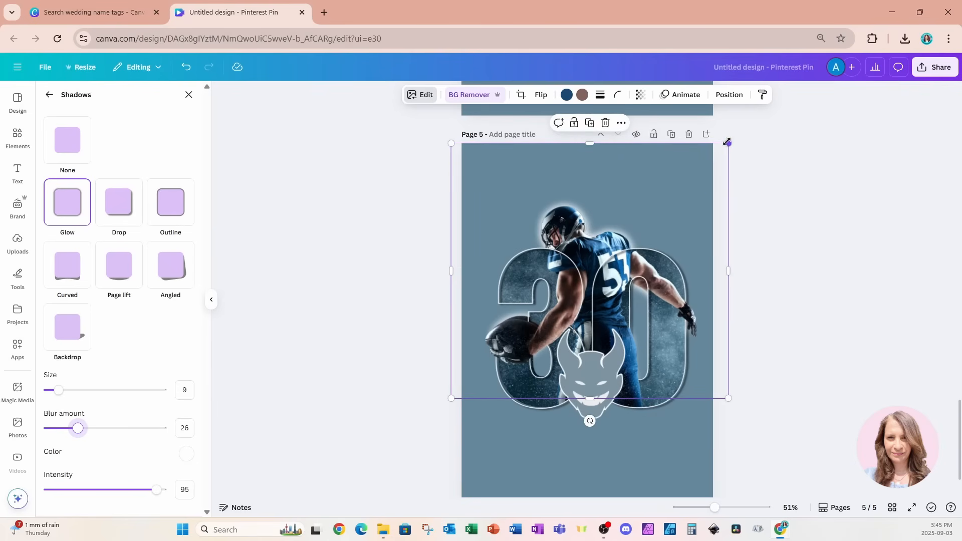
left_click_drag(728, 141, 732, 138)
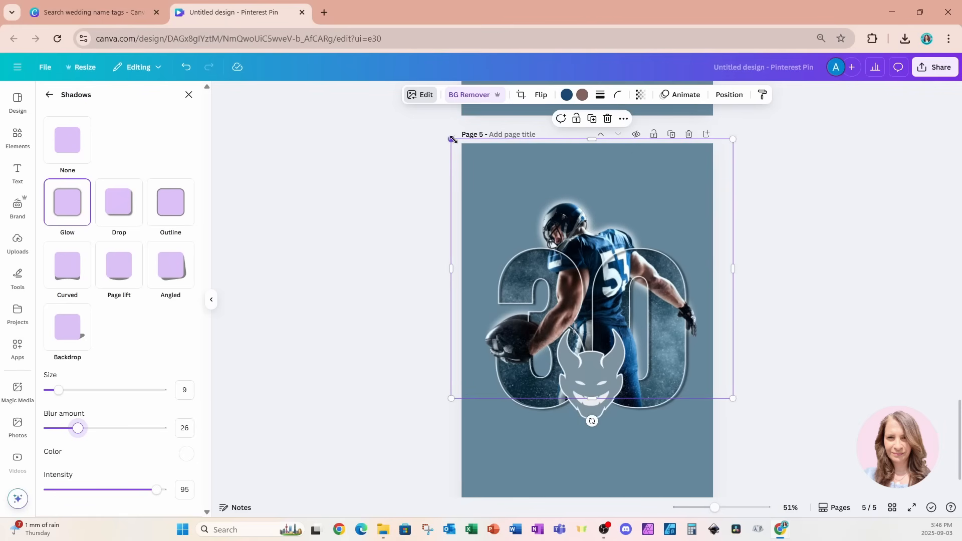
left_click_drag(451, 139, 450, 135)
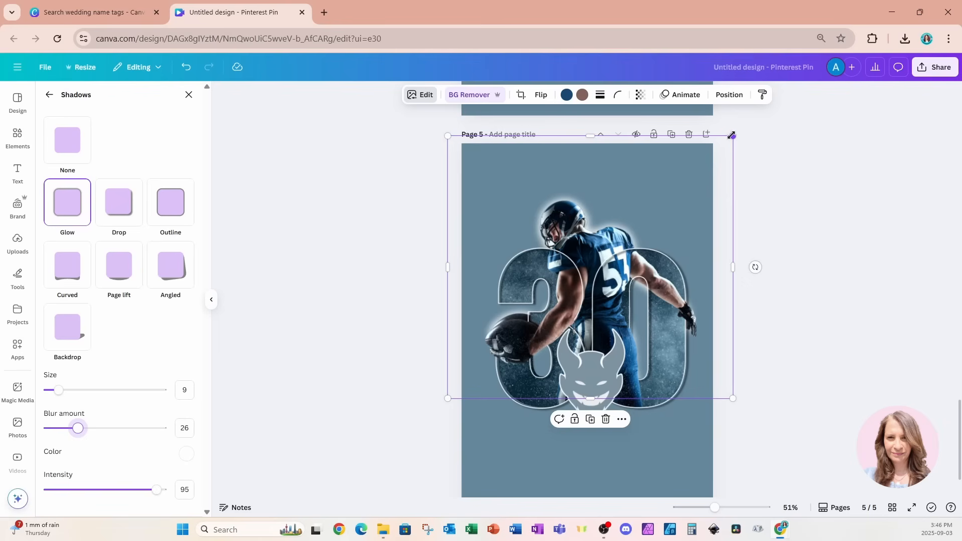
- Enlarge the full player on page 5 very slightly from its upper corner and deselect it
left_click_drag(732, 134, 735, 133)
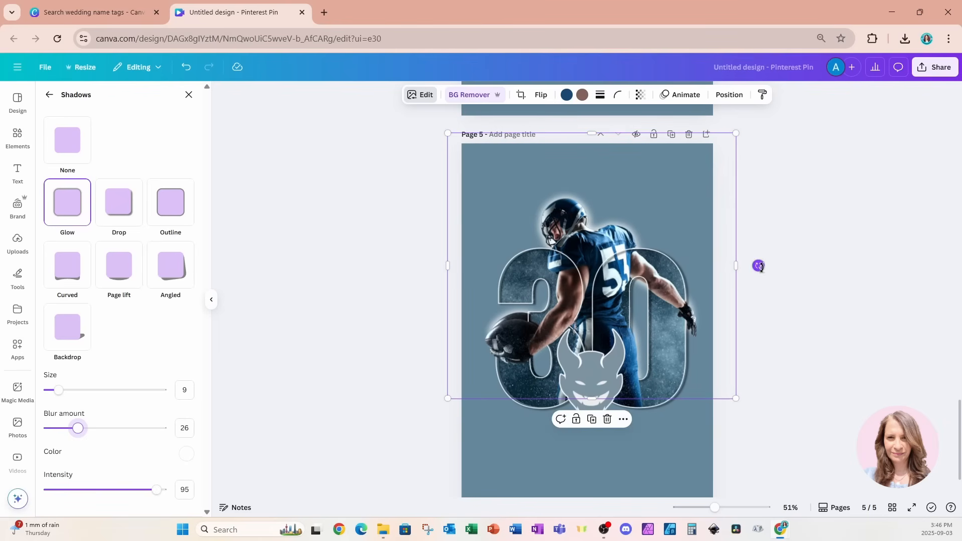
left_click(787, 220)
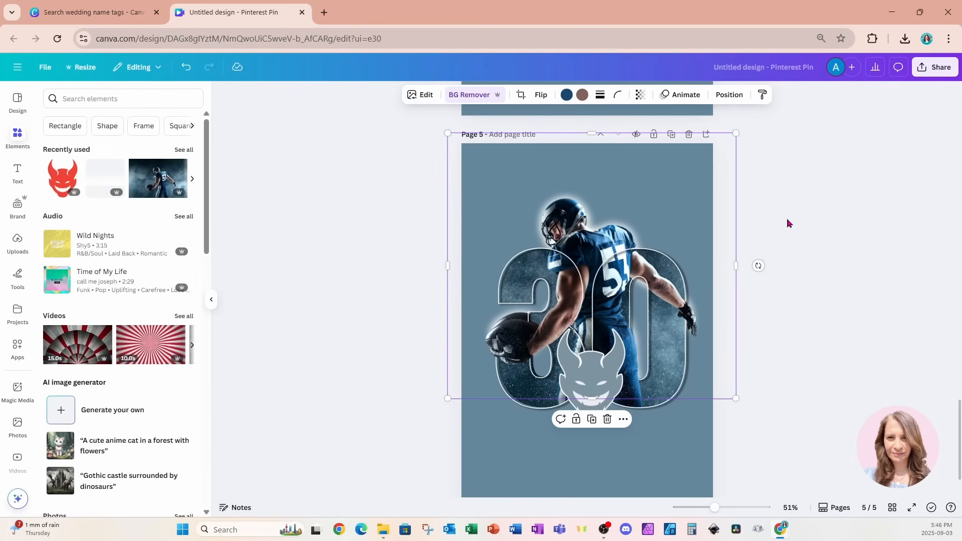
left_click(762, 153)
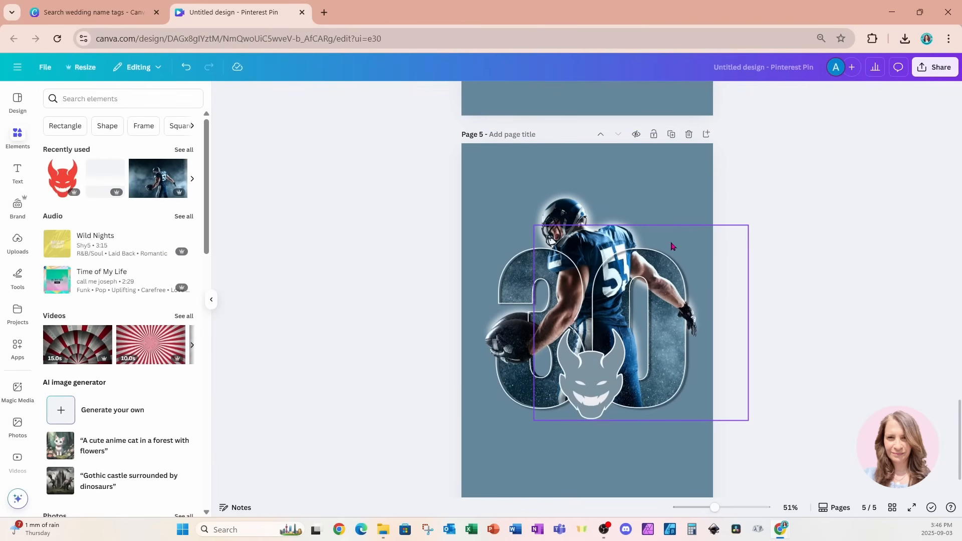
- Review the designs on pages 3, 4 and 5, comparing the player with and without the white glow
scroll(603, 249, "up", 5)
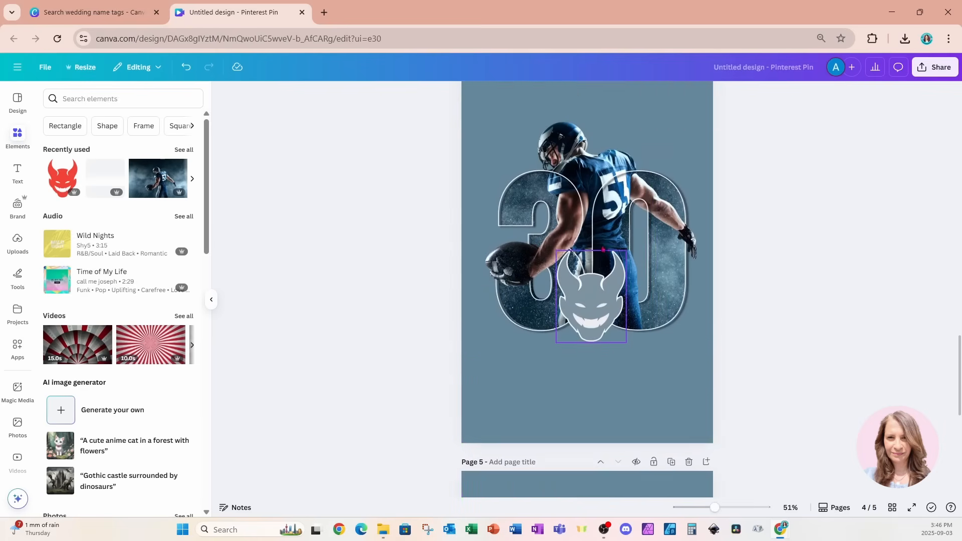
scroll(602, 249, "up", 5)
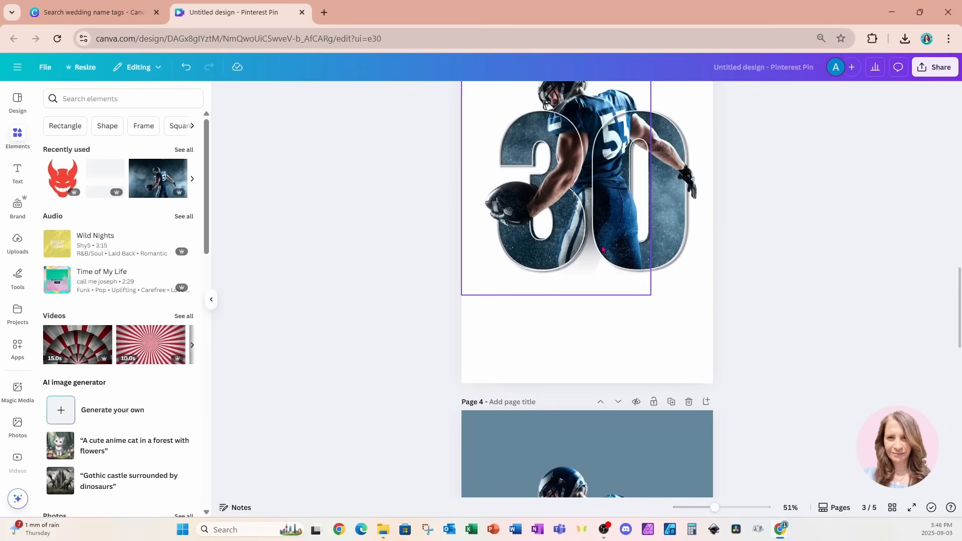
scroll(603, 249, "down", 5)
scroll(604, 249, "up", 2)
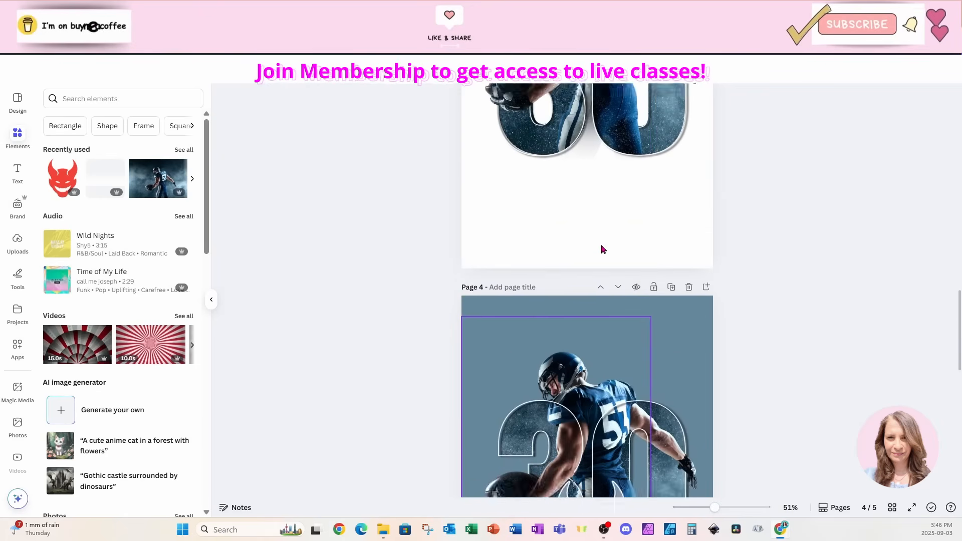
scroll(604, 306, "down", 10)
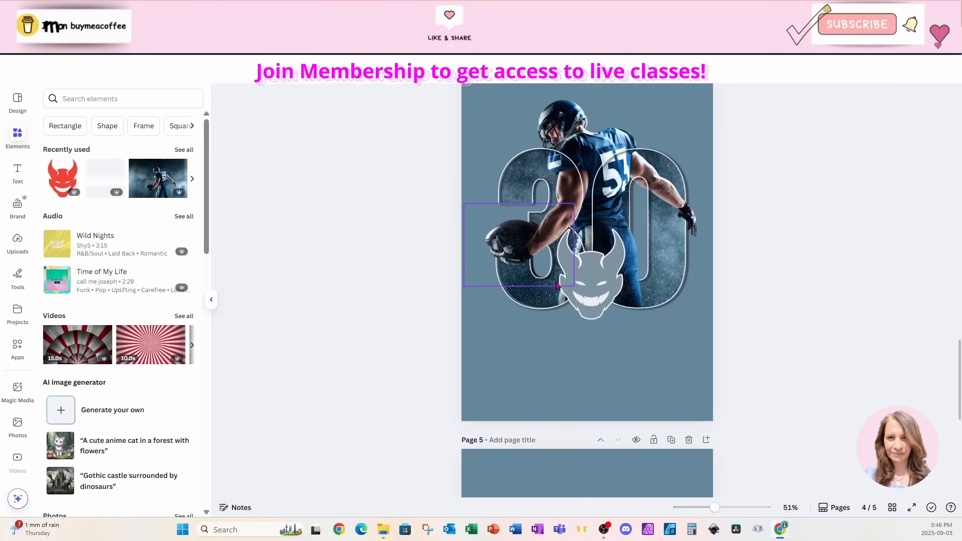
scroll(582, 284, "down", 3)
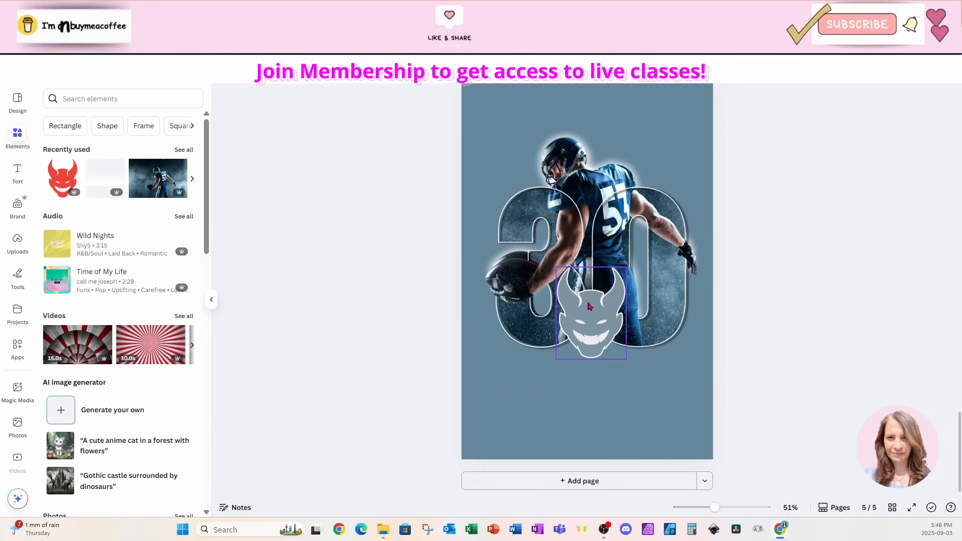
- Duplicate page 5 and add the recently used photo of the number 53 player with raised arms to the copy
scroll(632, 256, "up", 3)
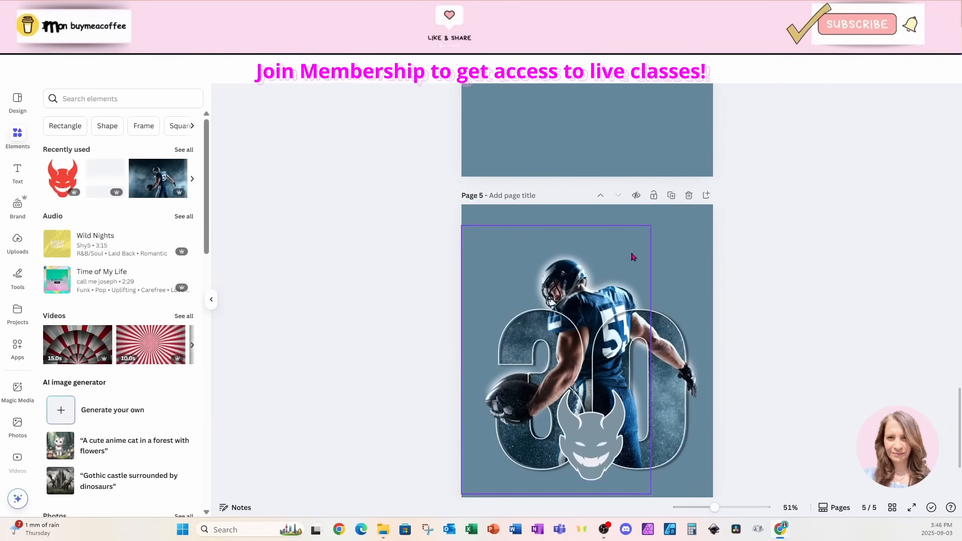
left_click(670, 196)
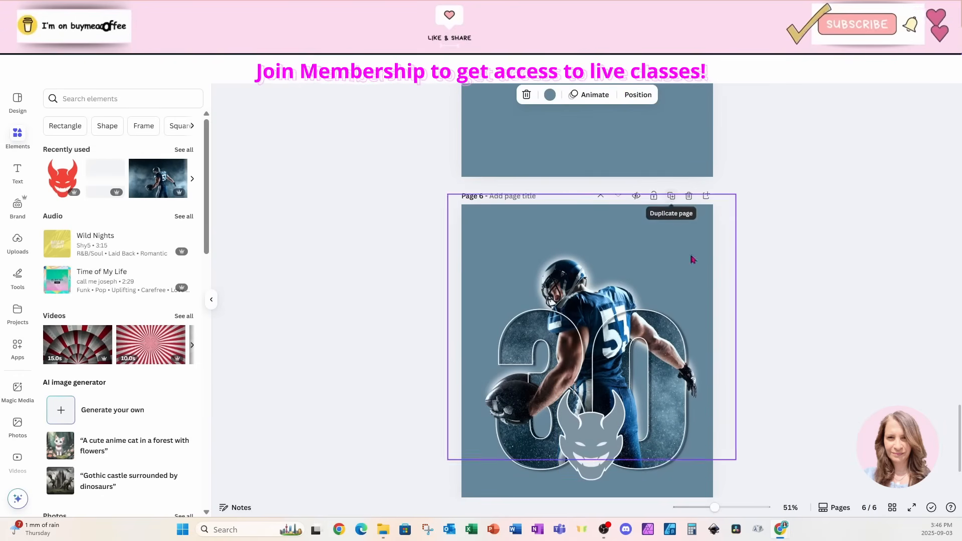
scroll(696, 300, "down", 2)
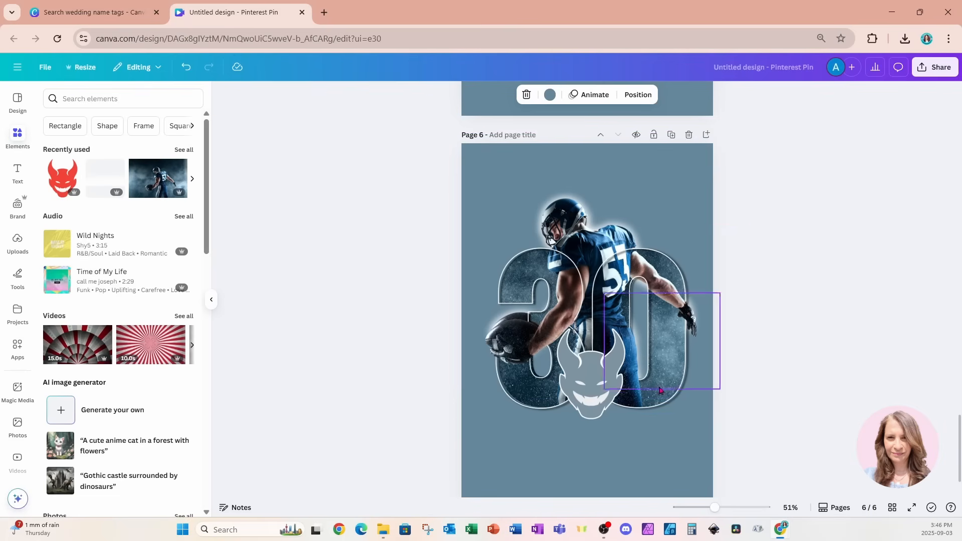
left_click(666, 461)
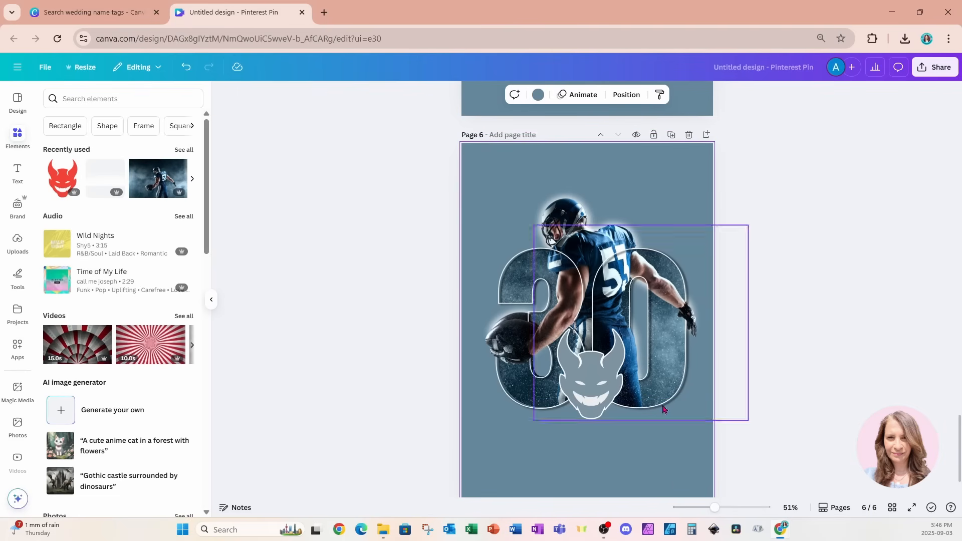
left_click(179, 151)
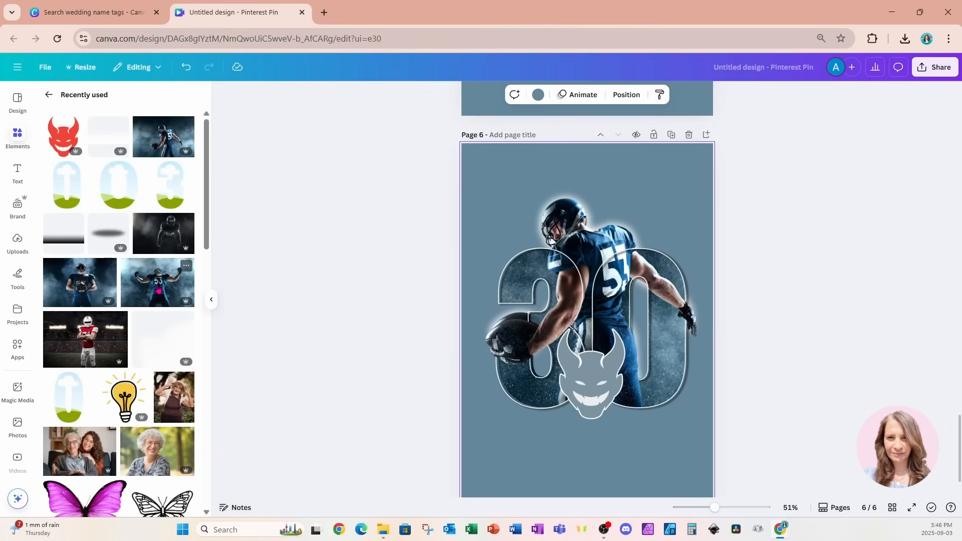
left_click(158, 289)
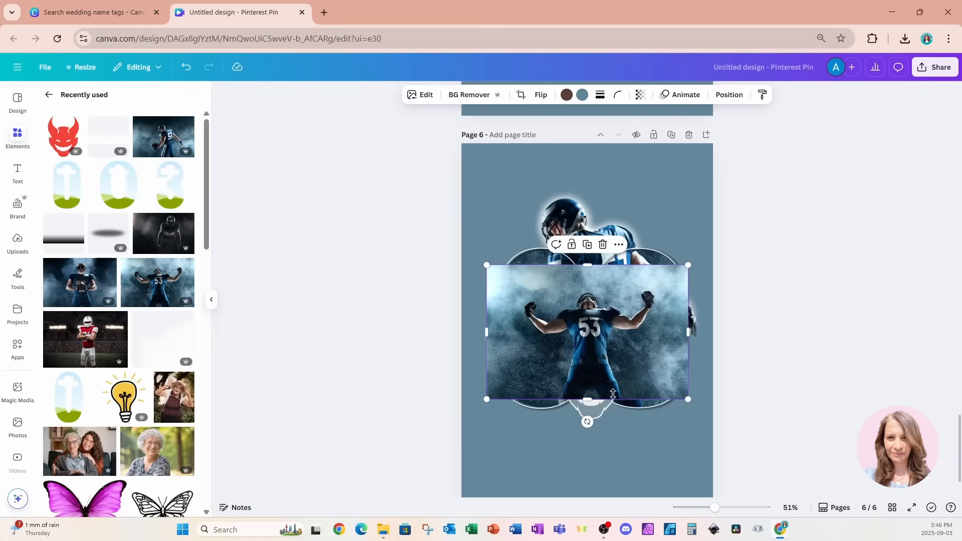
- Enlarge the raised-arms photo past both page sides and position it over the upper page so both fists fit inside
left_click_drag(660, 385, 924, 438)
left_click_drag(846, 369, 737, 300)
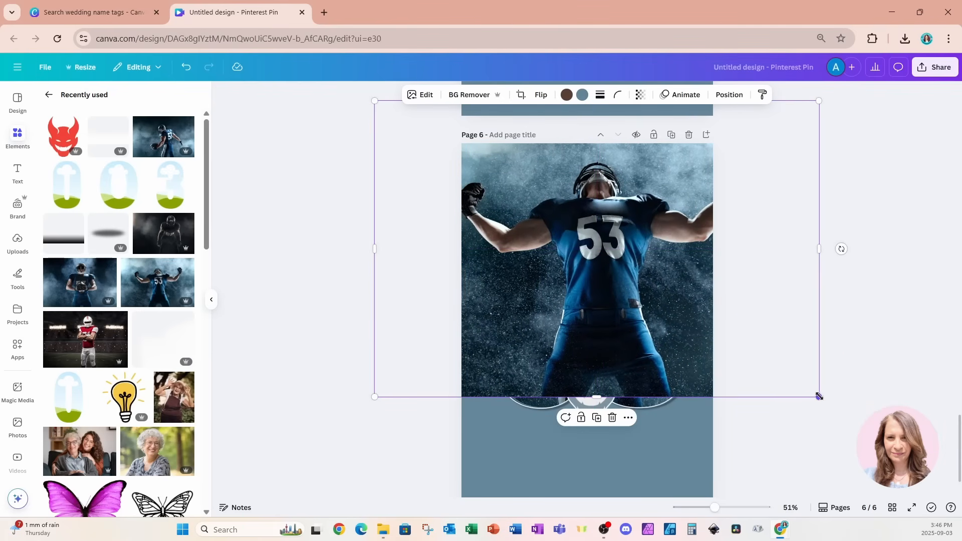
left_click_drag(818, 396, 751, 347)
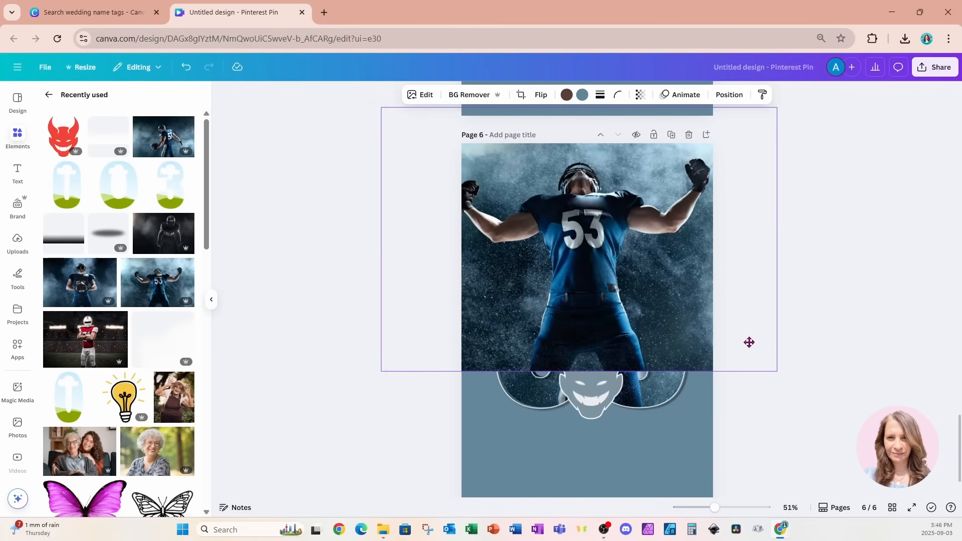
left_click_drag(380, 372, 400, 364)
left_click_drag(734, 274, 728, 278)
left_click_drag(772, 366, 738, 326)
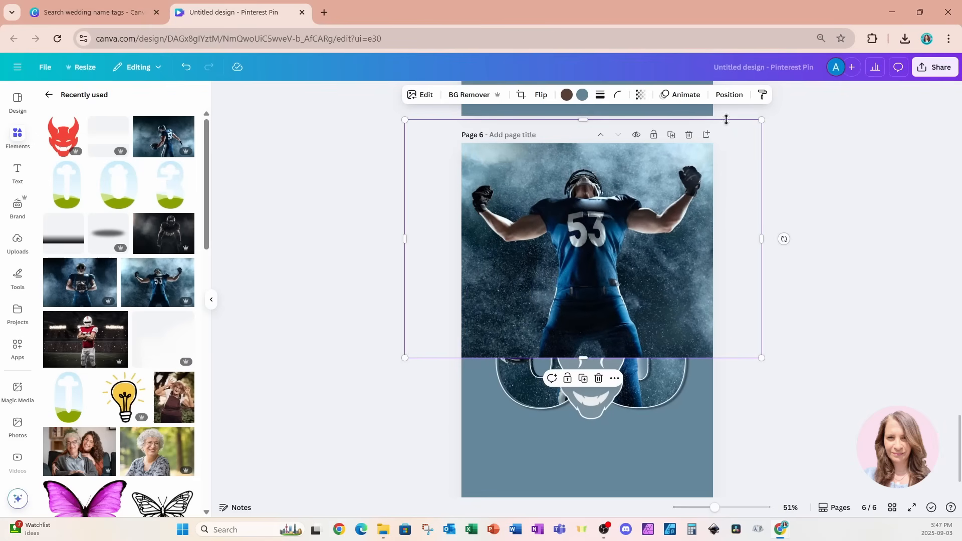
- Send the raised-arms photo behind the full player, directly above the page background, and nudge it up slightly
left_click(727, 96)
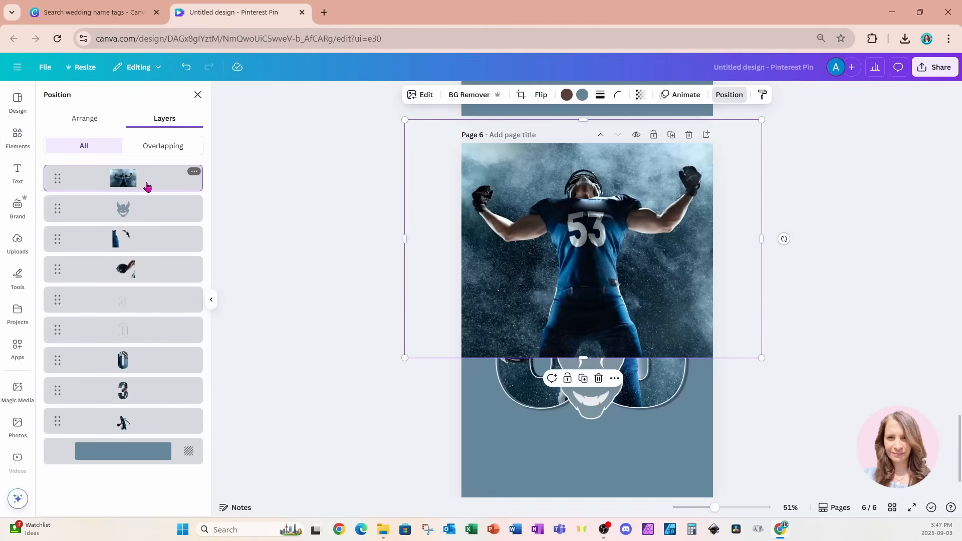
left_click_drag(146, 185, 148, 441)
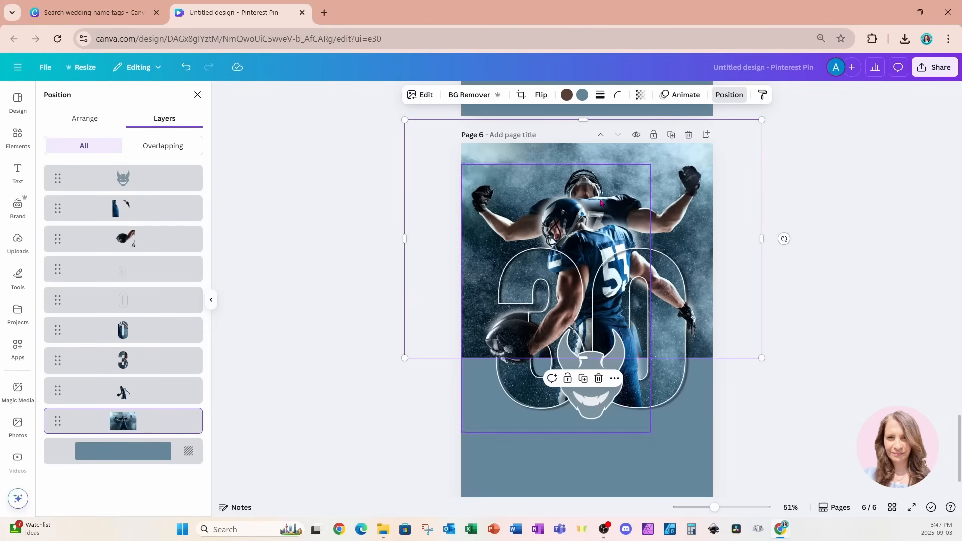
left_click_drag(741, 203, 734, 189)
- Select every layer from the devil face through the full player and shift them down slightly together
left_click(112, 179)
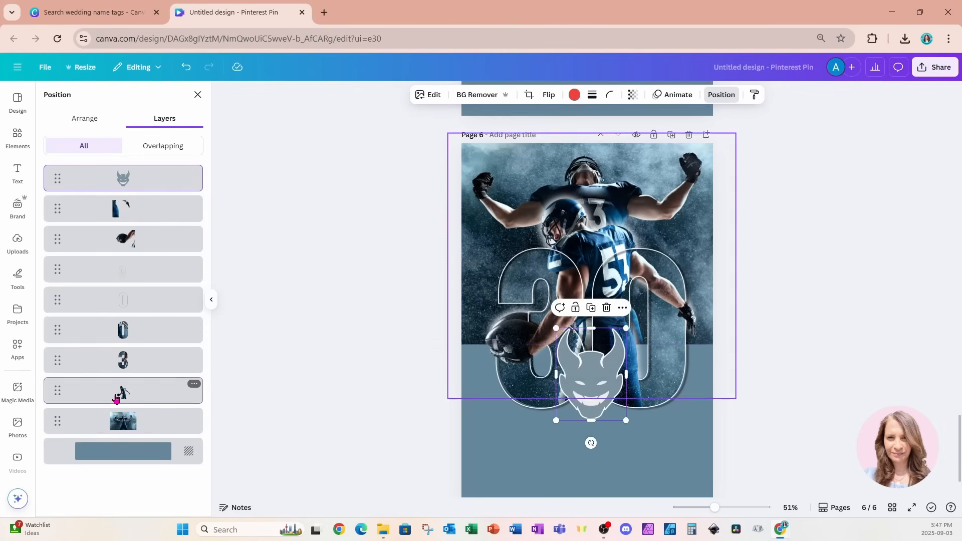
left_click(125, 391, "shift")
left_click_drag(501, 181, 499, 196)
- Add the recently used photo of the dark-uniformed player, remove its background and place it left of the central player
left_click(17, 136)
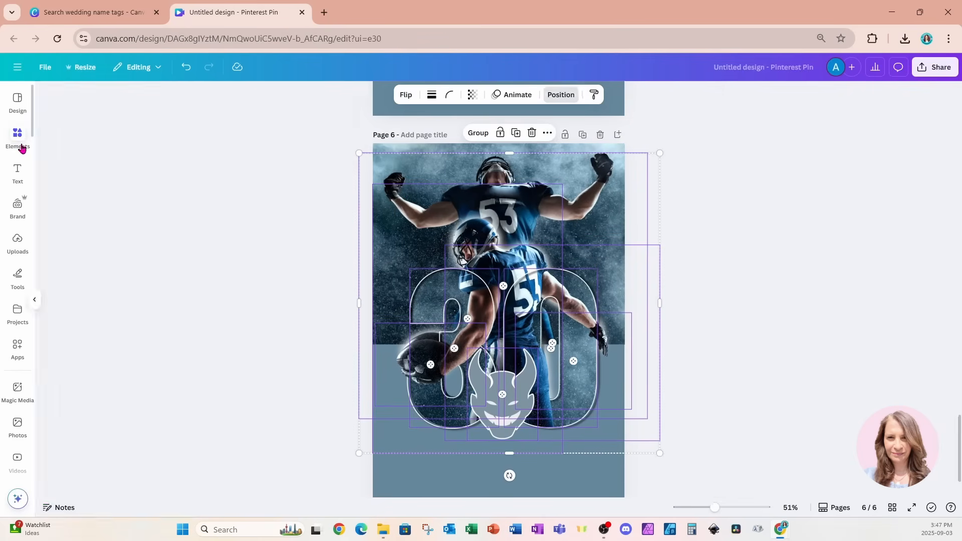
left_click(184, 151)
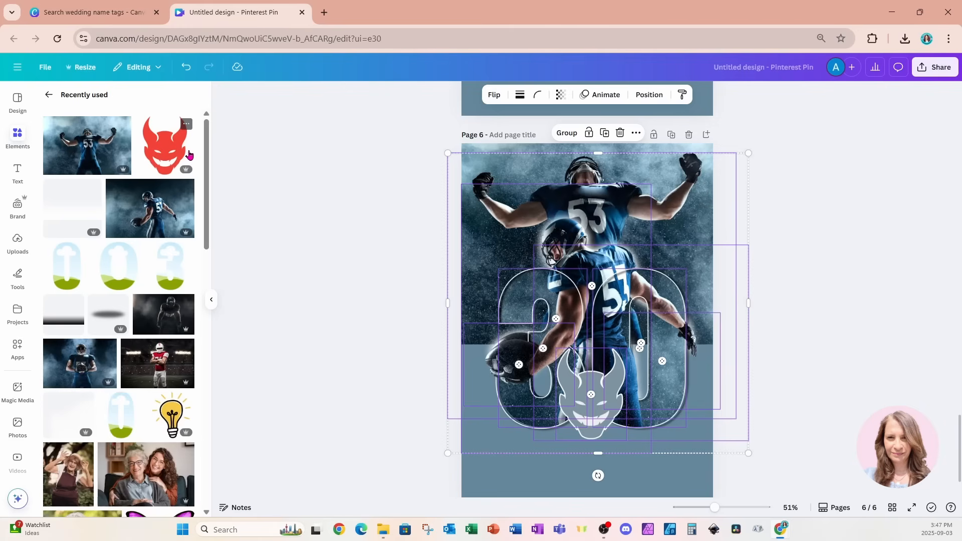
scroll(186, 166, "down", 3)
left_click(186, 181)
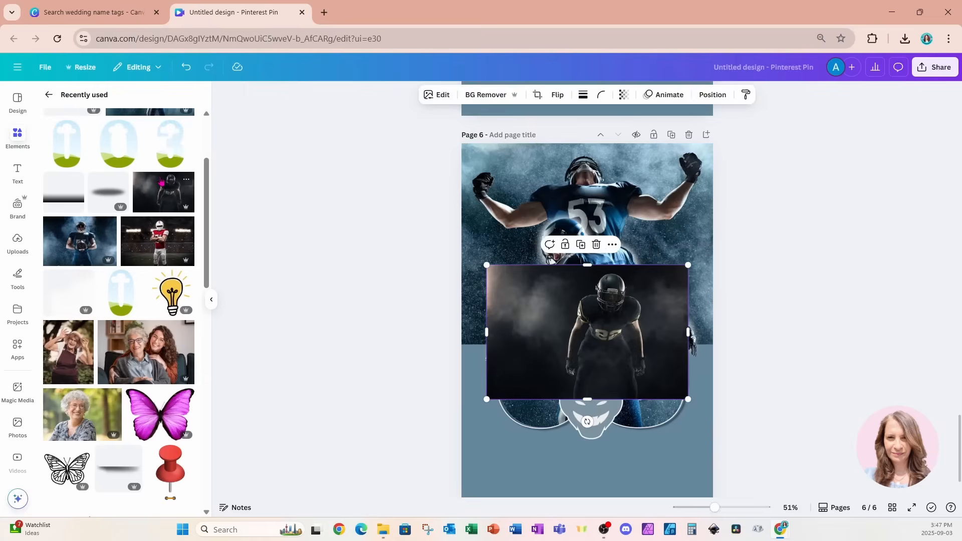
left_click(469, 94)
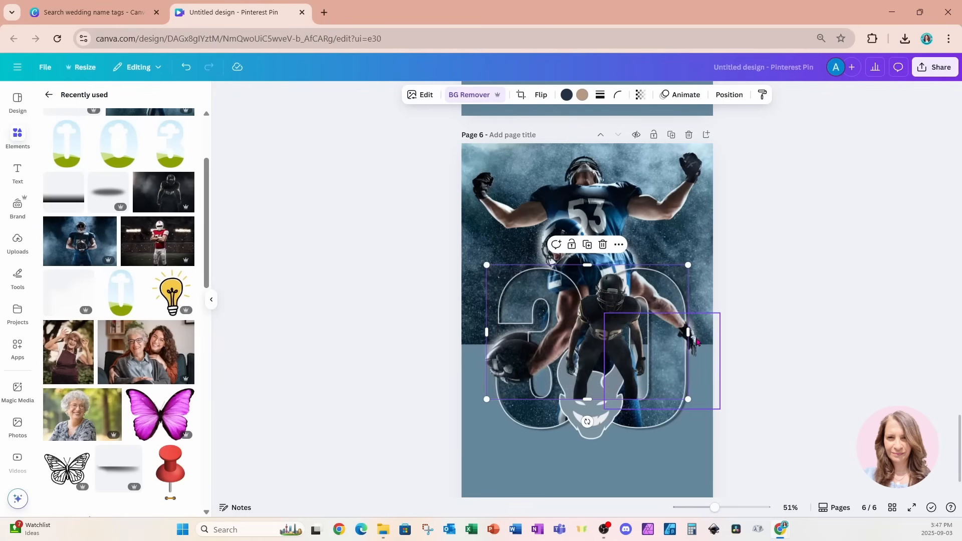
left_click_drag(664, 319, 570, 272)
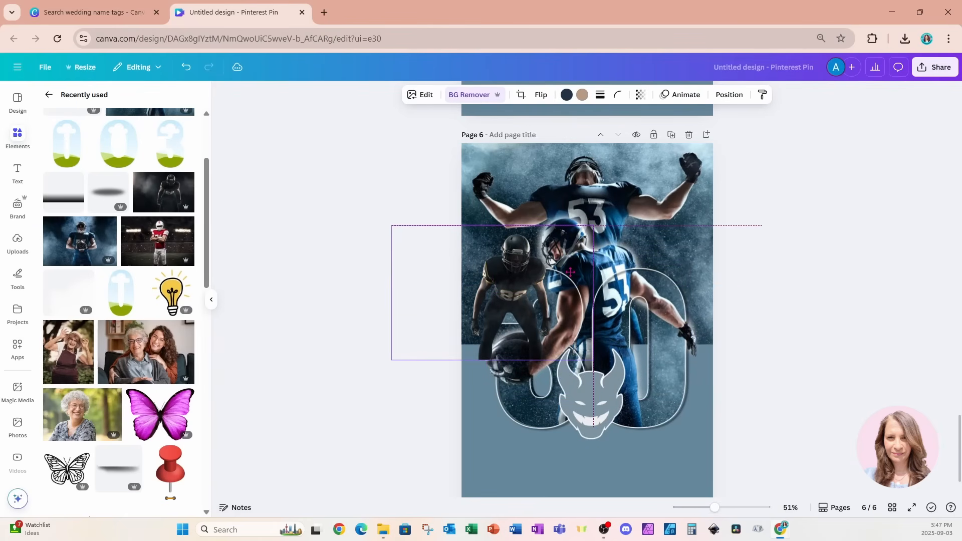
- Add the photo of the blue-uniformed player with hands together, place it right of the central player and remove its background
left_click(91, 303)
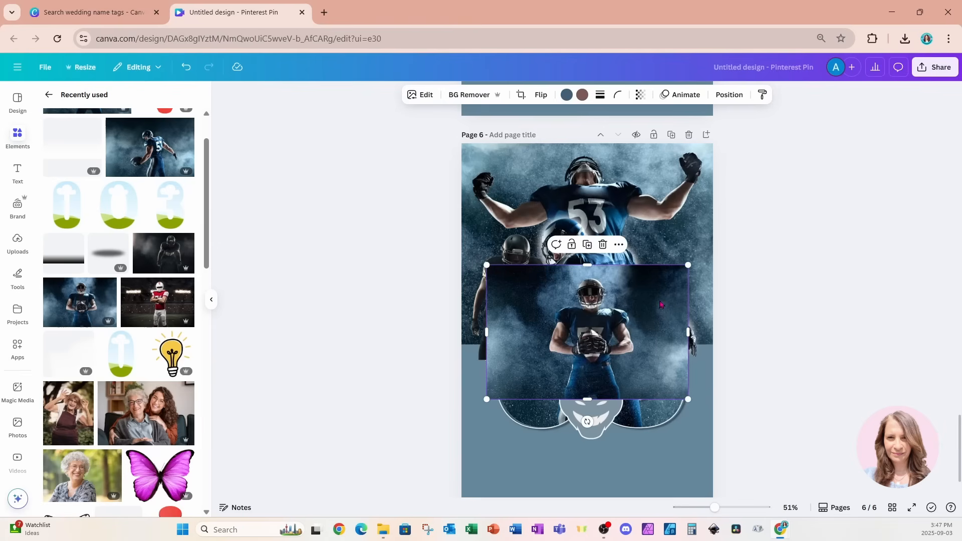
left_click_drag(659, 304, 725, 244)
left_click(483, 96)
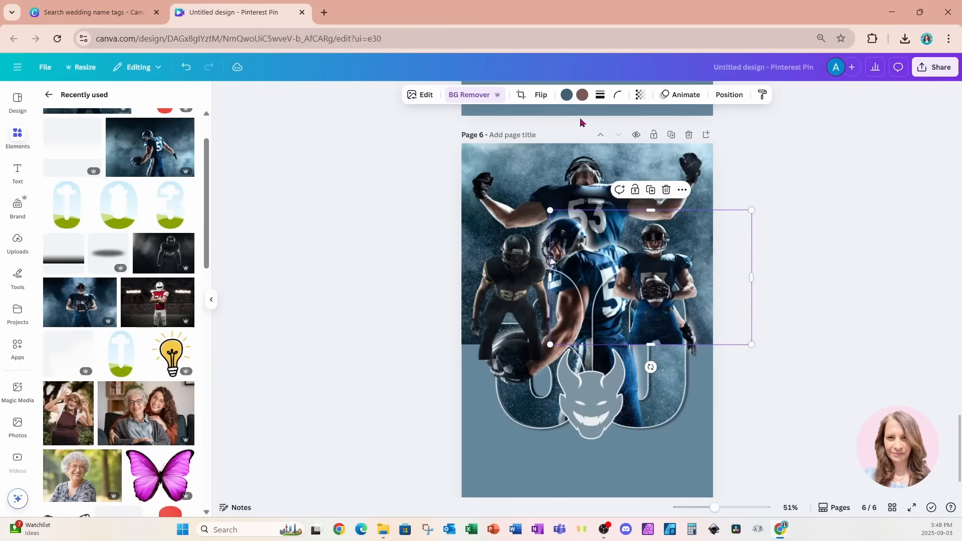
- Move both side players' layers together behind the full player, just above the raised-arms photo
left_click(730, 95)
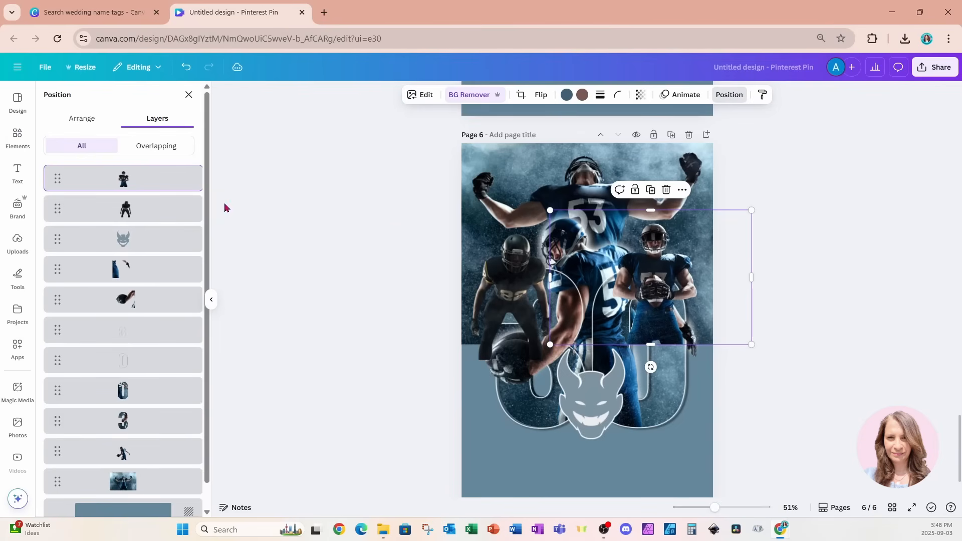
left_click(150, 214, "shift")
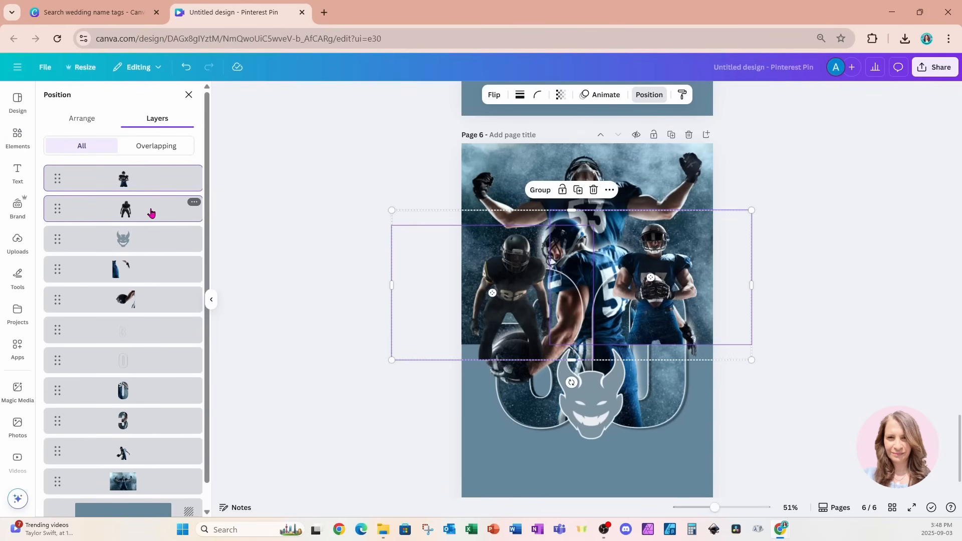
left_click_drag(151, 213, 146, 464)
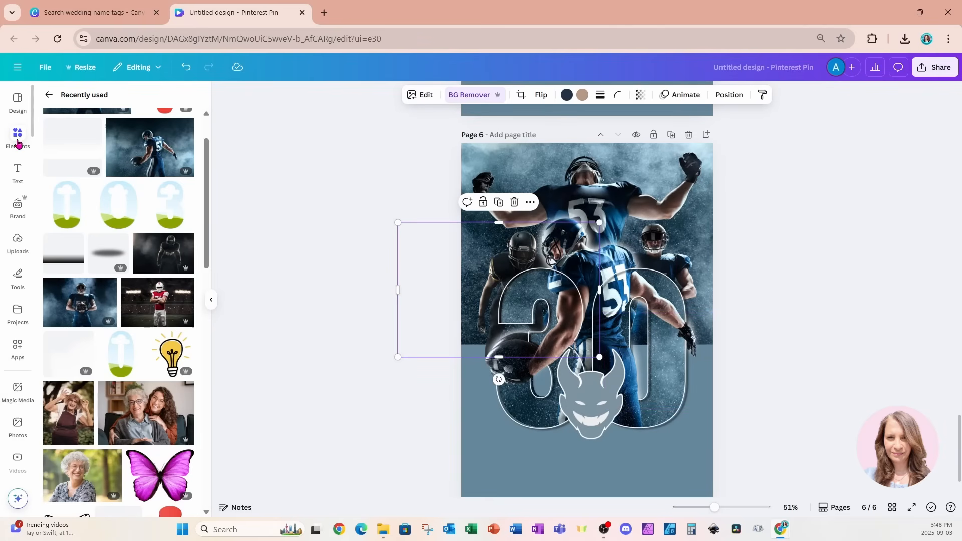
- Add the recently used black fade gradient and enlarge it to cover the full page width over the players' lower bodies
left_click(62, 253)
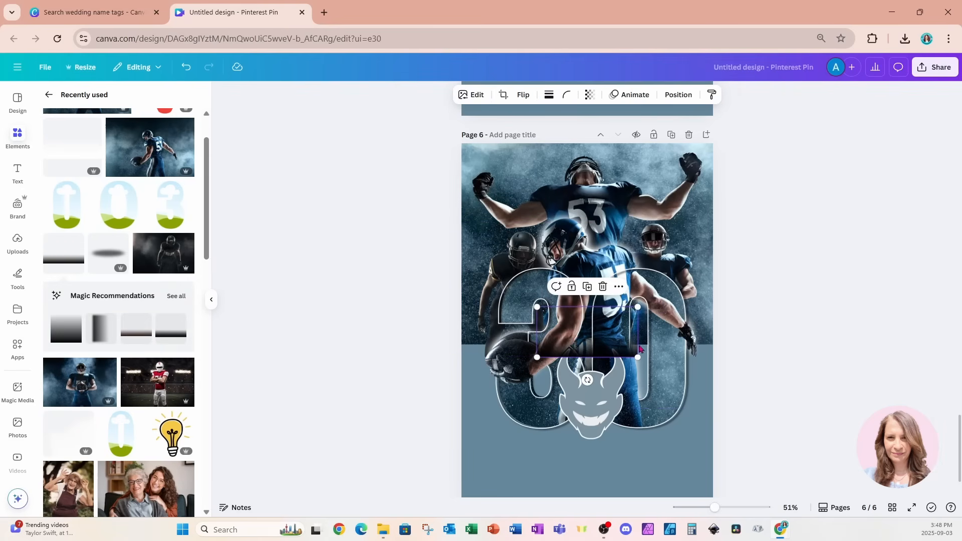
left_click_drag(636, 359, 687, 287)
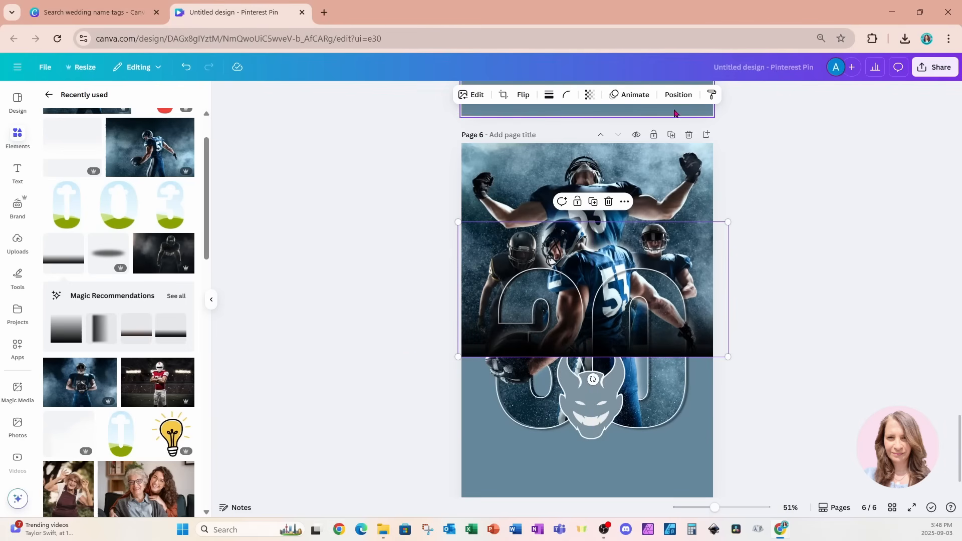
- Apply a custom Duotone to the gradient with shadows and highlights both sampled from the blue-grey background, #64879A
left_click(470, 94)
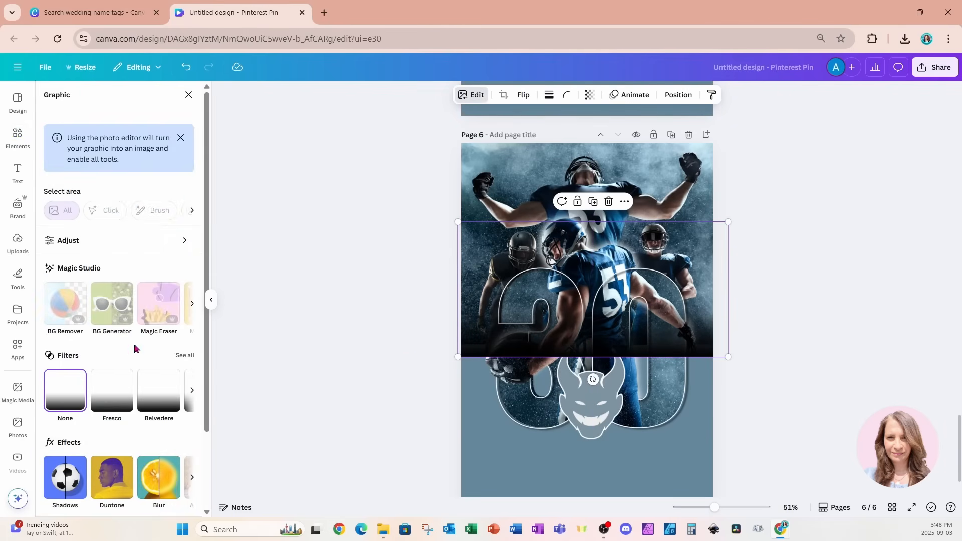
left_click(108, 483)
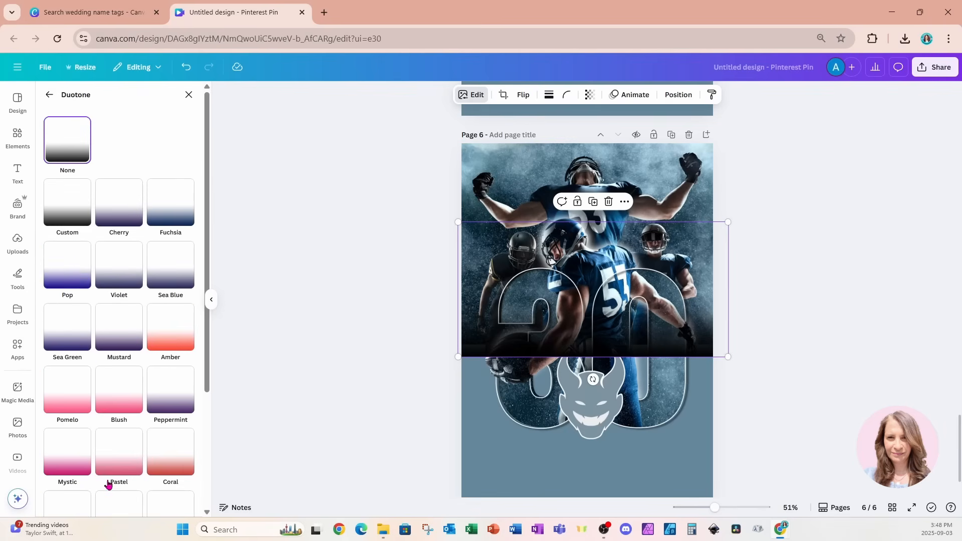
left_click(65, 215)
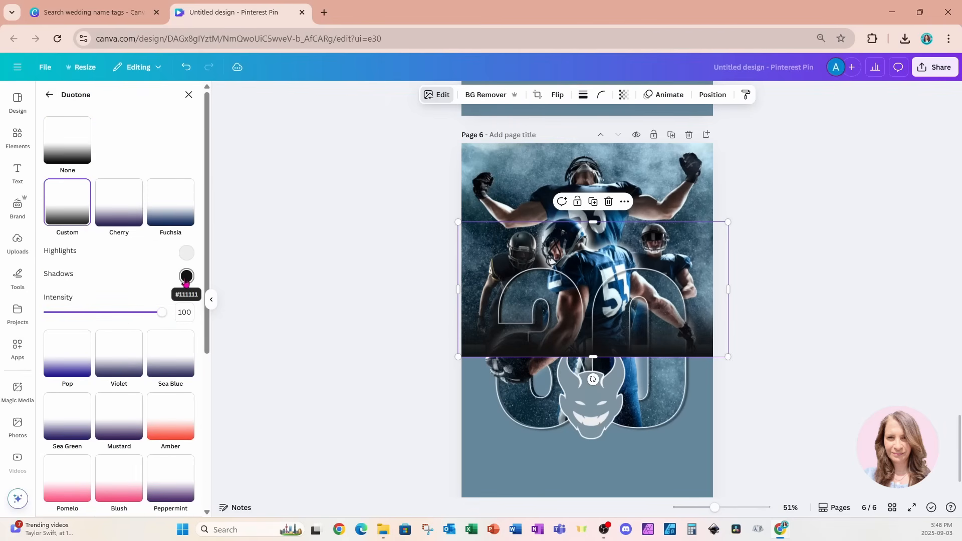
left_click(186, 278)
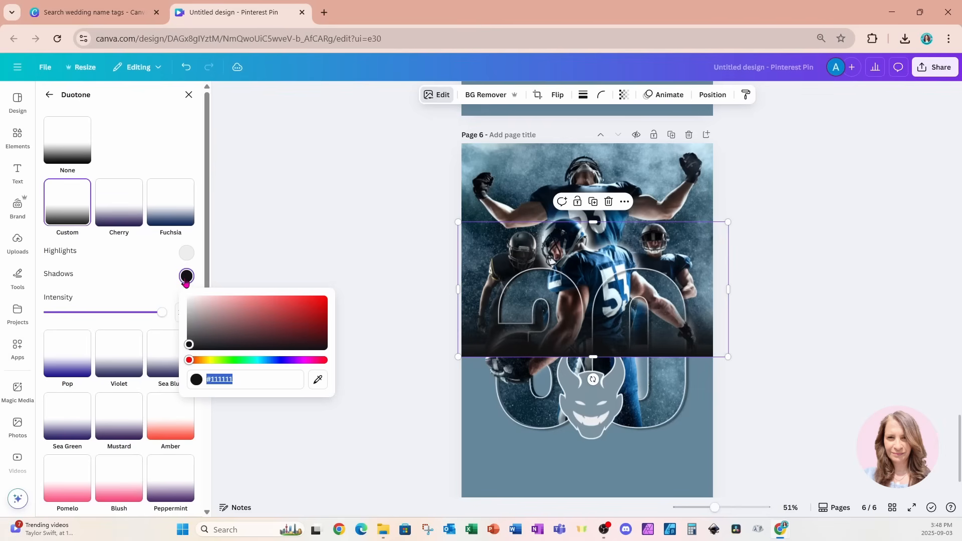
left_click(318, 379)
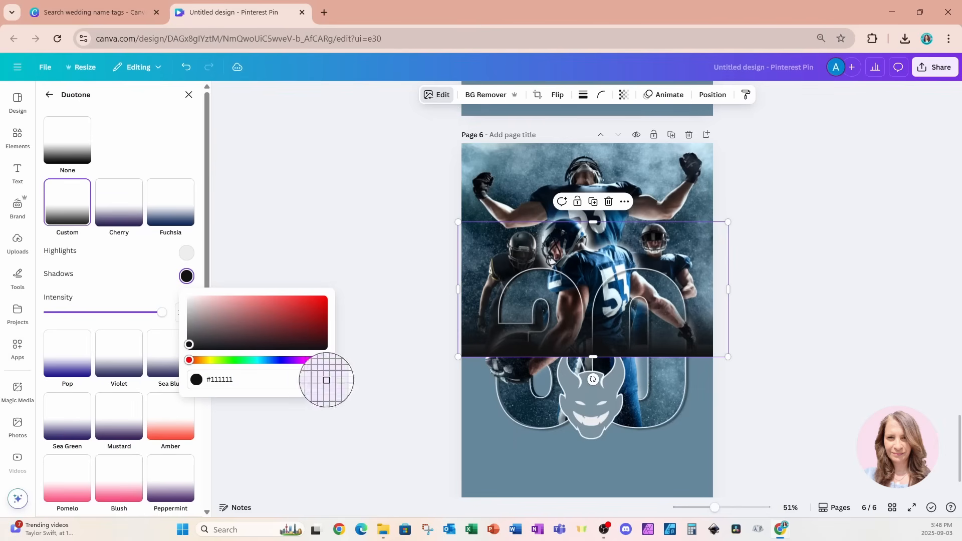
left_click(486, 441)
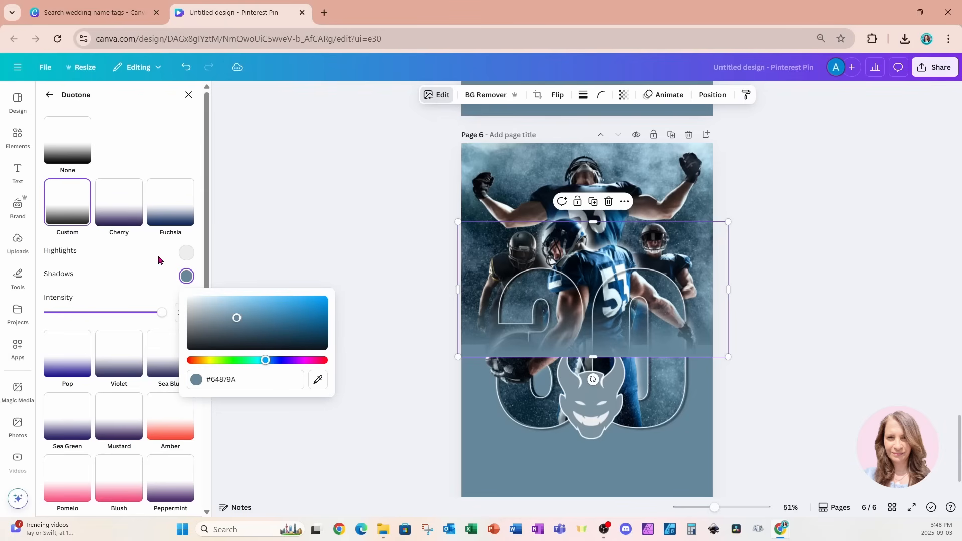
left_click(186, 253)
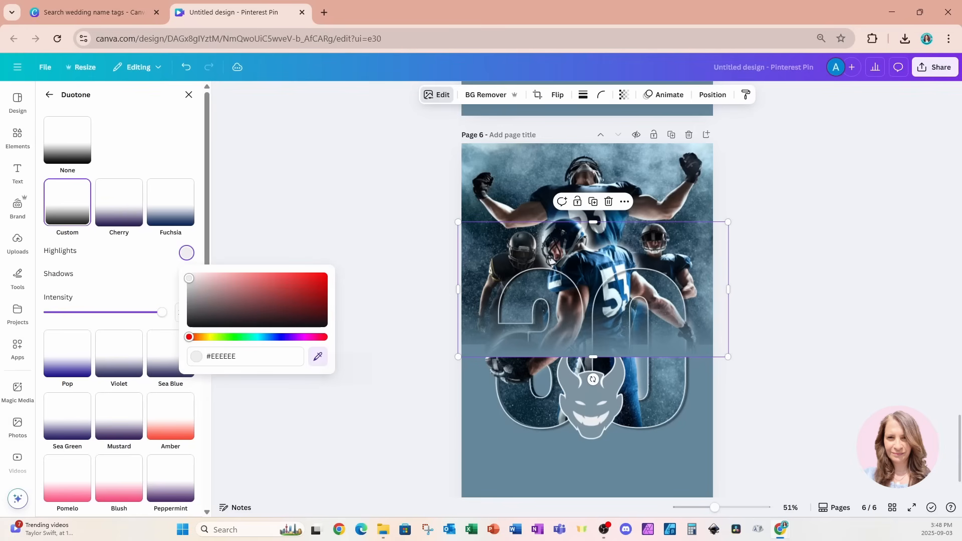
left_click(317, 356)
left_click(535, 494)
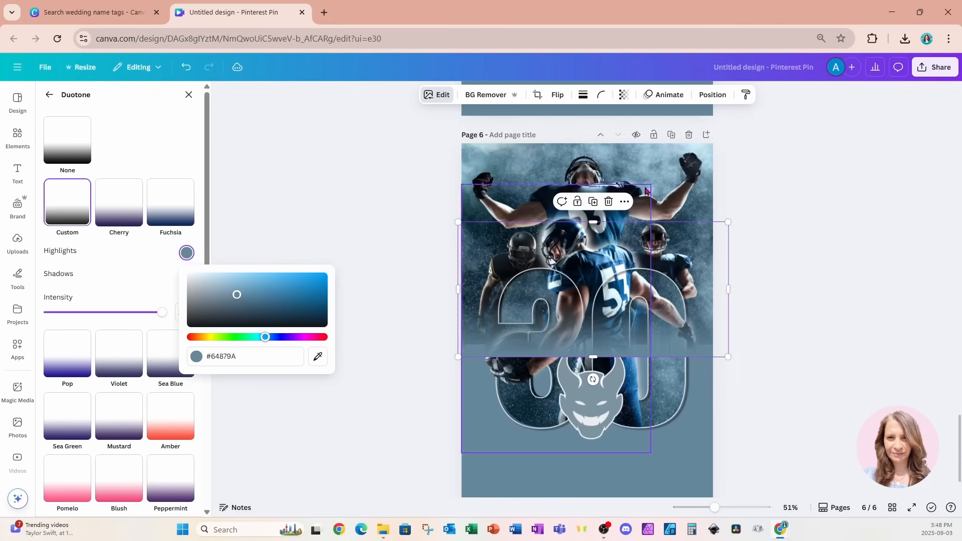
- Move the gradient layer behind the full player and place both side players' layers together directly beneath it
left_click(707, 98)
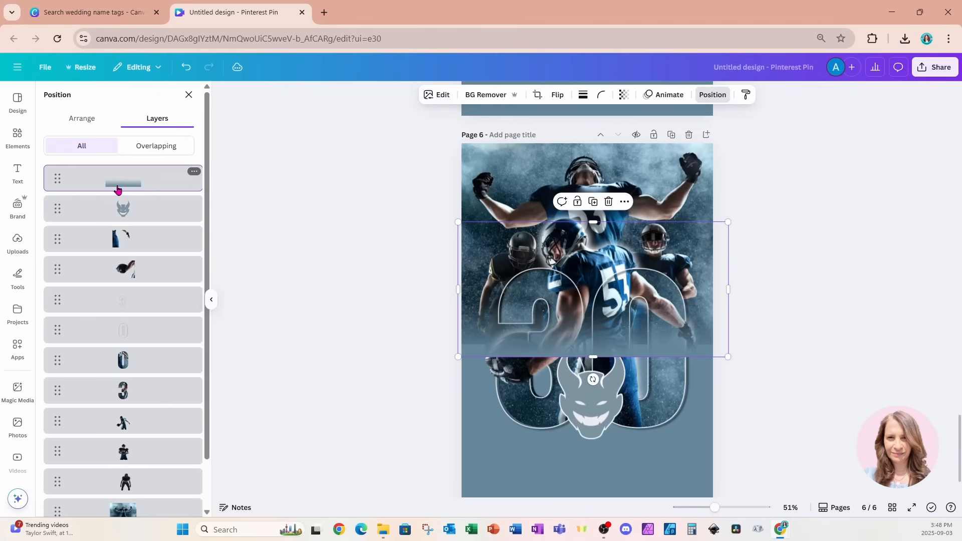
left_click_drag(117, 187, 122, 441)
left_click(642, 351)
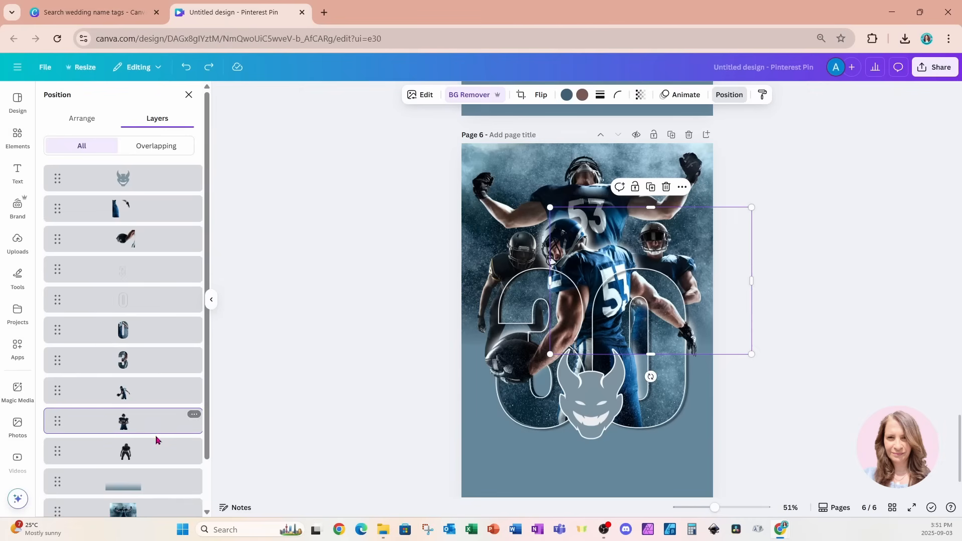
scroll(120, 453, "down", 1)
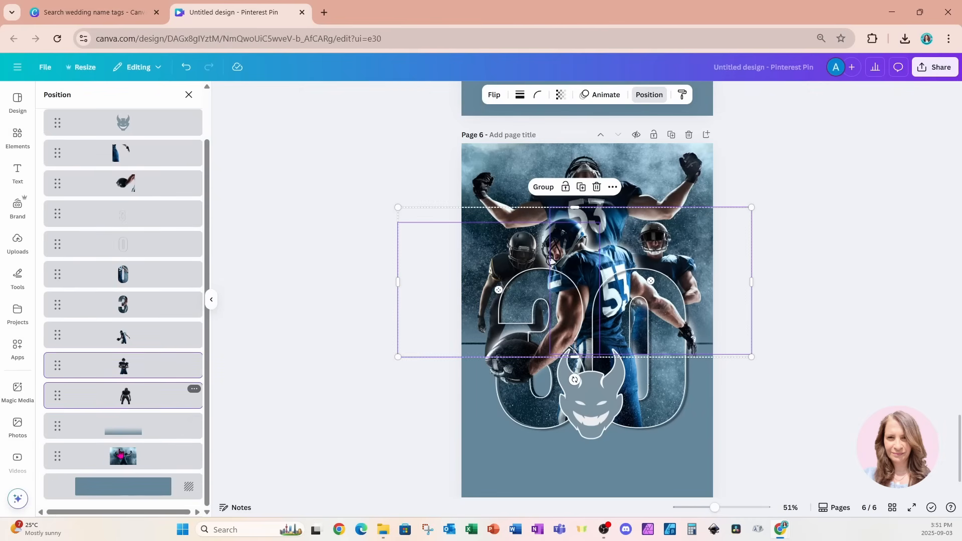
left_click_drag(151, 401, 149, 438)
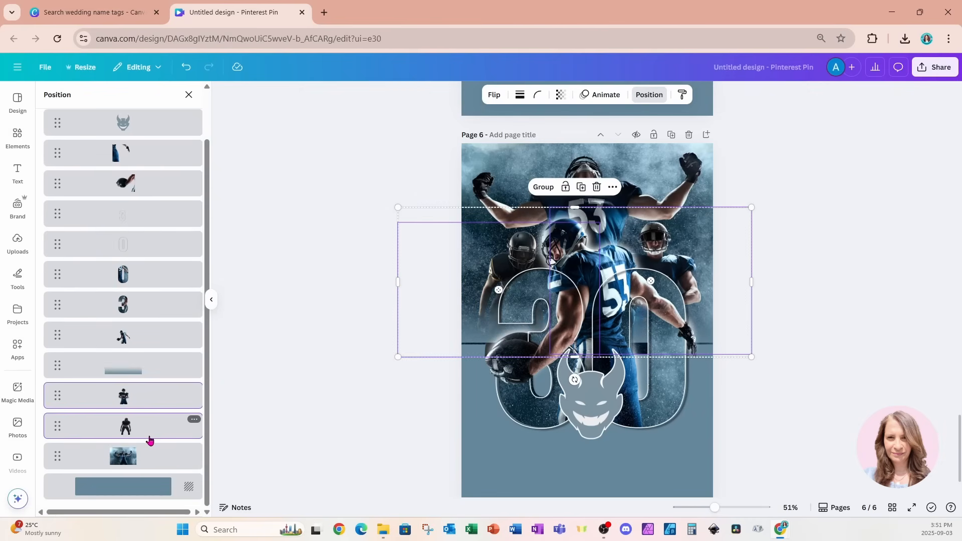
- Reposition the gradient so it covers the lower edge of the raised-arms photo
left_click(122, 376)
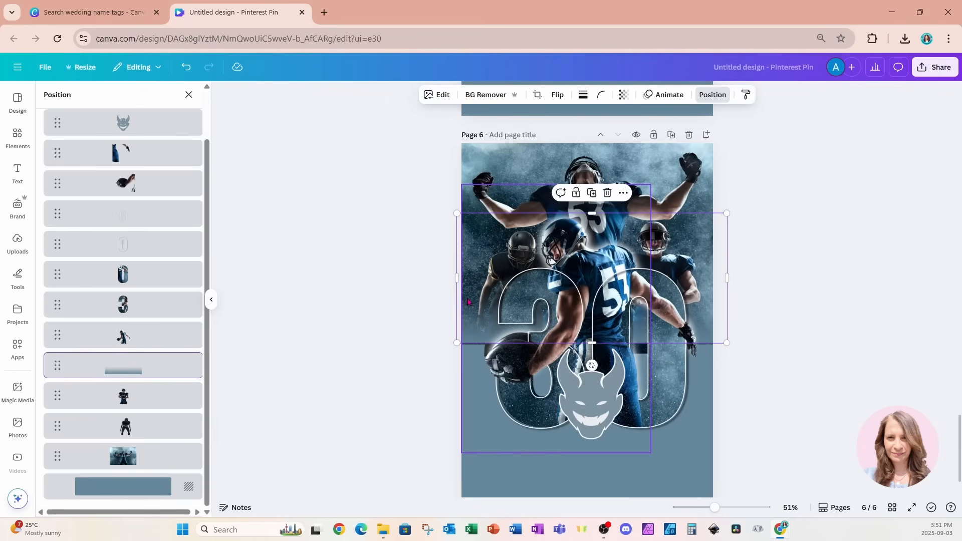
left_click_drag(467, 301, 467, 307)
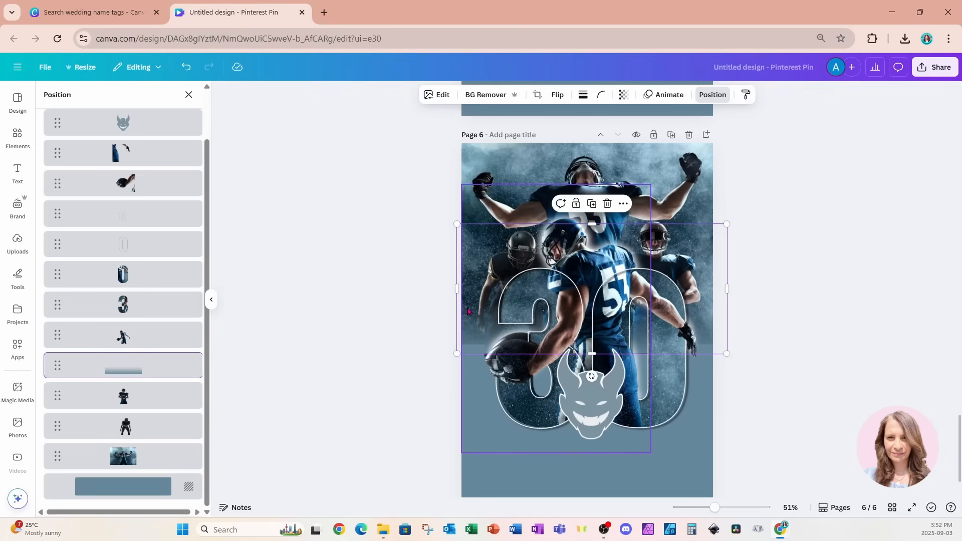
- Duplicate the gradient, shift the copy slightly up and move its layer just behind the full player, above the original gradient
left_click(593, 206)
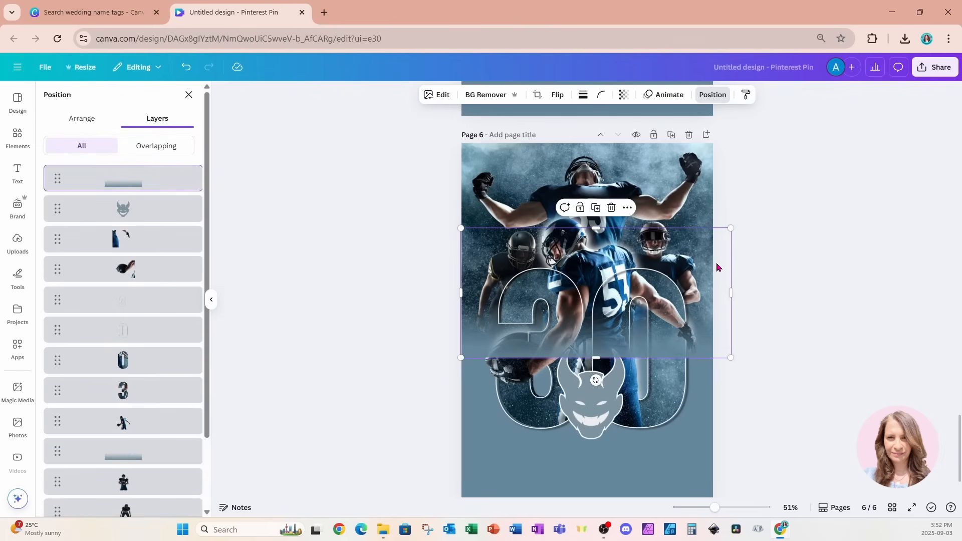
left_click_drag(717, 267, 714, 254)
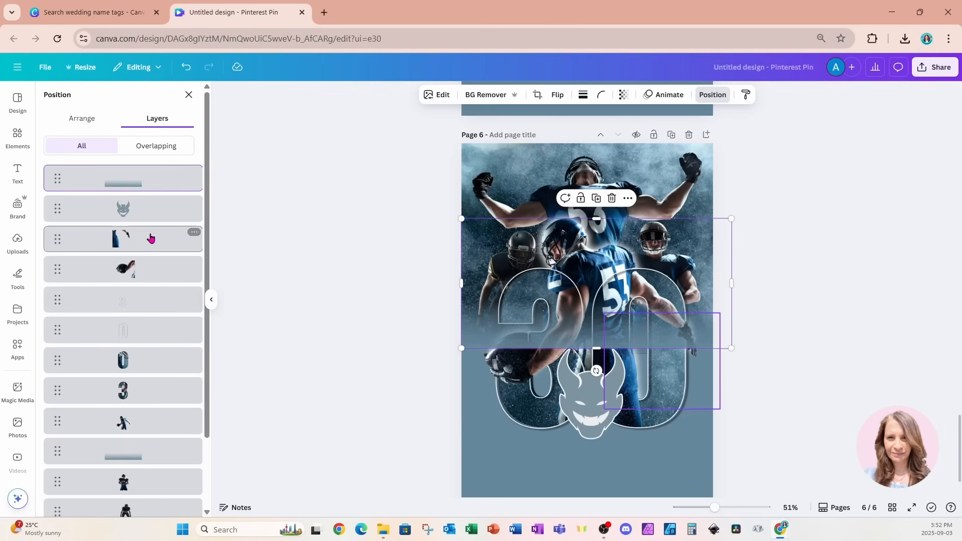
left_click_drag(154, 191, 142, 445)
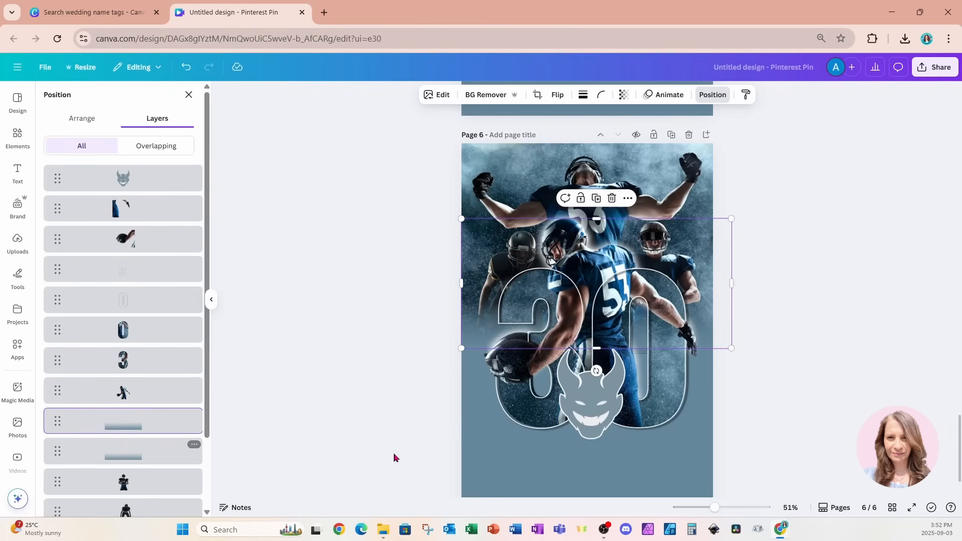
left_click(762, 408)
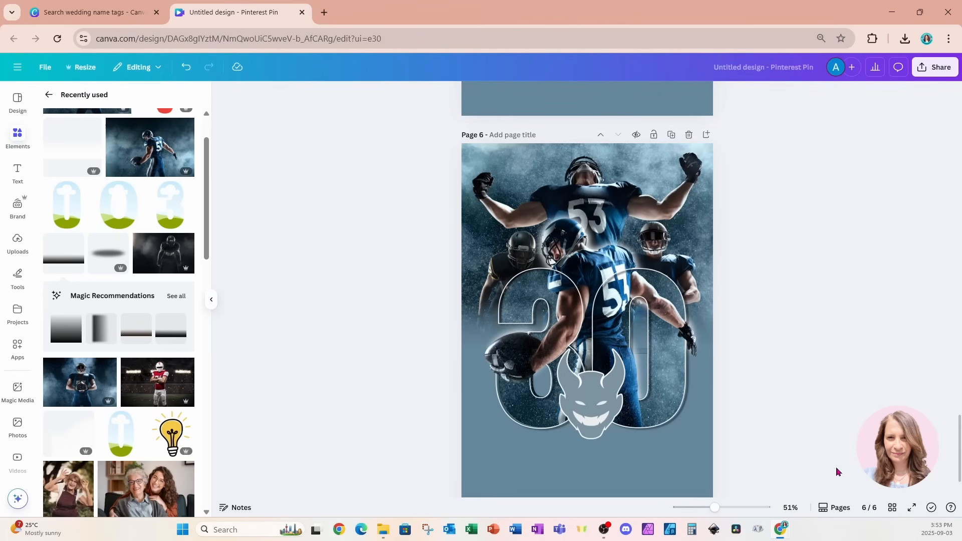
- Show all the design's pages in grid view
left_click(888, 507)
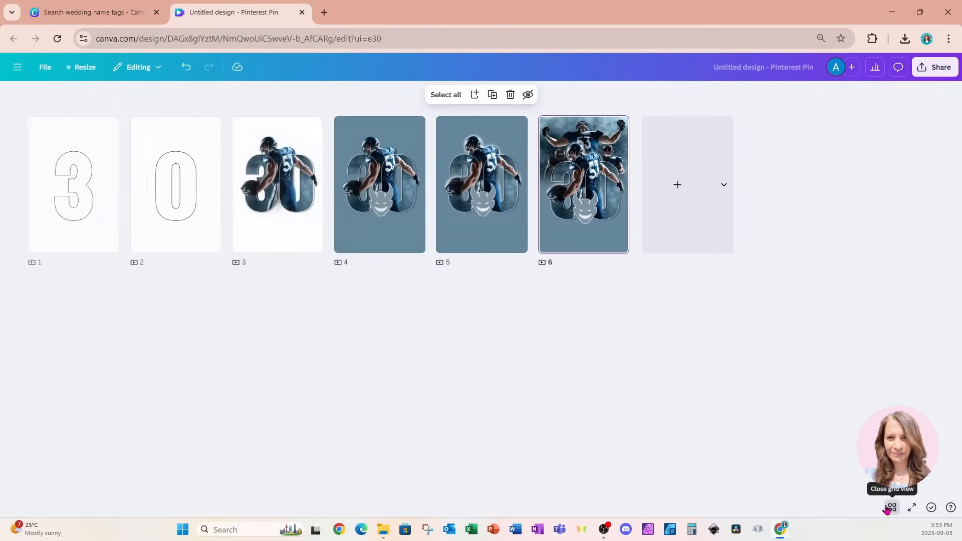